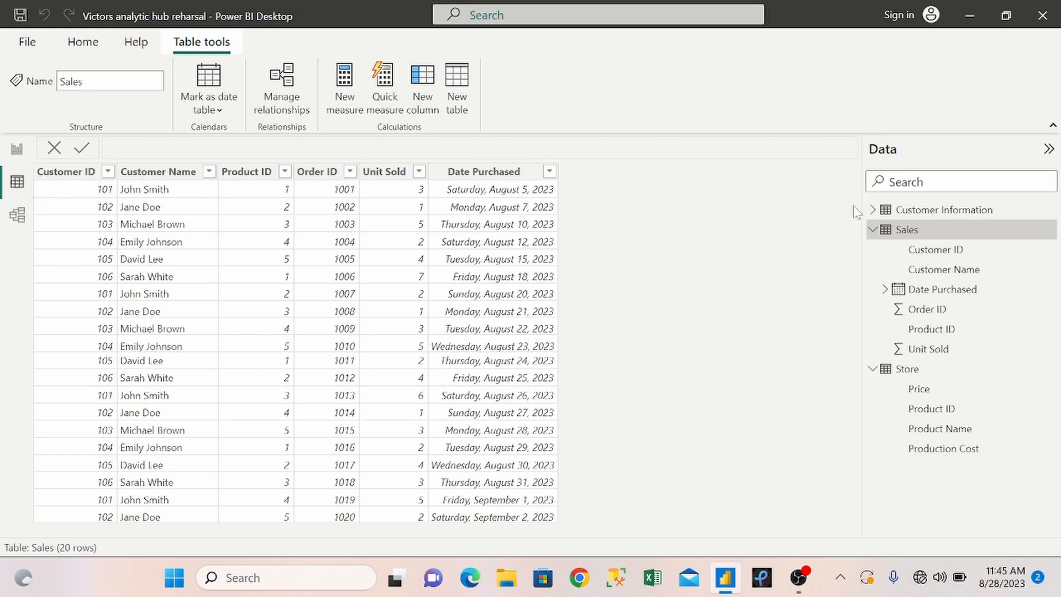
Review the Customer Information, Sales and Store table data and the relationships between these tables in the model.
{"action": "left_click", "coordinate": [873, 229]}
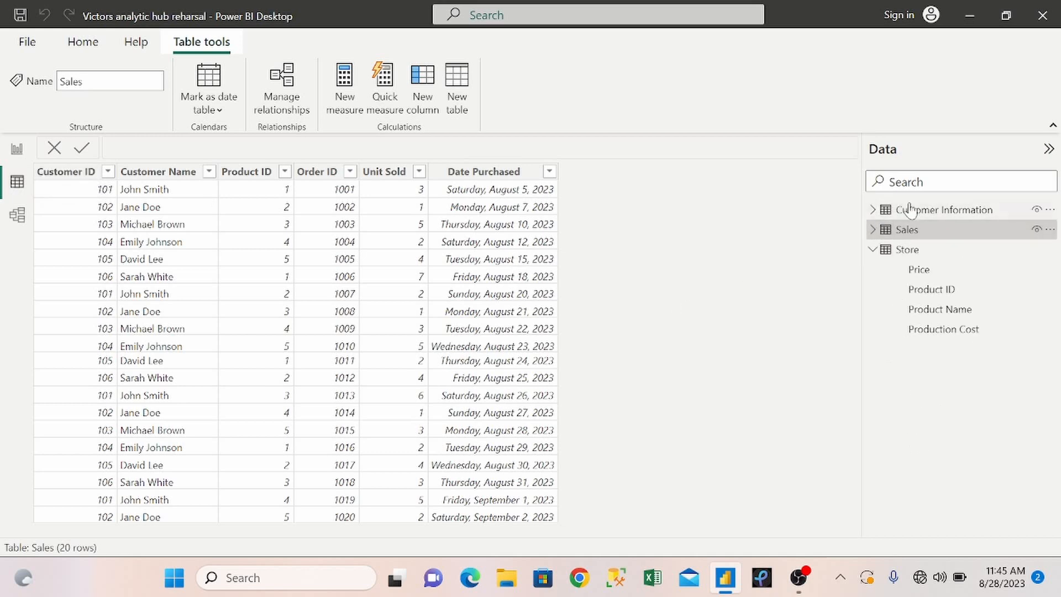
{"action": "left_click", "coordinate": [872, 253]}
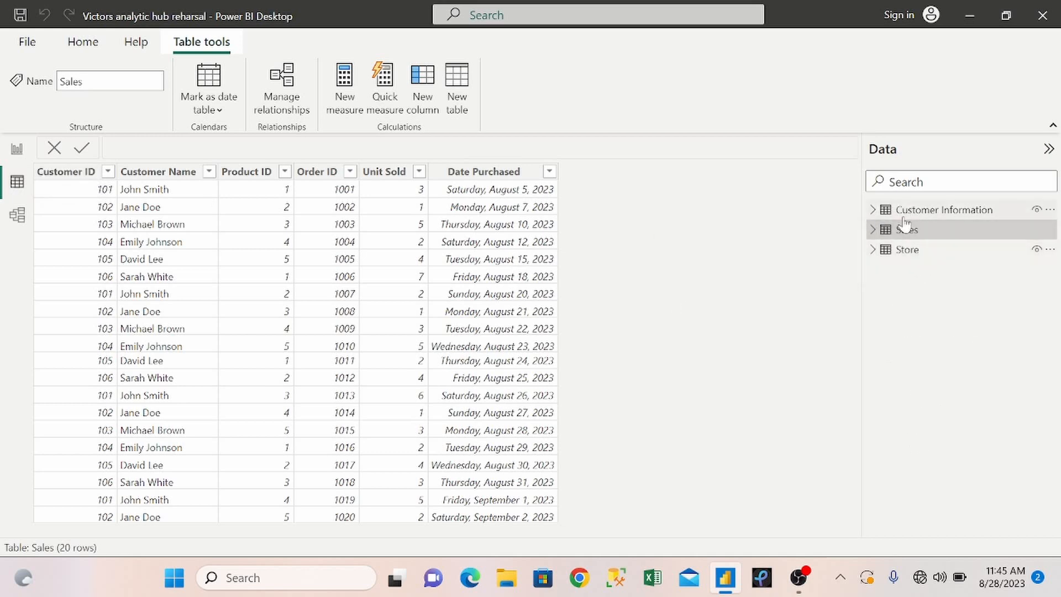
{"action": "left_click", "coordinate": [903, 214]}
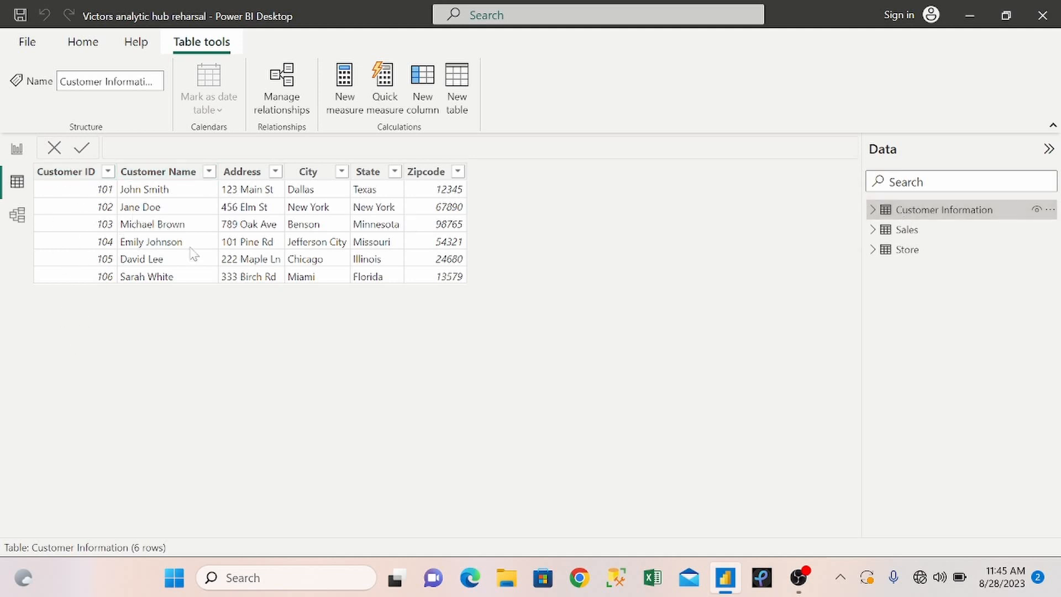
{"action": "left_click", "coordinate": [904, 228]}
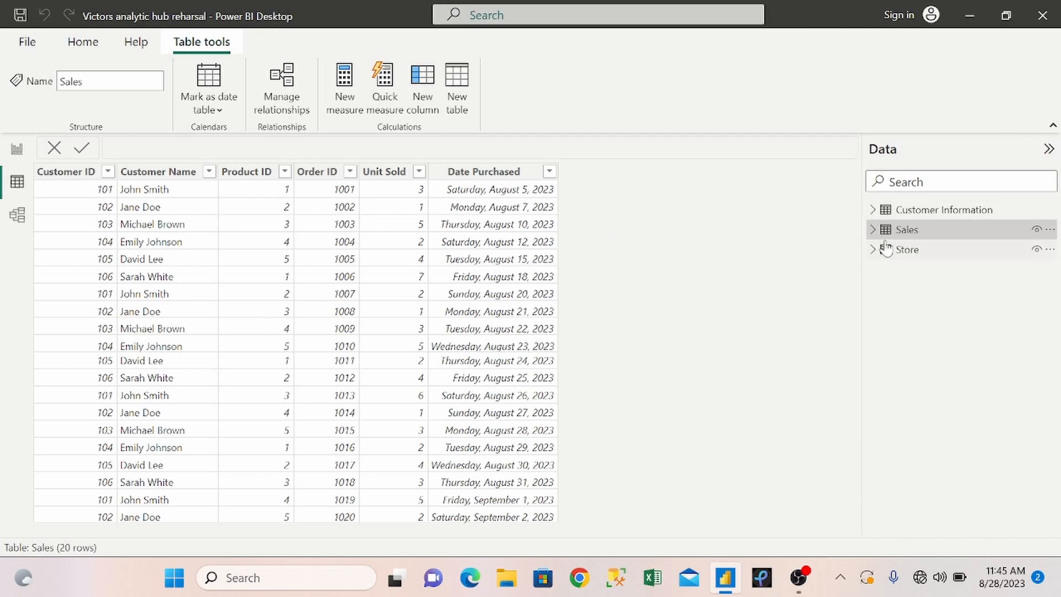
{"action": "left_click", "coordinate": [906, 250]}
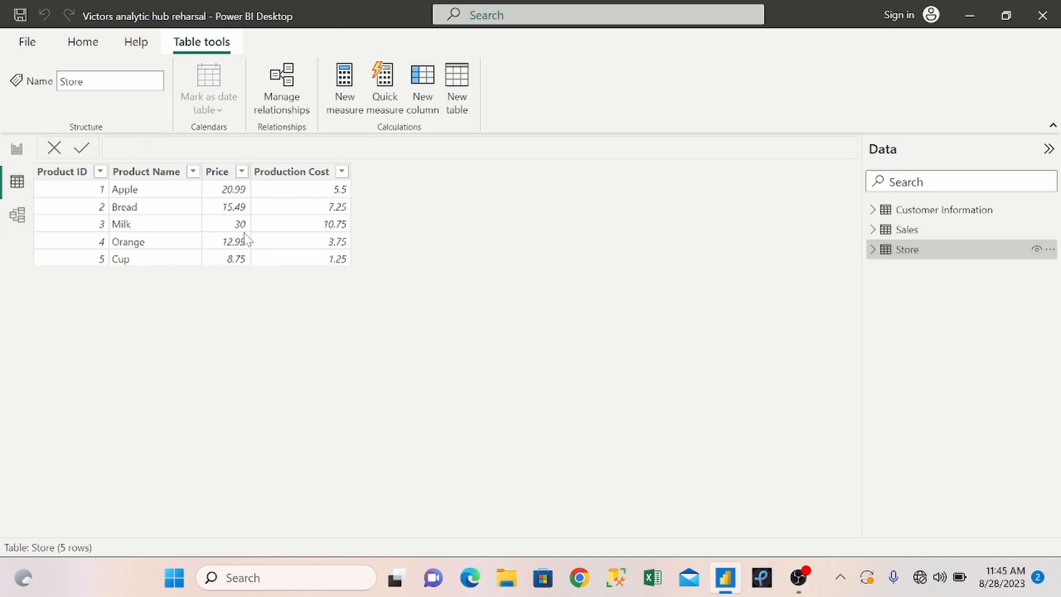
{"action": "left_click", "coordinate": [24, 219]}
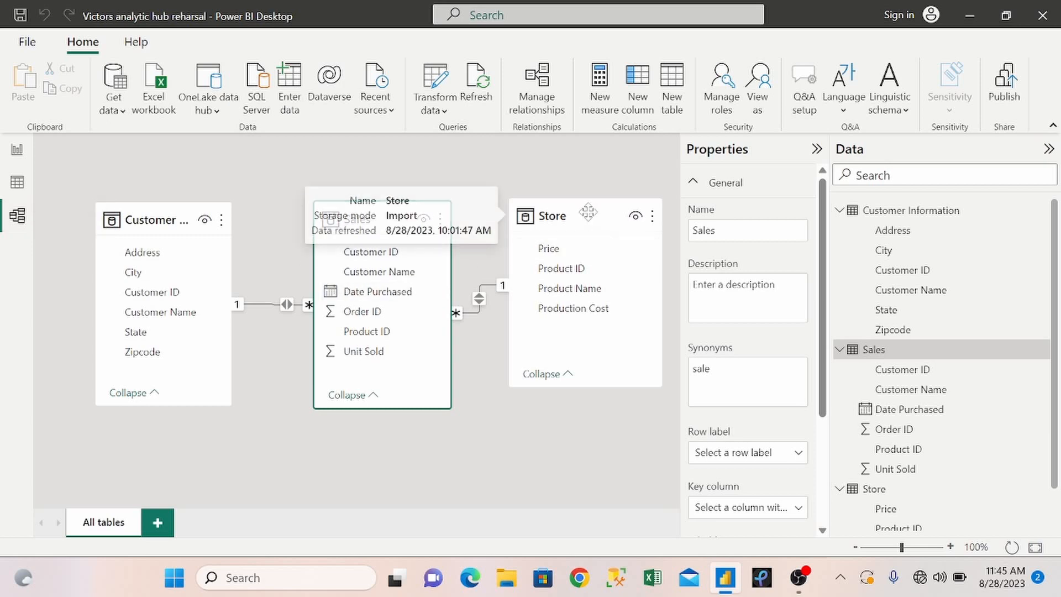
{"action": "left_click", "coordinate": [175, 213]}
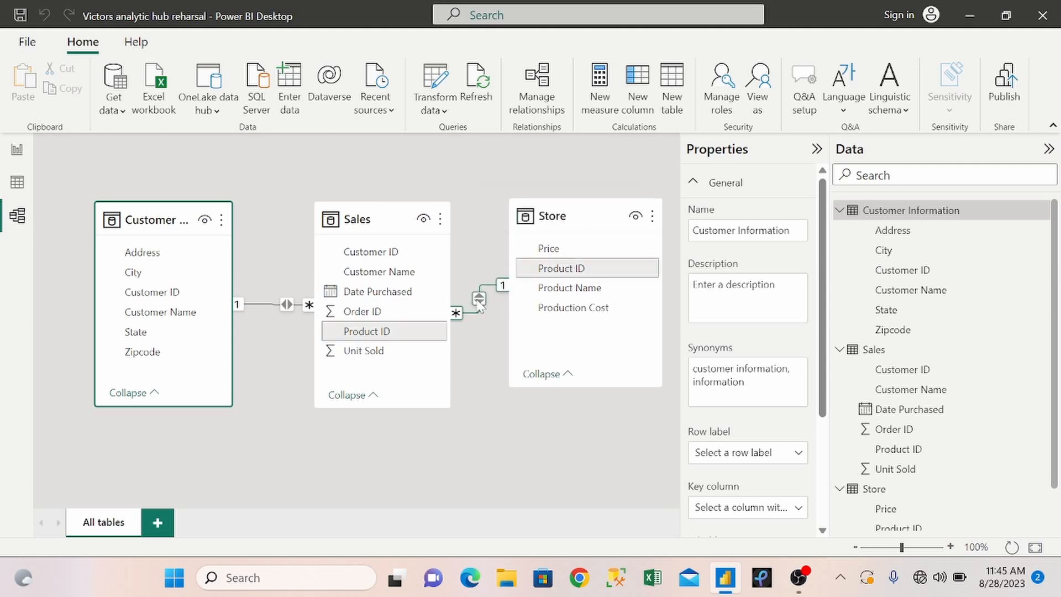
Add a text box reading SALES INFORMATION to the blank report page and set its font size to 20.
{"action": "left_click", "coordinate": [17, 149]}
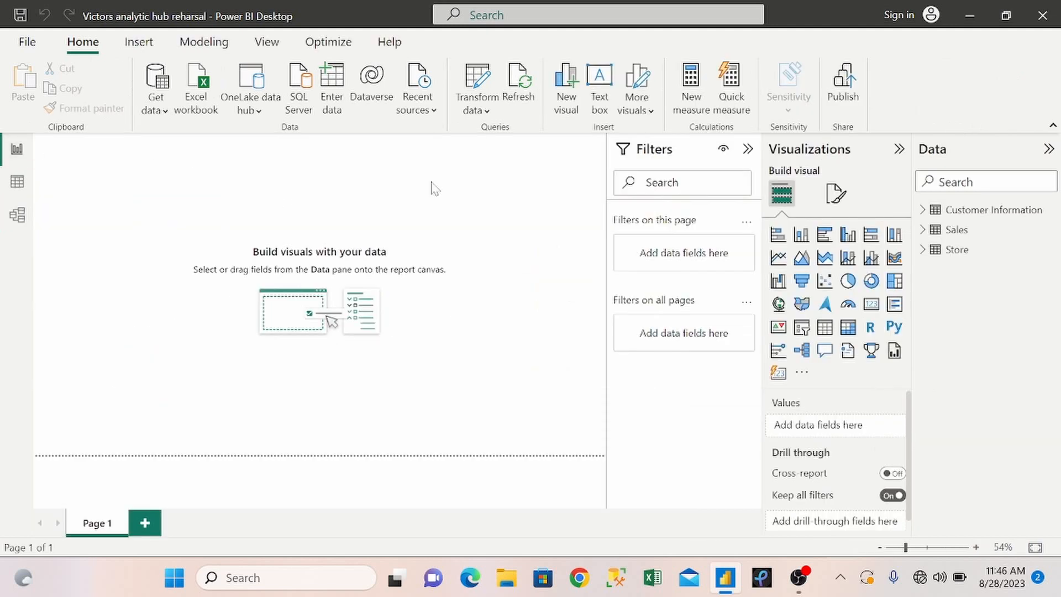
{"action": "left_click", "coordinate": [599, 105]}
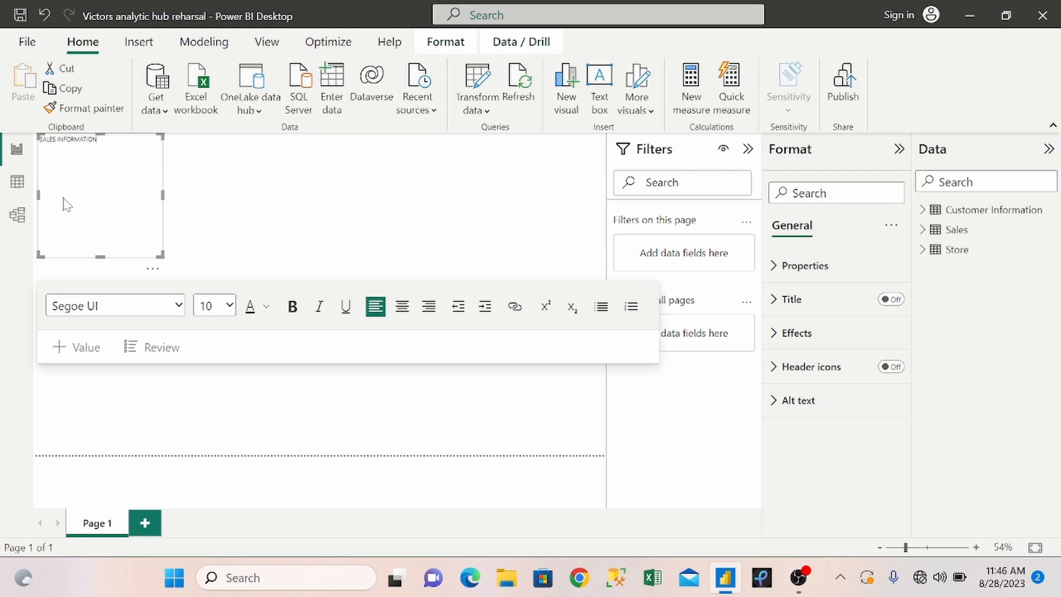
{"action": "left_click", "coordinate": [226, 311]}
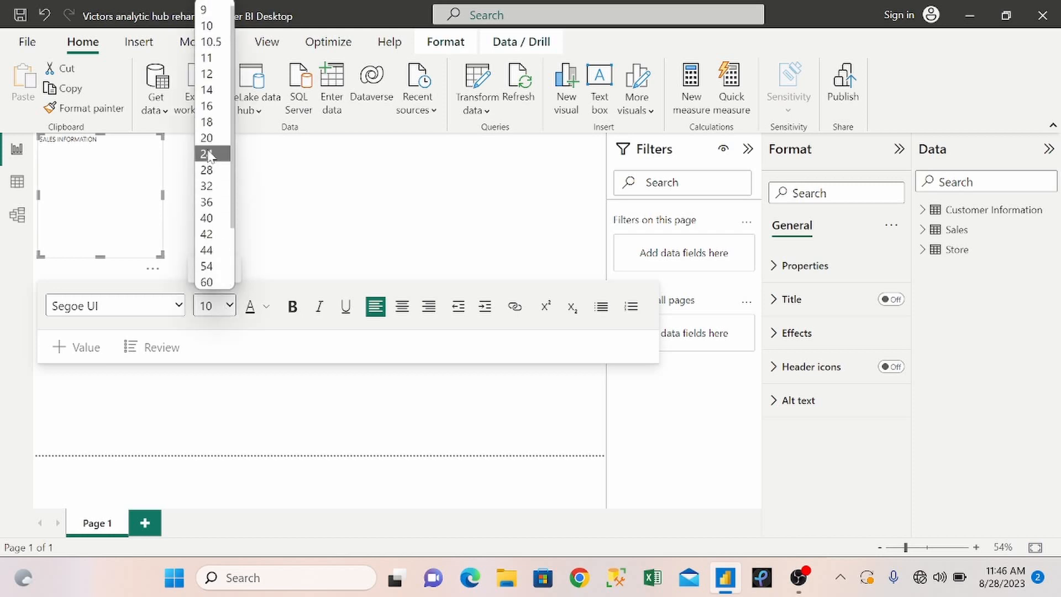
{"action": "left_click_drag", "start_coordinate": [98, 139], "coordinate": [40, 139]}
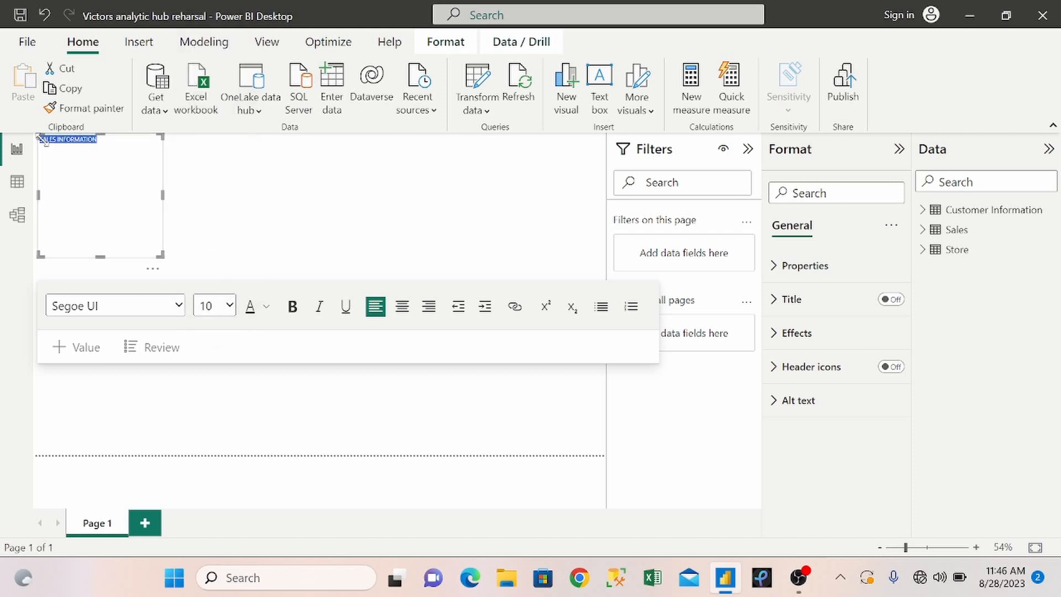
{"action": "left_click", "coordinate": [226, 307]}
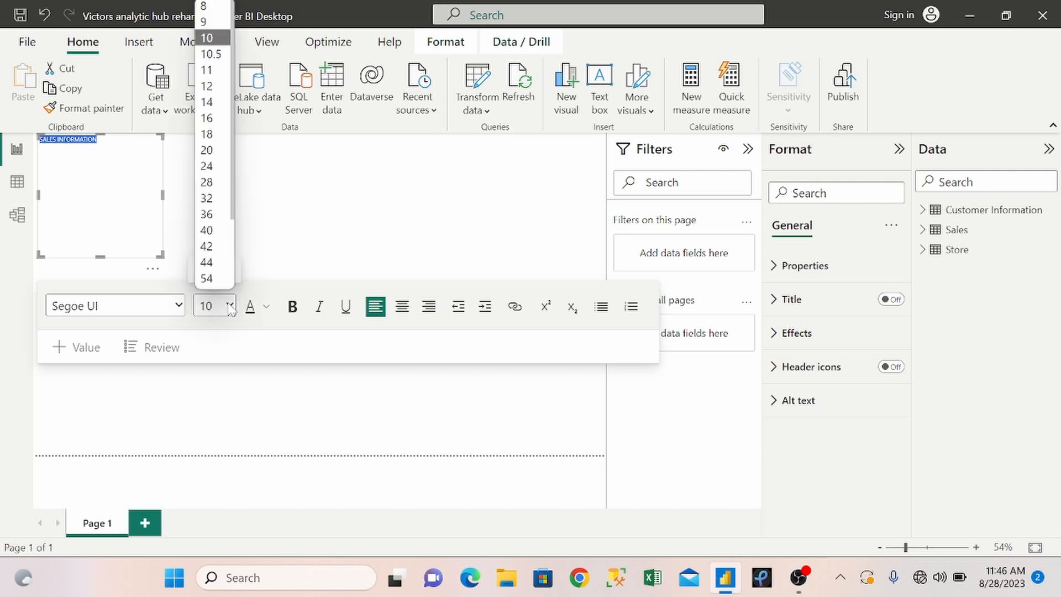
{"action": "left_click", "coordinate": [208, 149]}
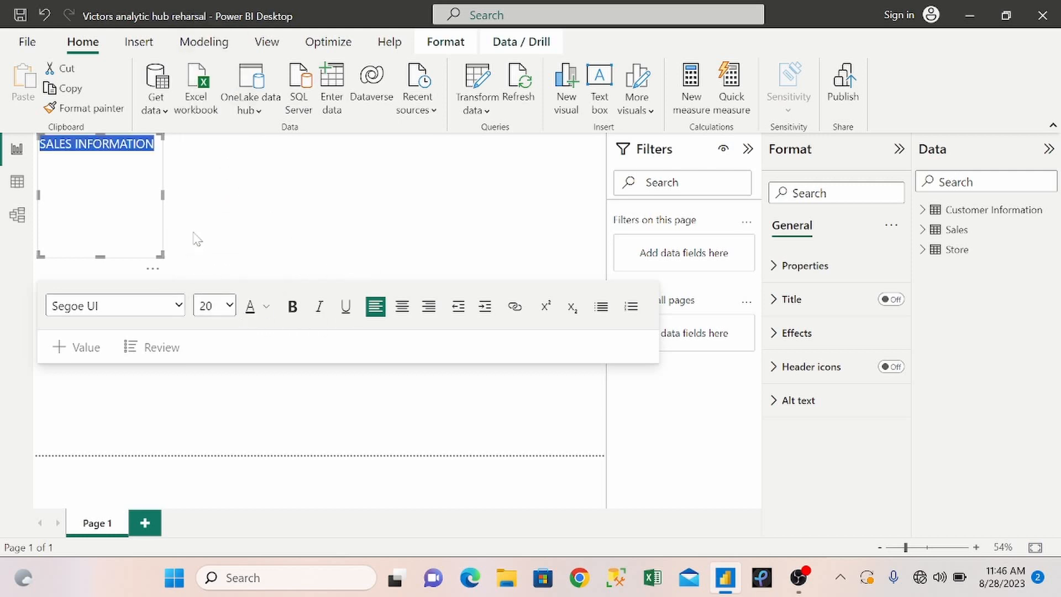
Resize the text box into a narrow banner spanning the full page width, with its text centred.
{"action": "left_click_drag", "start_coordinate": [162, 193], "coordinate": [606, 188]}
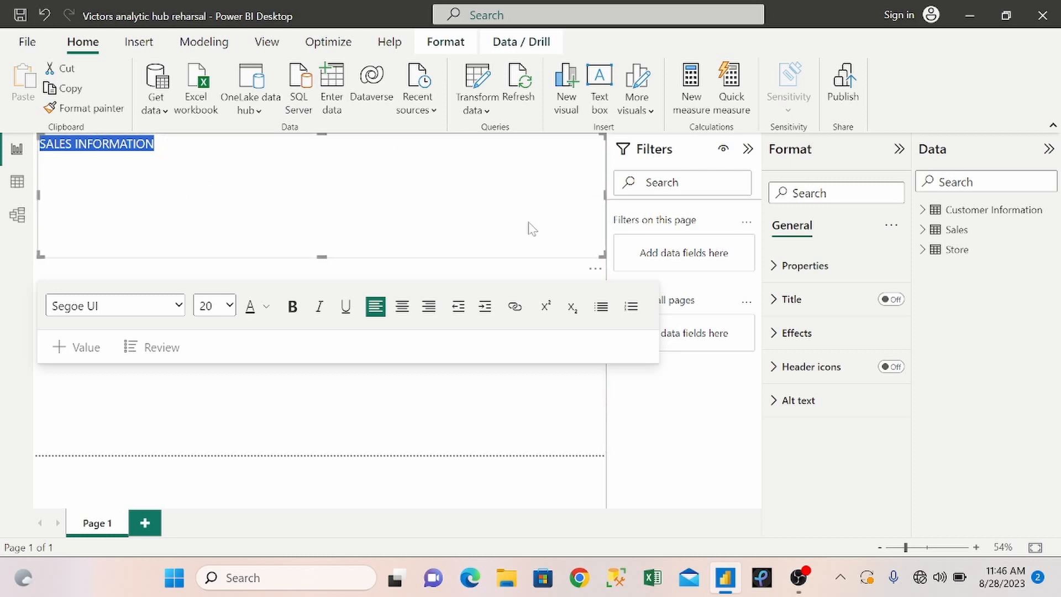
{"action": "left_click", "coordinate": [401, 307]}
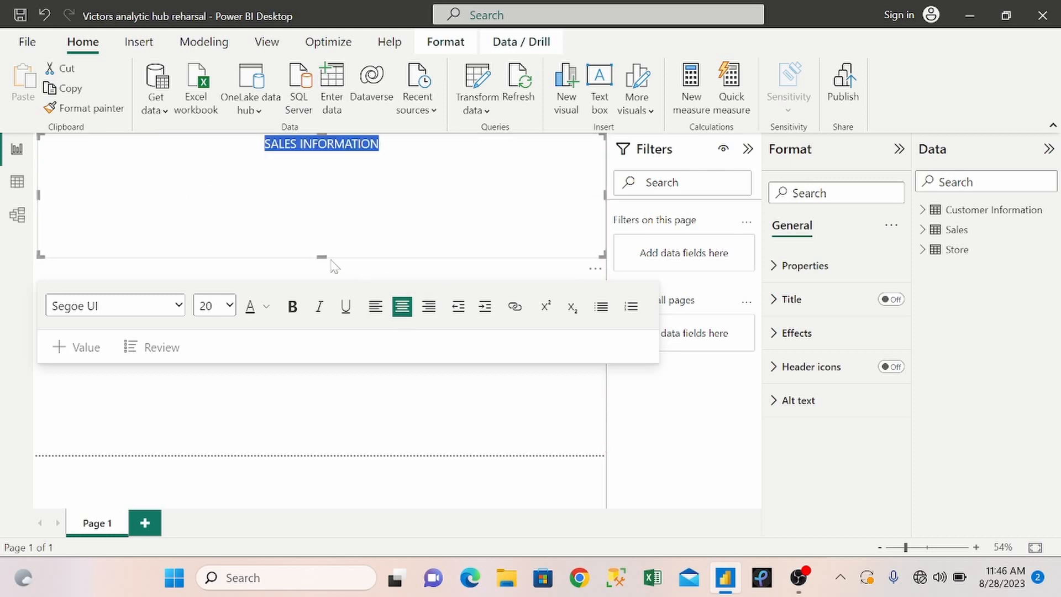
{"action": "left_click_drag", "start_coordinate": [325, 256], "coordinate": [322, 170]}
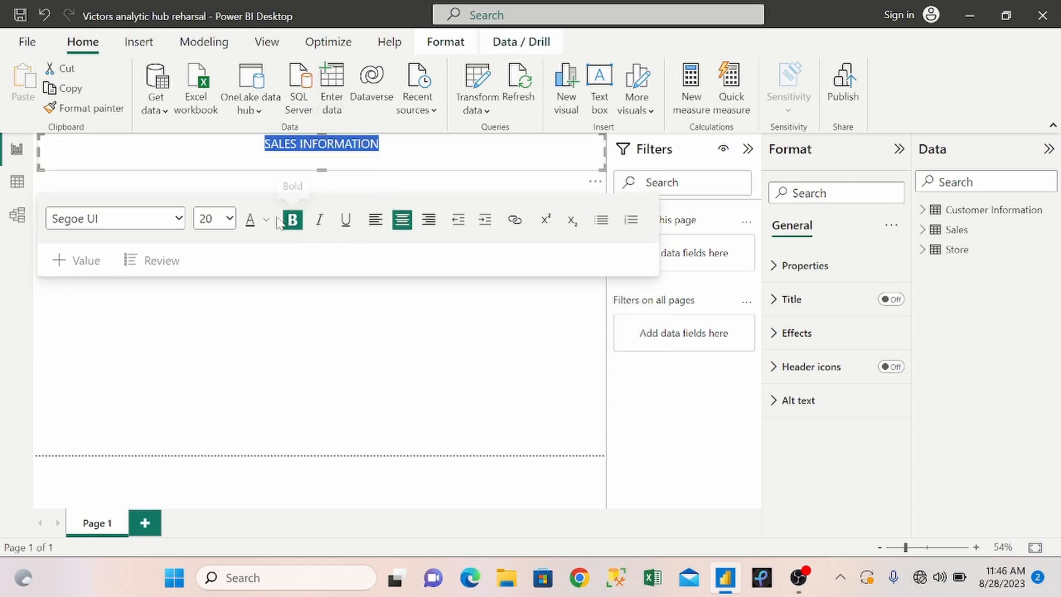
Enlarge the SALES INFORMATION title text, trying font size 28 and settling on 36.
{"action": "left_click", "coordinate": [229, 218]}
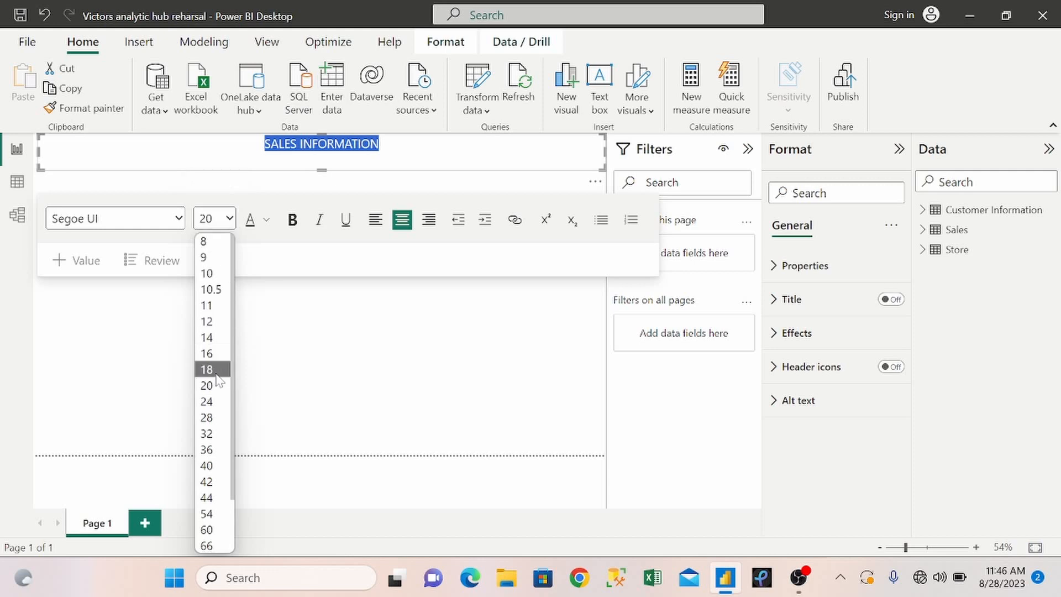
{"action": "left_click", "coordinate": [218, 416]}
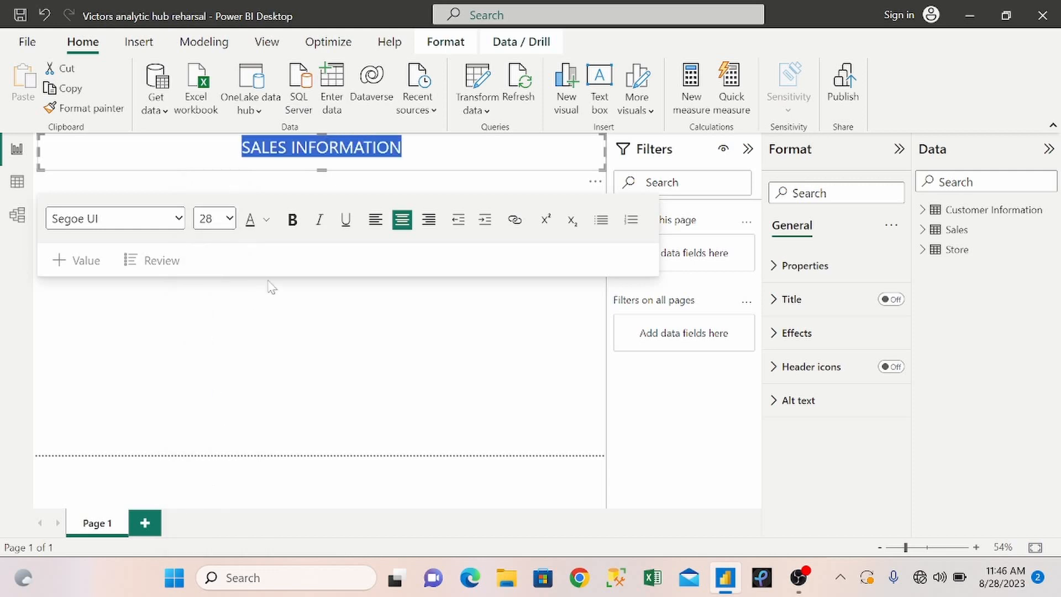
{"action": "left_click", "coordinate": [230, 220]}
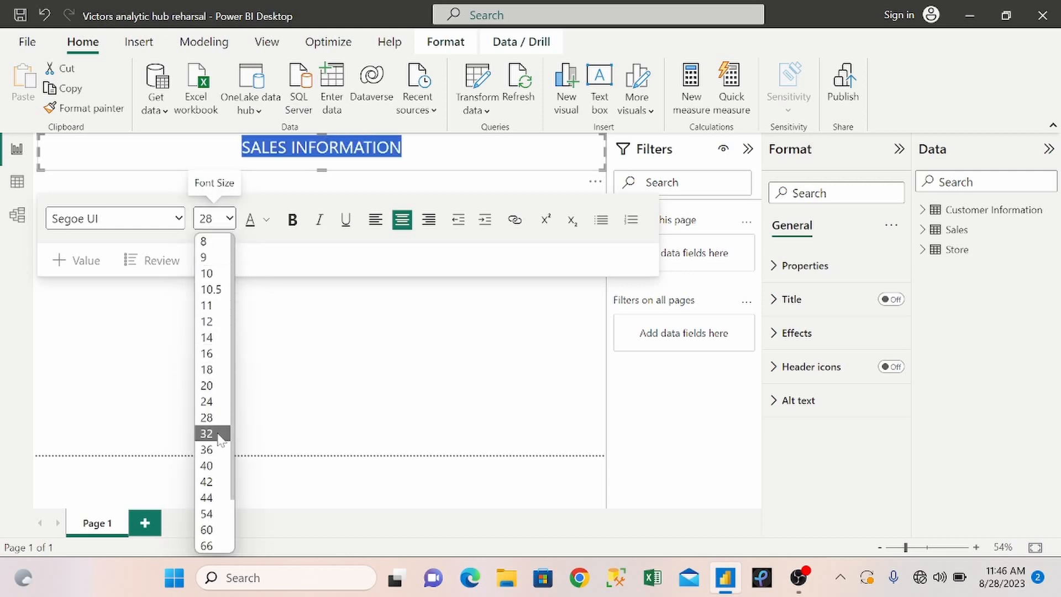
{"action": "left_click", "coordinate": [207, 449]}
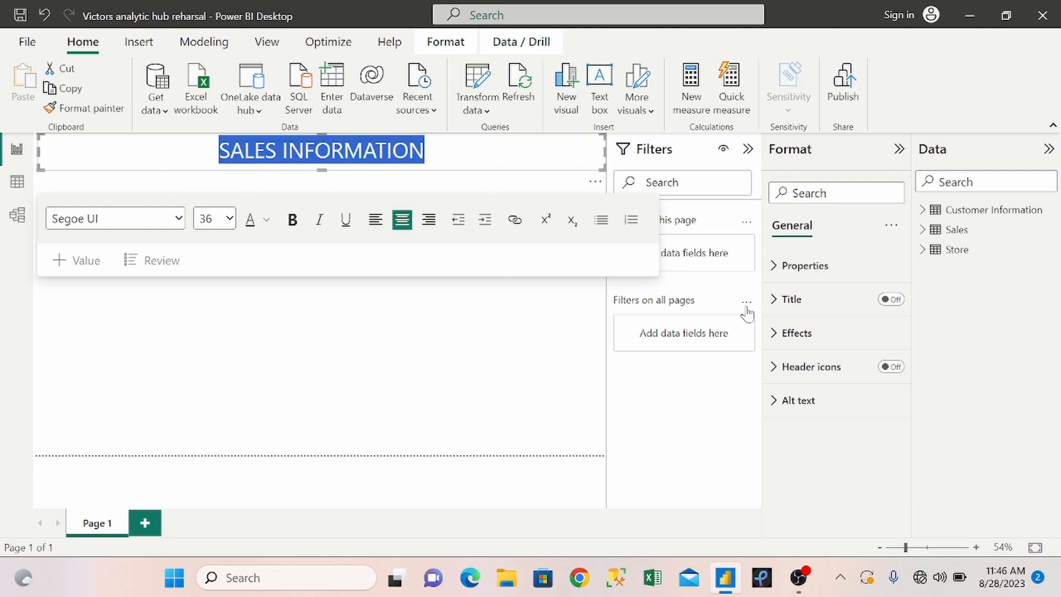
Set the title text box's background effect to light grey.
{"action": "left_click", "coordinate": [779, 334]}
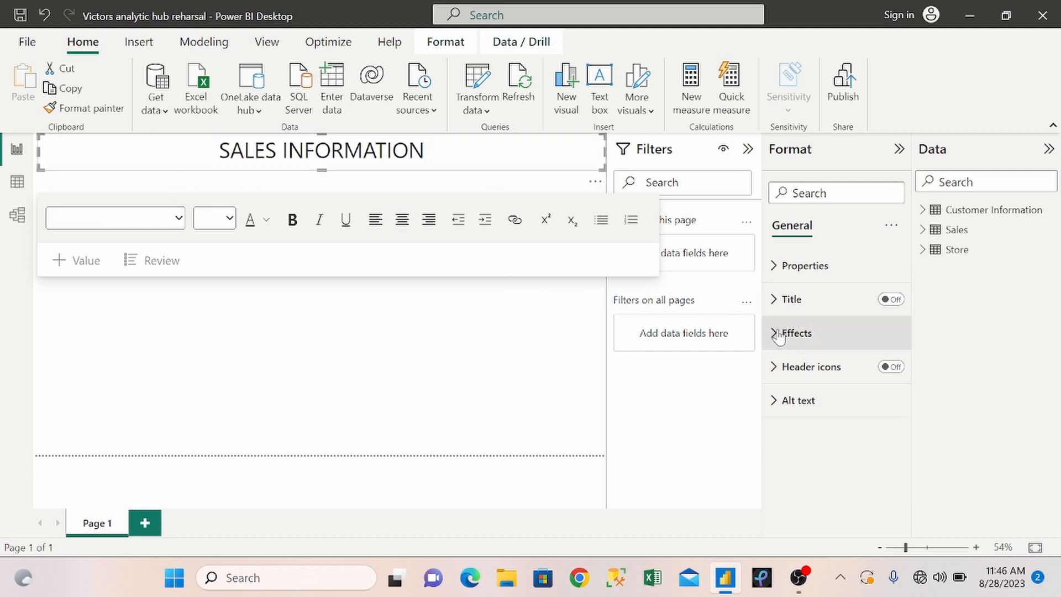
{"action": "left_click", "coordinate": [810, 417]}
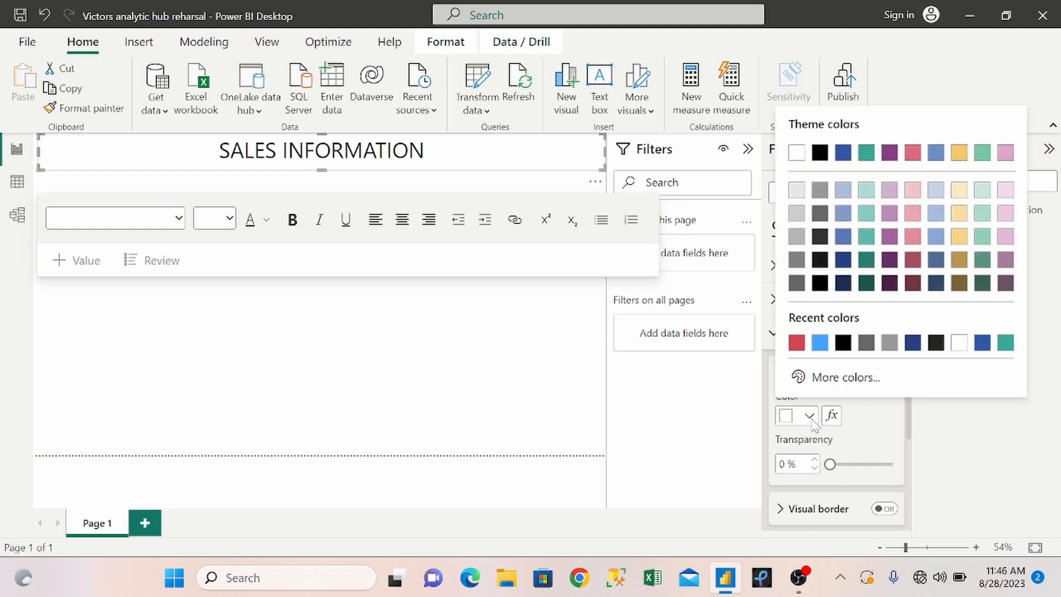
{"action": "left_click", "coordinate": [797, 214]}
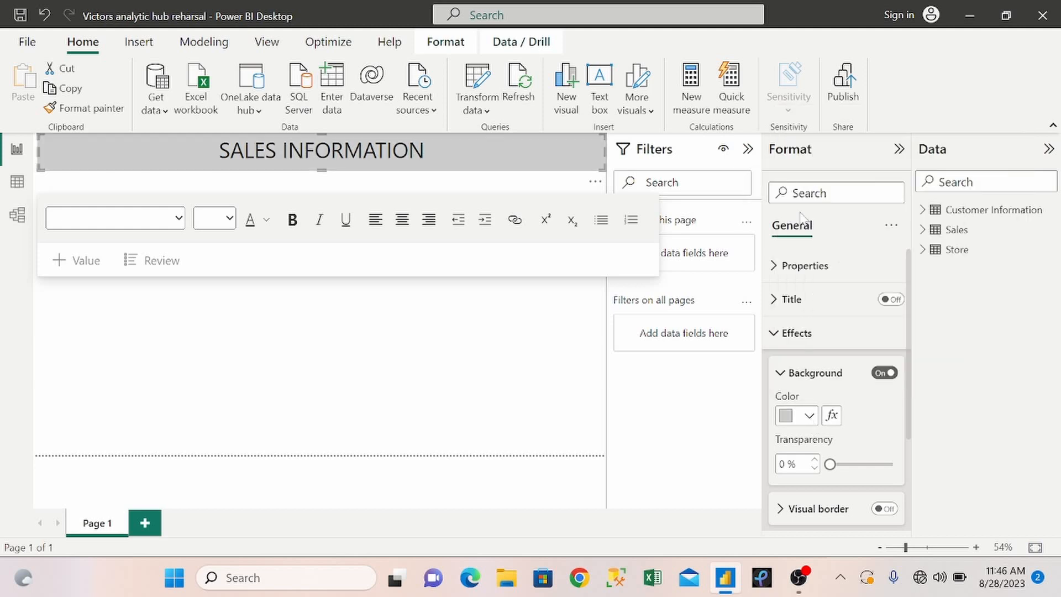
Make the SALES INFORMATION title text bold.
{"action": "left_click_drag", "start_coordinate": [424, 150], "coordinate": [218, 152]}
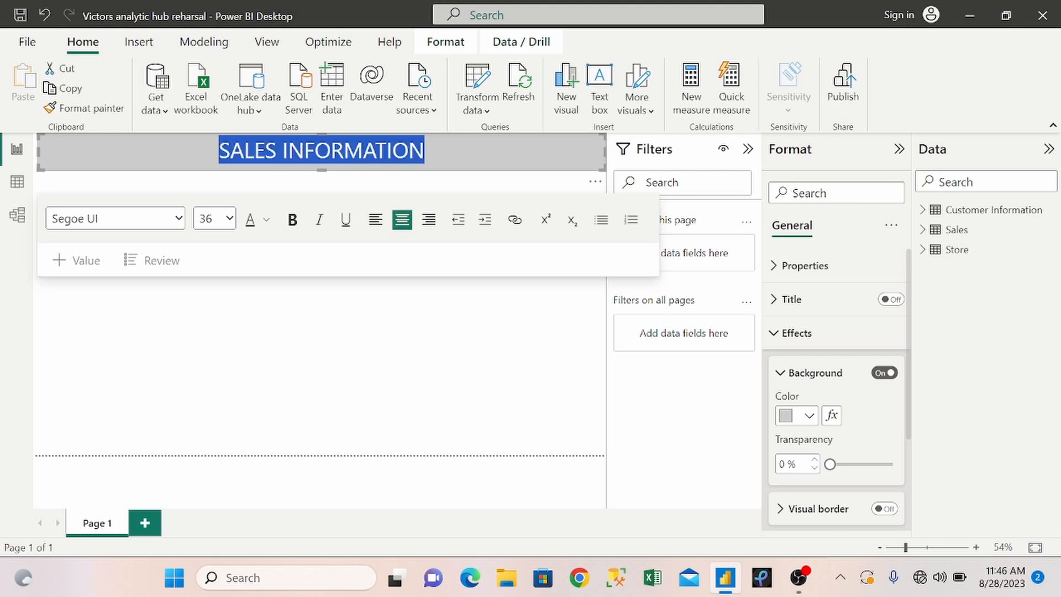
{"action": "left_click", "coordinate": [291, 235]}
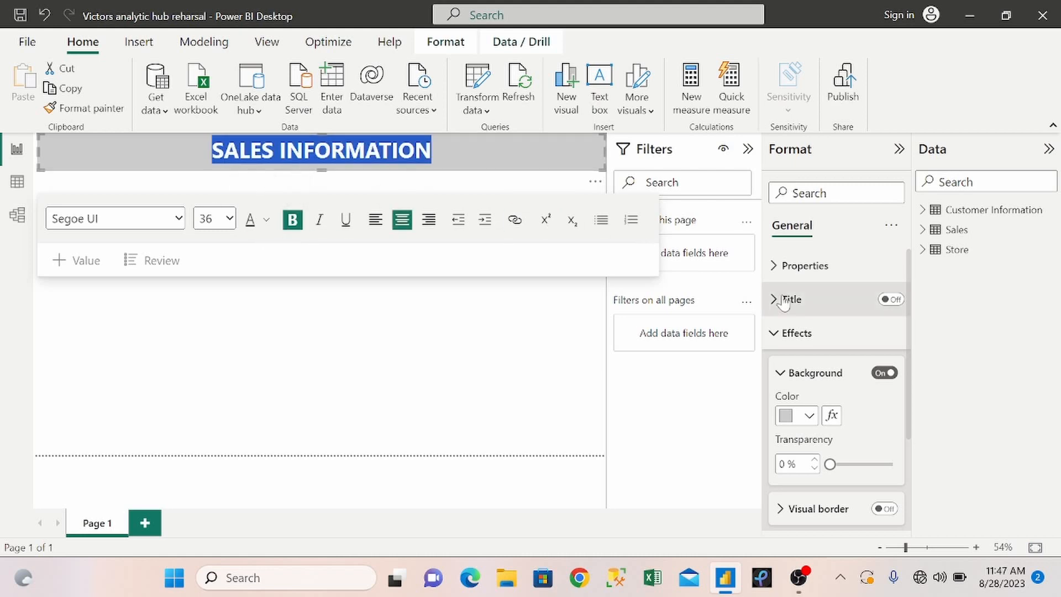
{"action": "left_click", "coordinate": [543, 171]}
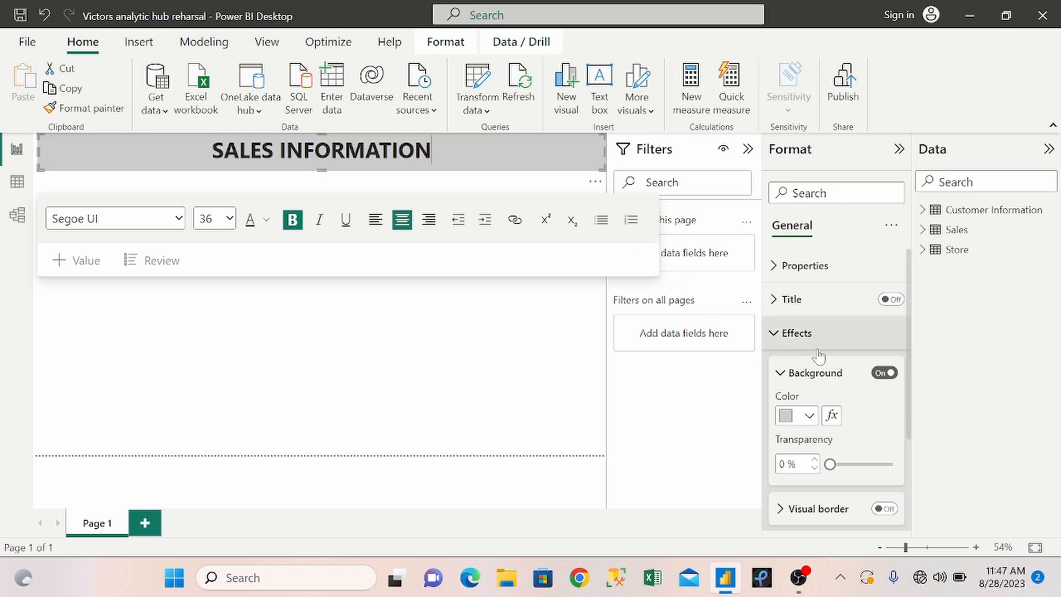
Change the title banner's background to dark grey and its text colour to white.
{"action": "left_click", "coordinate": [809, 419]}
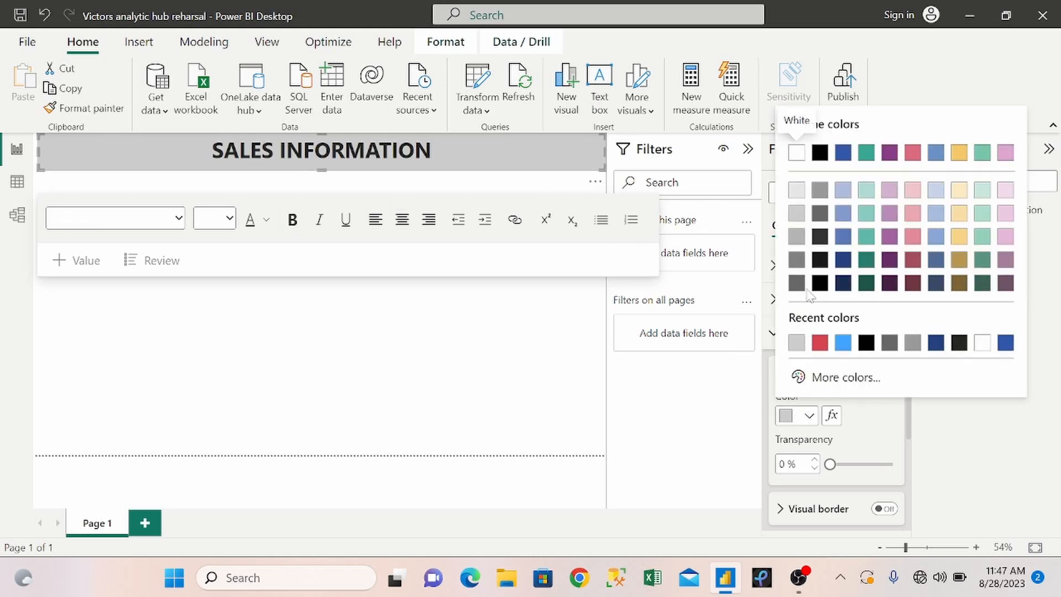
{"action": "left_click", "coordinate": [799, 284]}
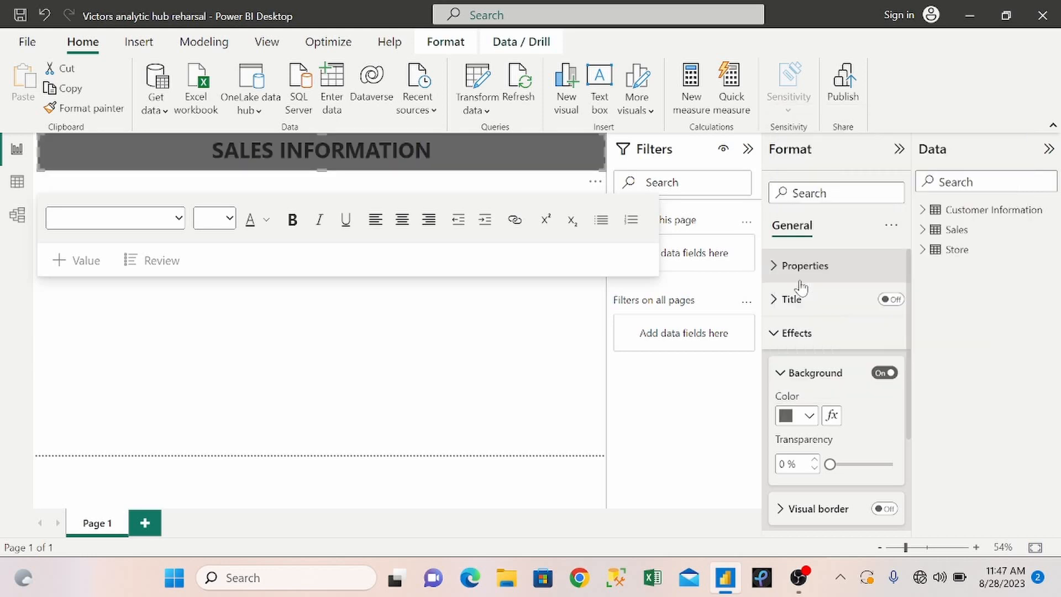
{"action": "left_click_drag", "start_coordinate": [432, 150], "coordinate": [209, 151]}
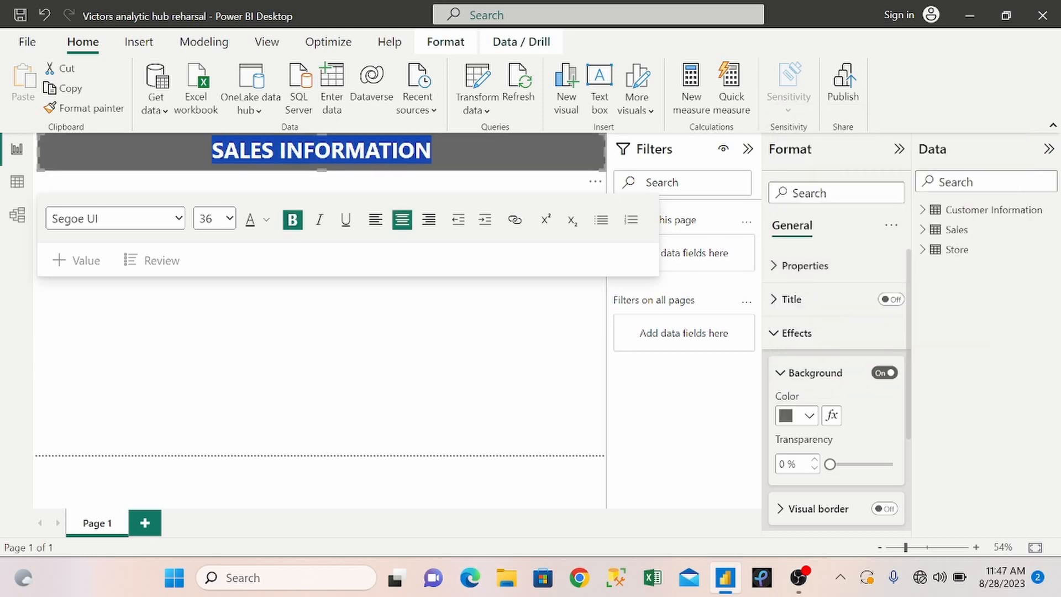
{"action": "left_click", "coordinate": [264, 225]}
{"action": "left_click", "coordinate": [281, 276]}
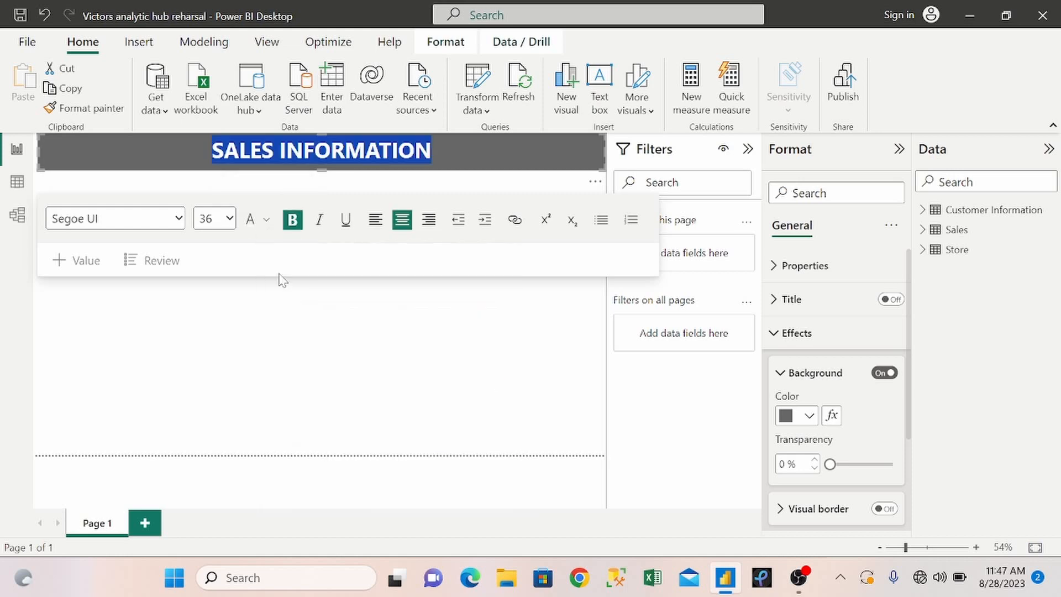
{"action": "left_click", "coordinate": [213, 287]}
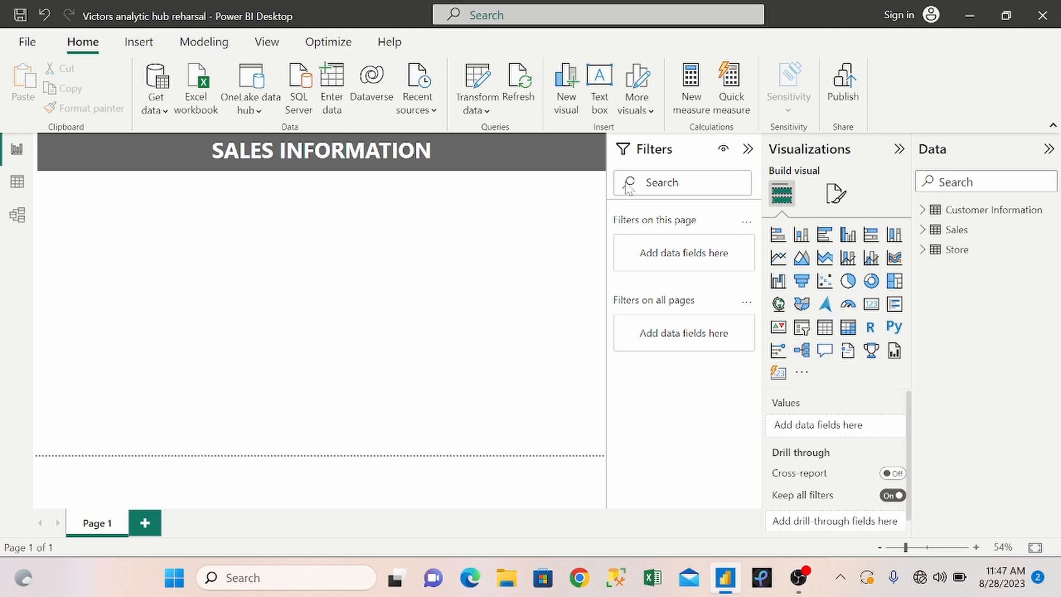
Expand the Customer Information, Sales and Store tables, and create a new measure in Sales named Count Of Sales.
{"action": "left_click", "coordinate": [922, 210]}
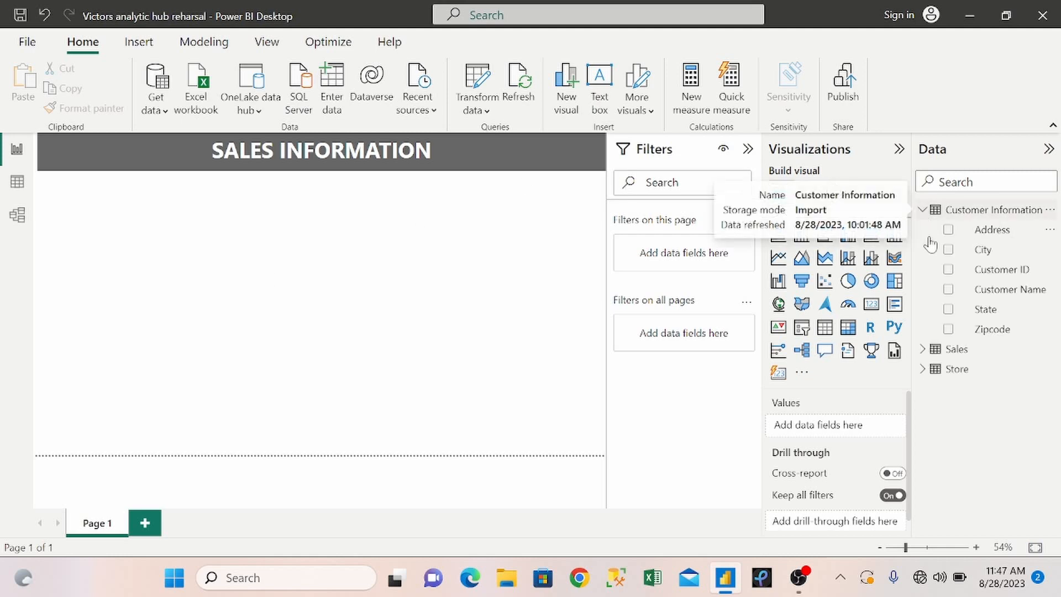
{"action": "left_click", "coordinate": [922, 349]}
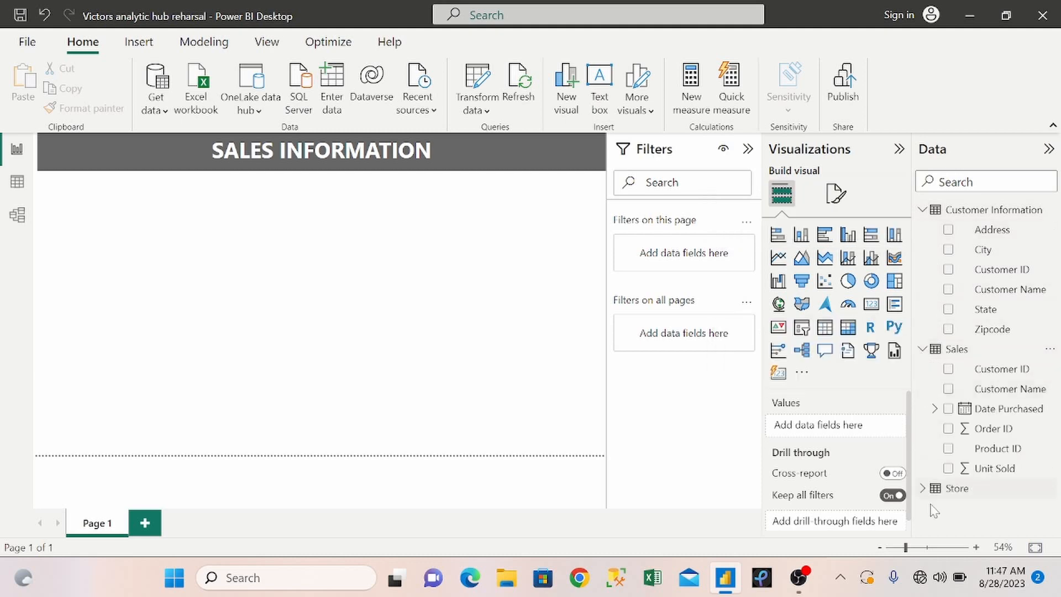
{"action": "left_click", "coordinate": [922, 493]}
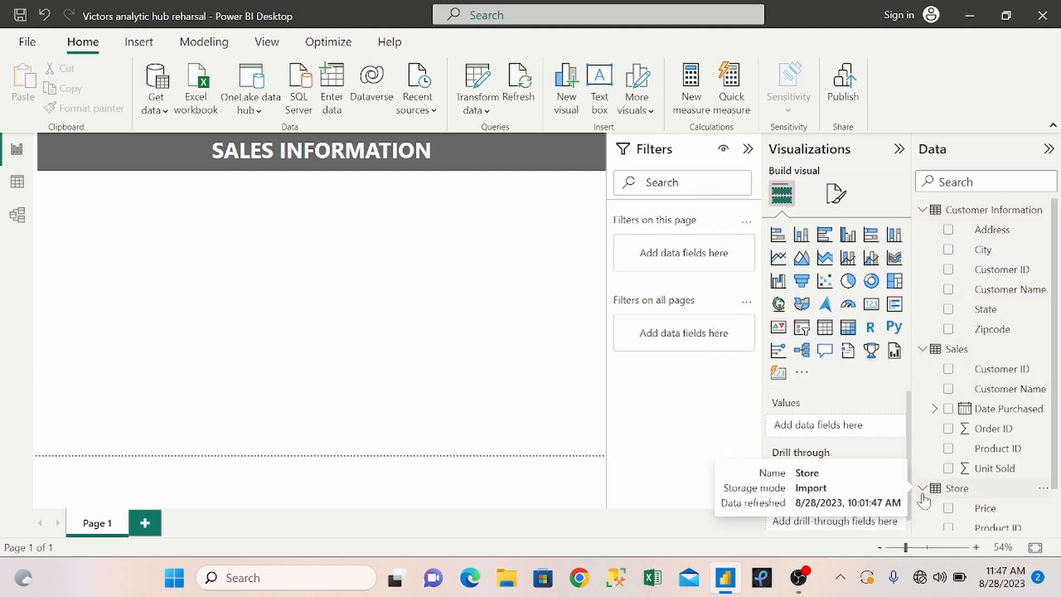
{"action": "right_click", "coordinate": [970, 353]}
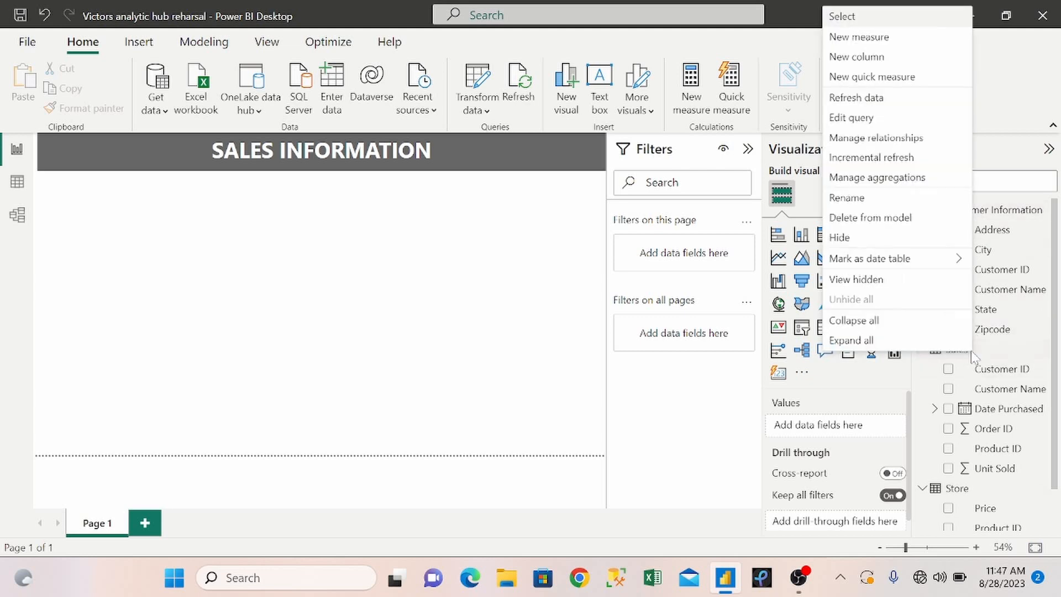
{"action": "left_click", "coordinate": [871, 39]}
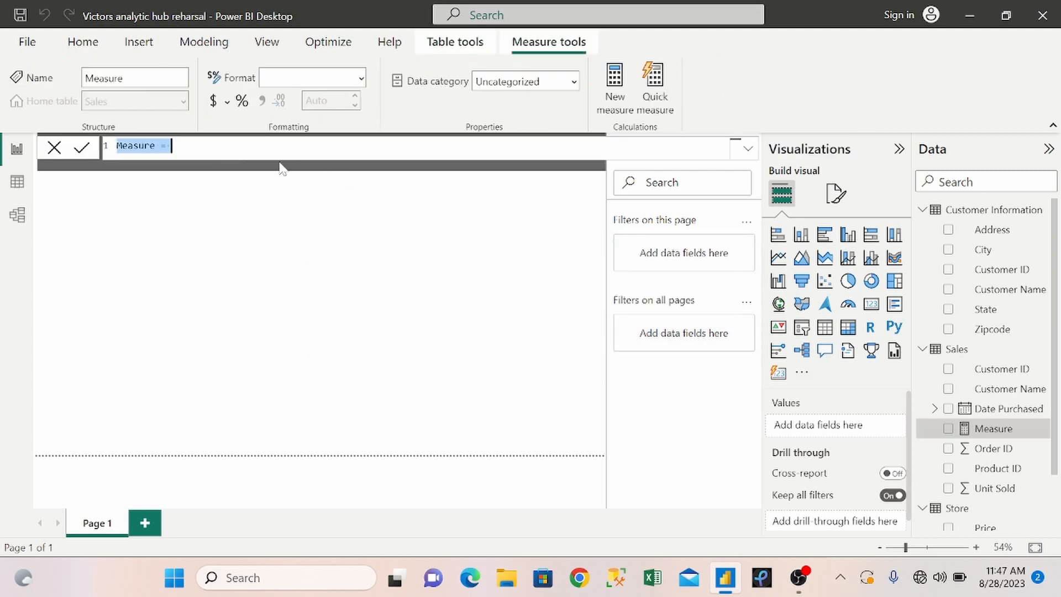
{"action": "left_click", "coordinate": [160, 146]}
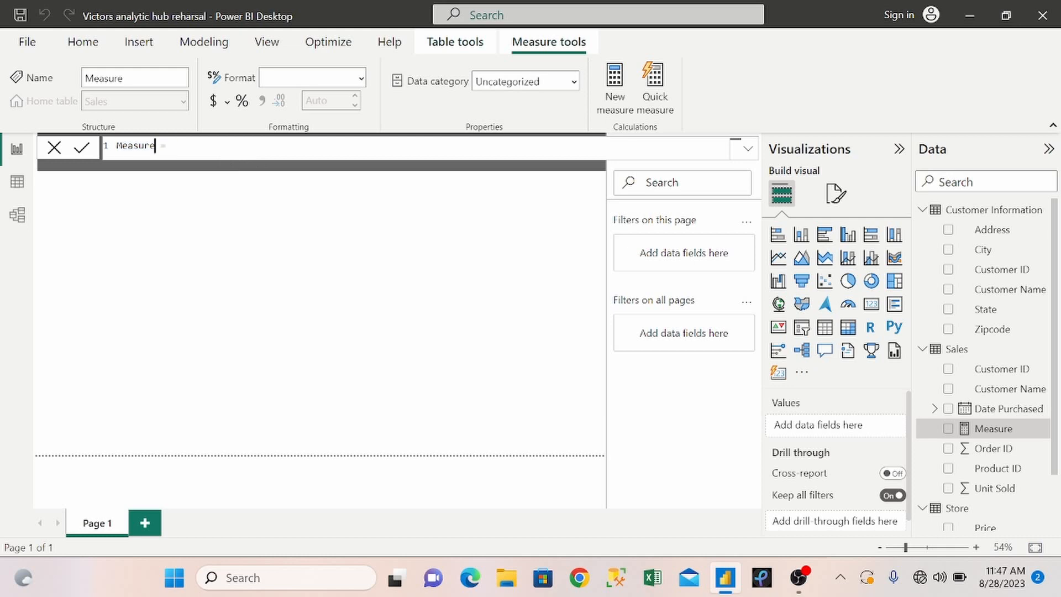
{"action": "key", "text": "BackSpace"}
{"action": "key", "text": "BackSpace"}
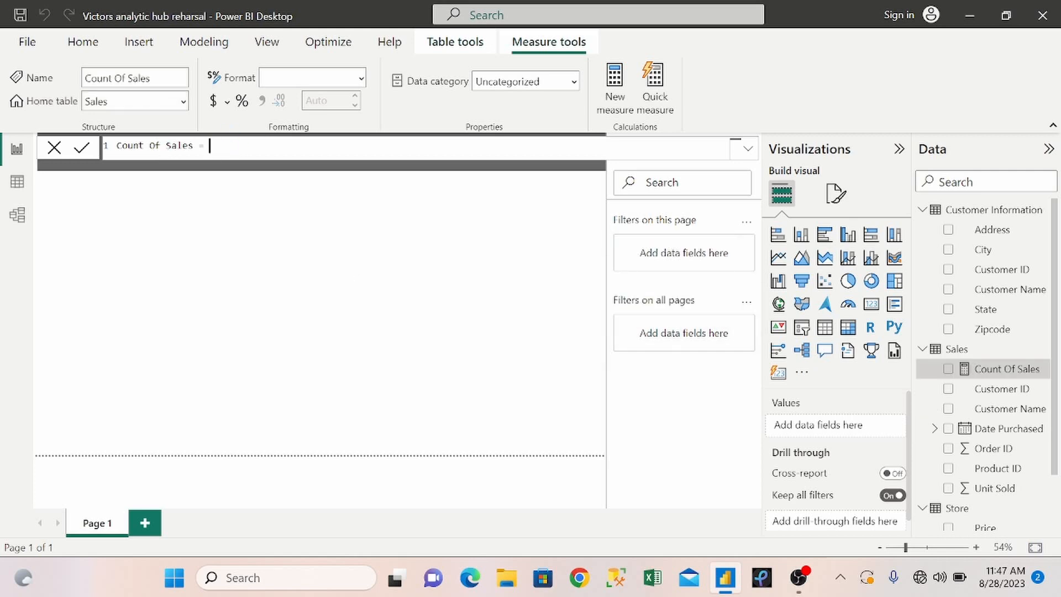
Define the Count Of Sales measure as COUNT(Sales[Order ID]) and commit it.
{"action": "type", "text": "COUNT("}
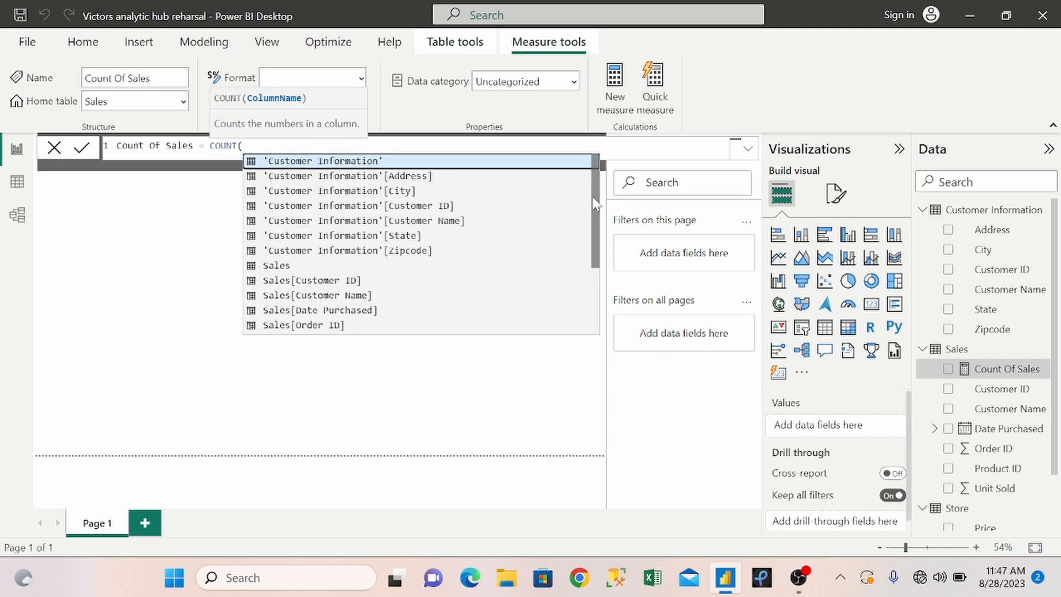
{"action": "left_click_drag", "start_coordinate": [596, 206], "coordinate": [604, 272]}
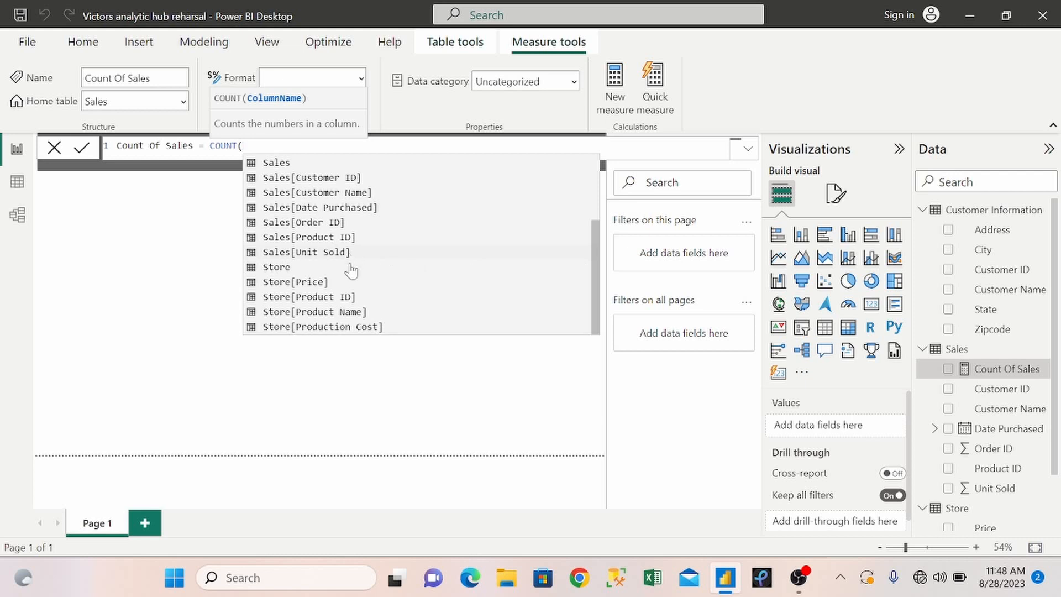
{"action": "left_click", "coordinate": [353, 223]}
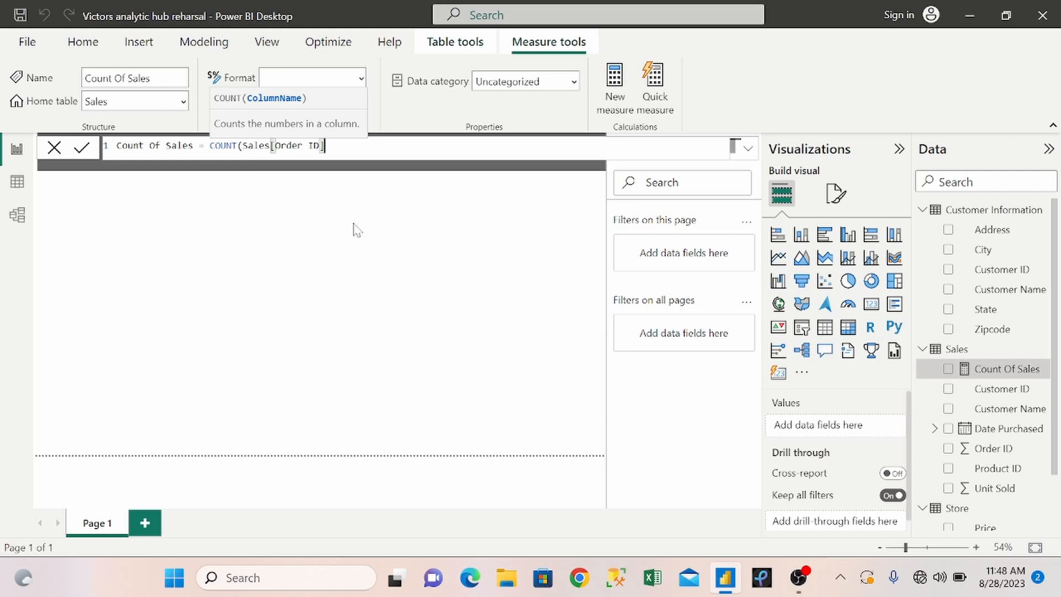
{"action": "type", "text": ")"}
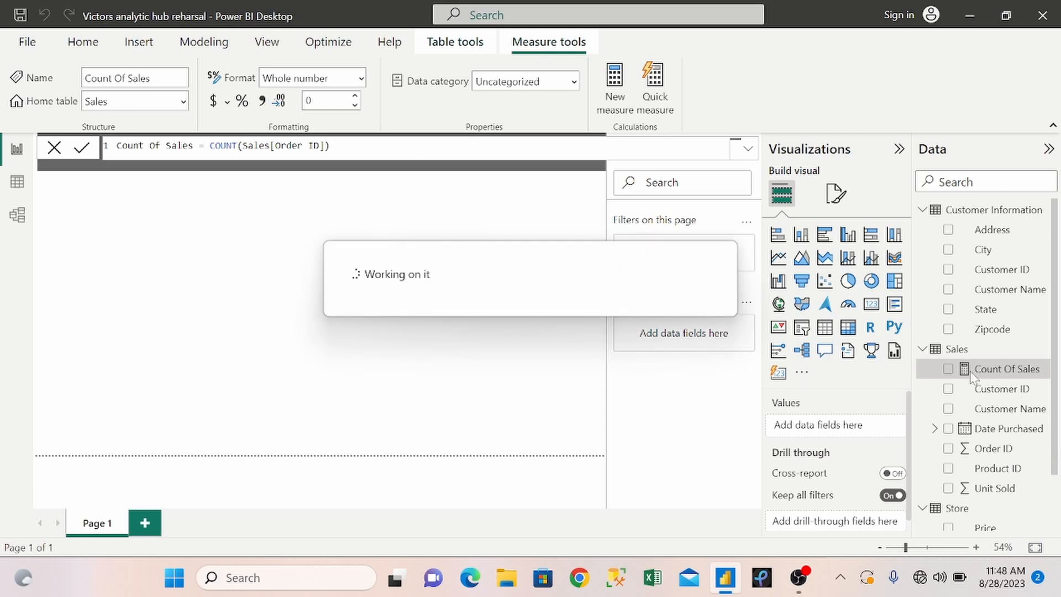
{"action": "left_click", "coordinate": [446, 388]}
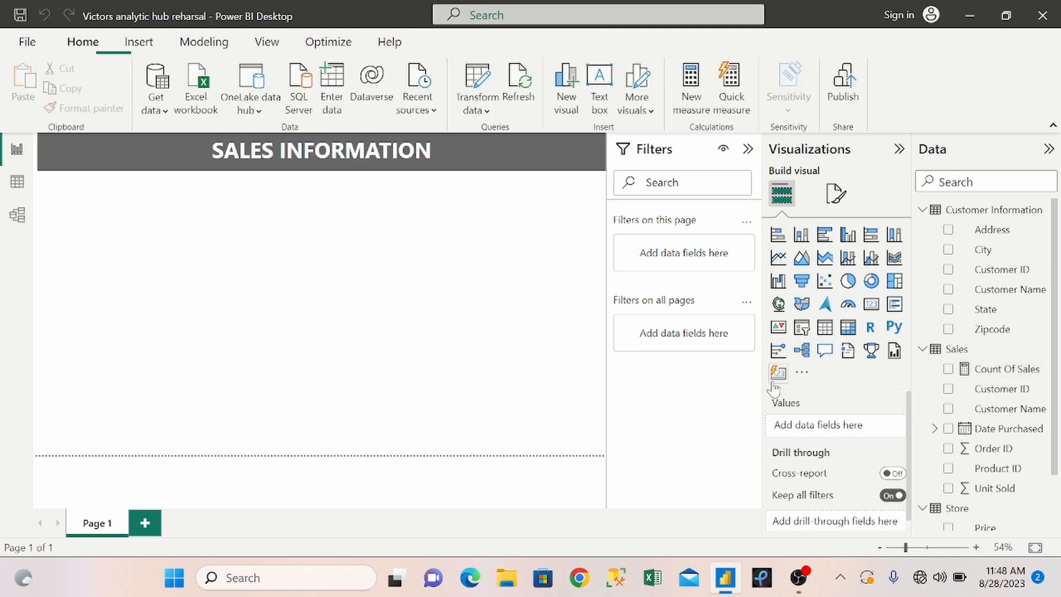
Add Count Of Sales to the page as a stacked column chart, narrowed to under half the page width.
{"action": "left_click", "coordinate": [948, 370]}
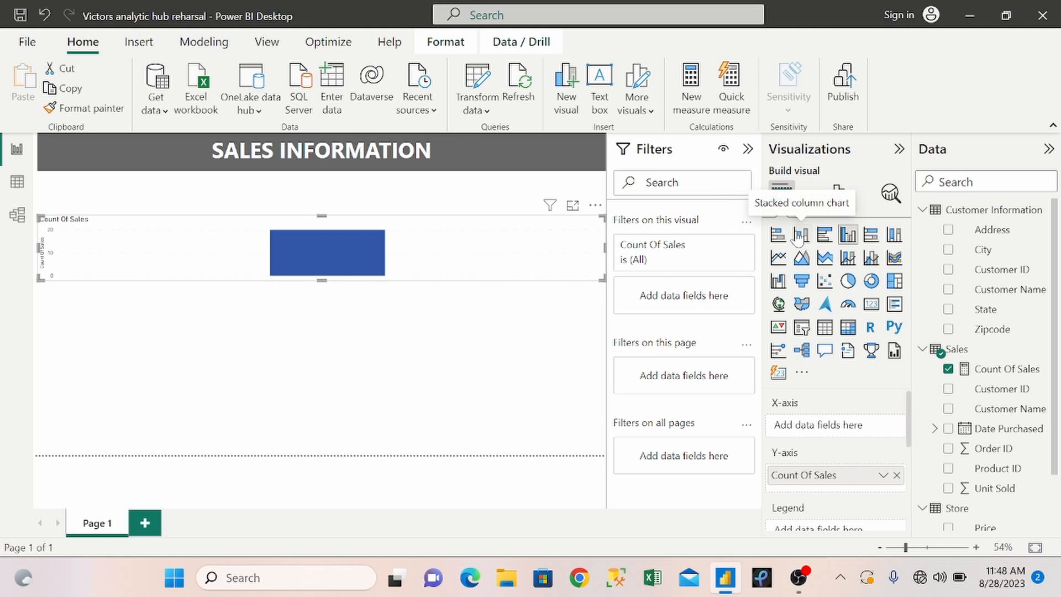
{"action": "left_click", "coordinate": [799, 236]}
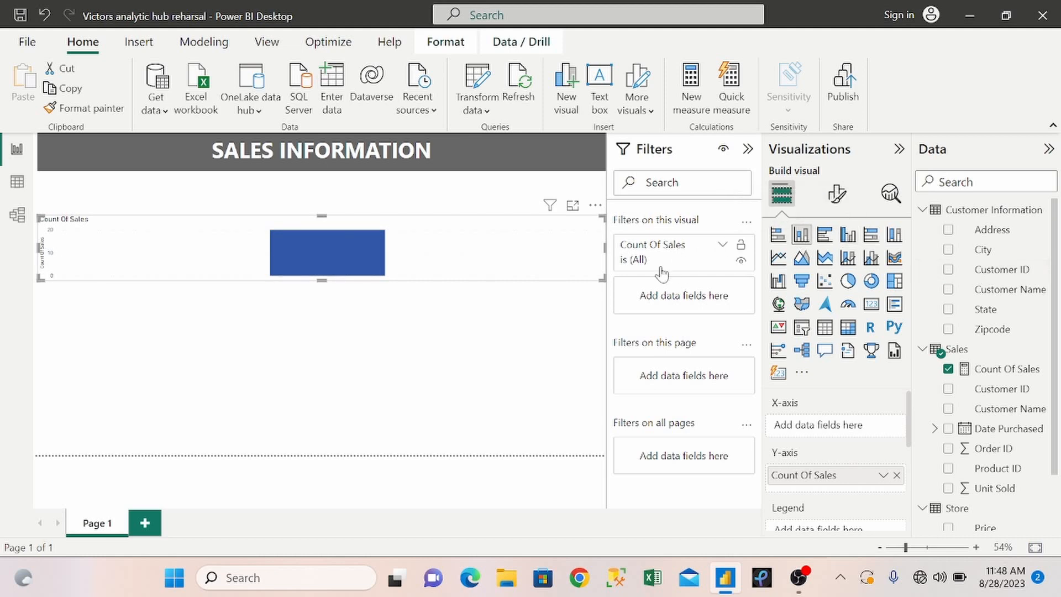
{"action": "left_click_drag", "start_coordinate": [602, 247], "coordinate": [281, 246]}
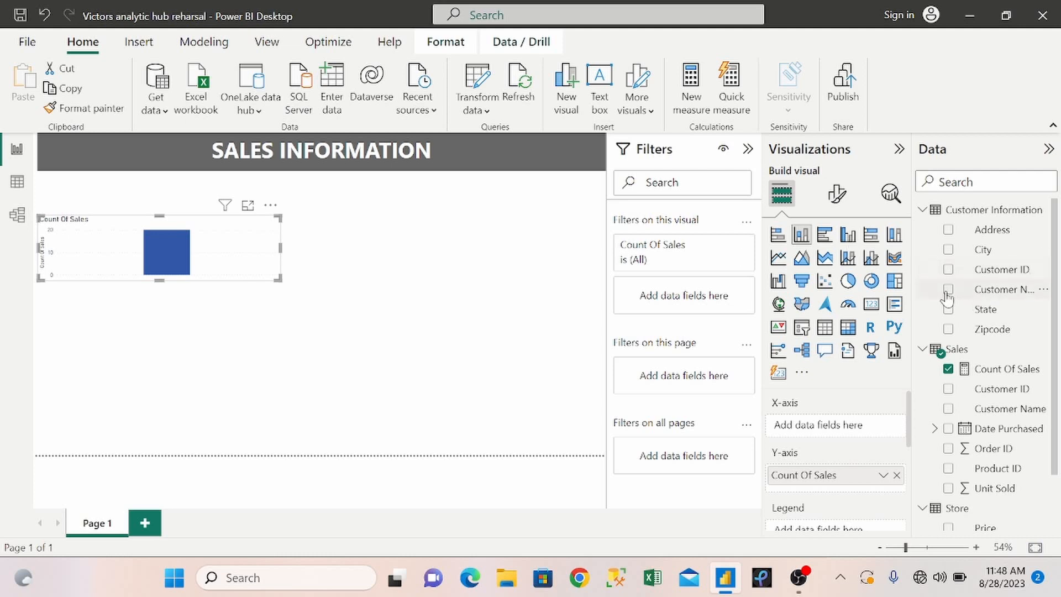
{"action": "left_click_drag", "start_coordinate": [237, 271], "coordinate": [256, 283]}
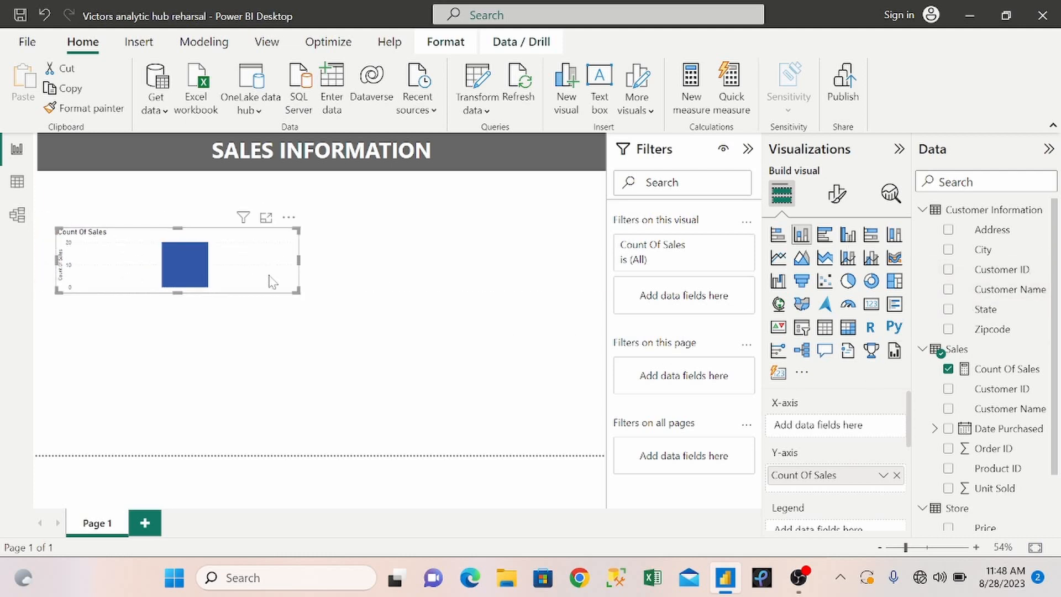
Put Customer Name from Customer Information on the chart's X-axis, make the chart taller and place it directly below the title banner.
{"action": "left_click", "coordinate": [947, 289]}
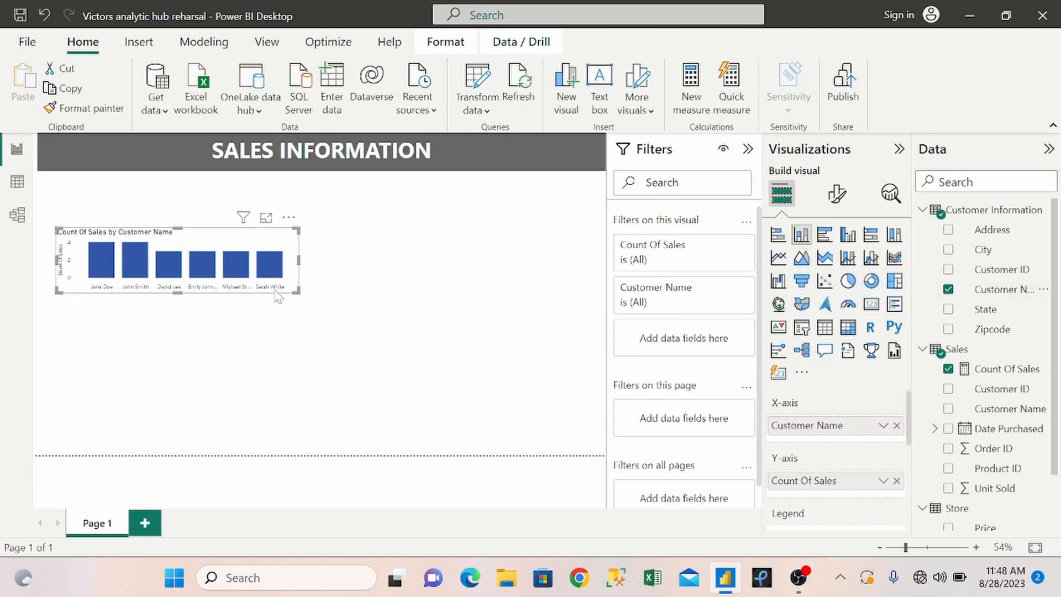
{"action": "left_click_drag", "start_coordinate": [297, 293], "coordinate": [293, 365]}
{"action": "left_click_drag", "start_coordinate": [232, 248], "coordinate": [206, 198]}
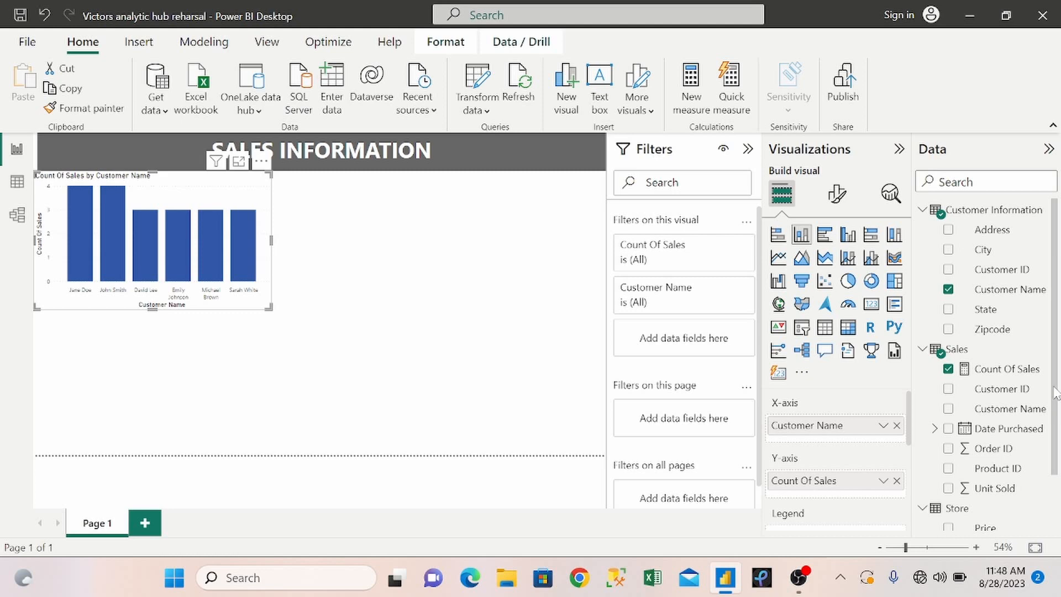
{"action": "scroll", "coordinate": [1039, 376], "scroll_direction": "down", "scroll_amount": 1}
{"action": "left_click_drag", "start_coordinate": [1012, 271], "coordinate": [852, 412]}
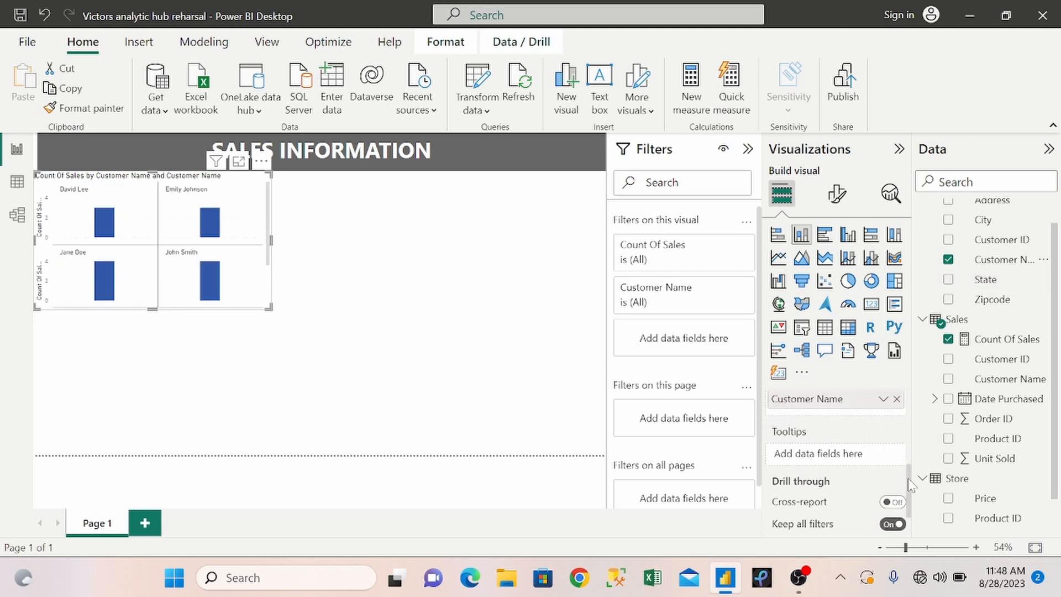
{"action": "scroll", "coordinate": [908, 485], "scroll_direction": "up", "scroll_amount": 2}
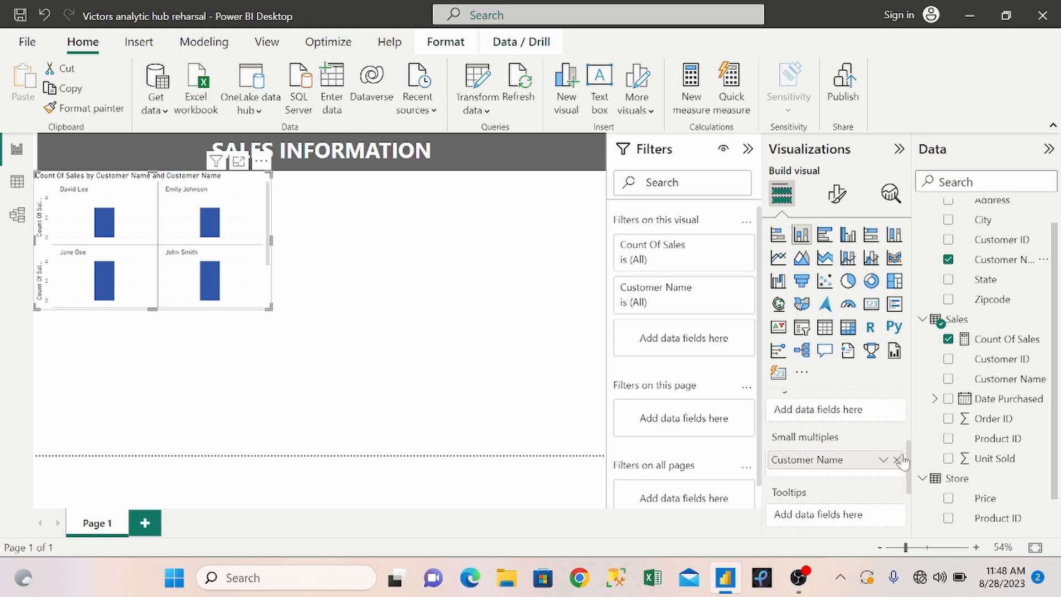
{"action": "left_click", "coordinate": [896, 460]}
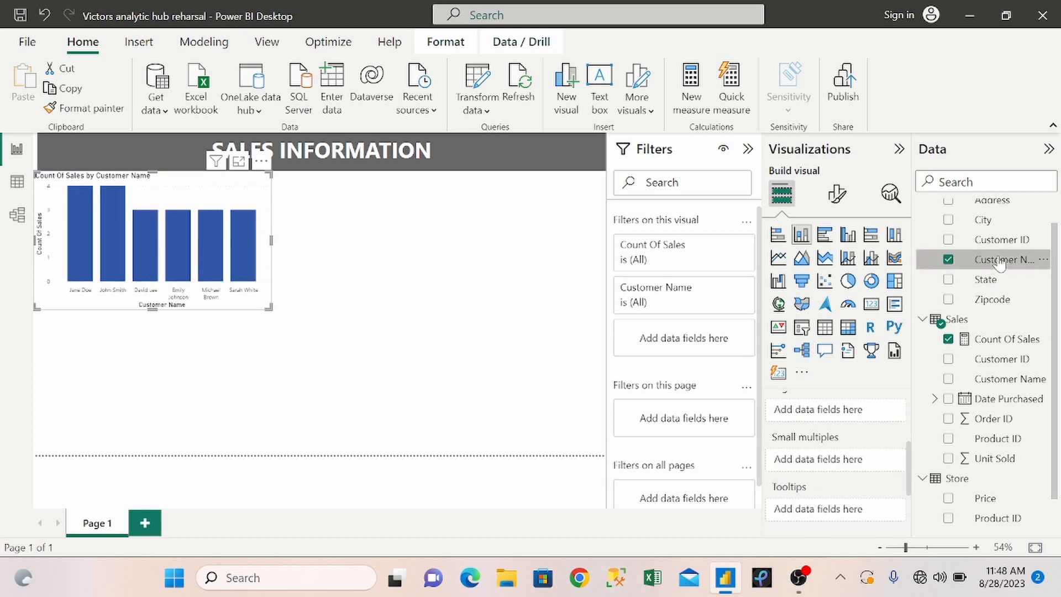
Use Customer Name as the column chart's legend and enlarge the chart in both directions.
{"action": "left_click_drag", "start_coordinate": [984, 260], "coordinate": [849, 415]}
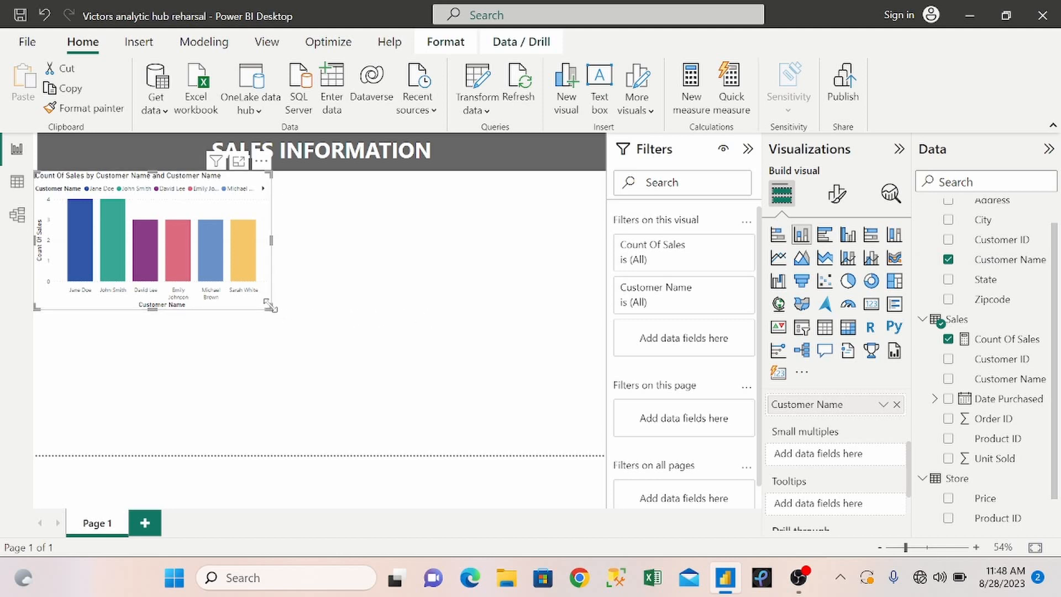
{"action": "left_click_drag", "start_coordinate": [270, 305], "coordinate": [375, 362]}
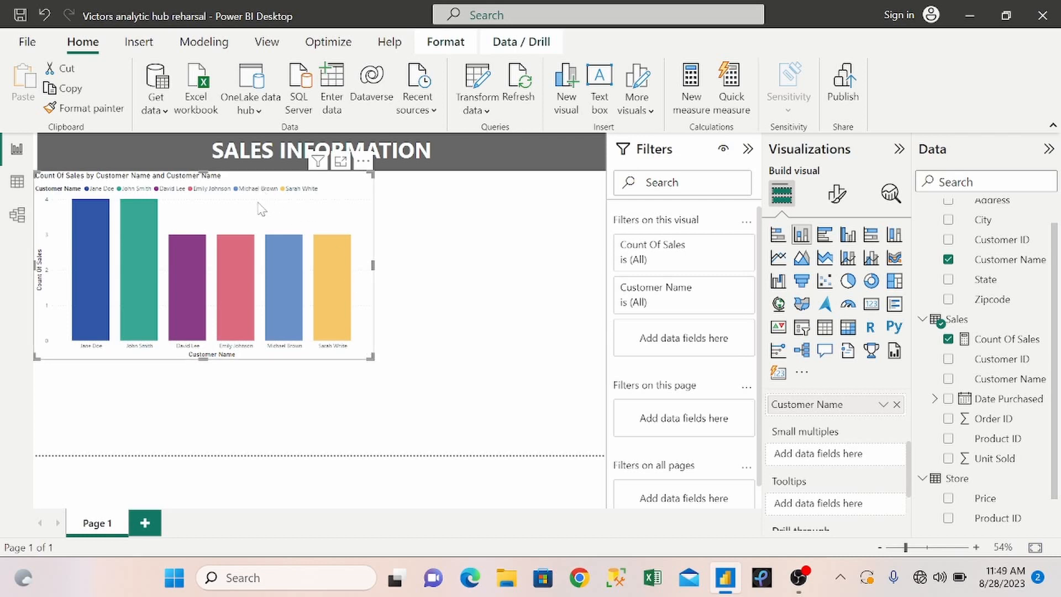
Change the column chart's title text to Best Customer.
{"action": "left_click", "coordinate": [835, 194]}
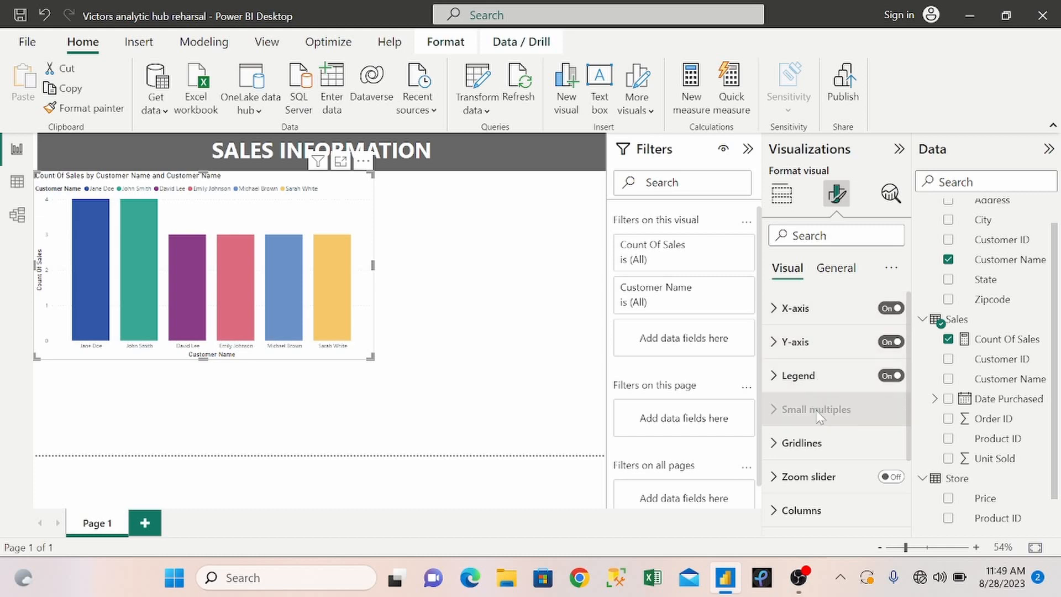
{"action": "left_click", "coordinate": [828, 269]}
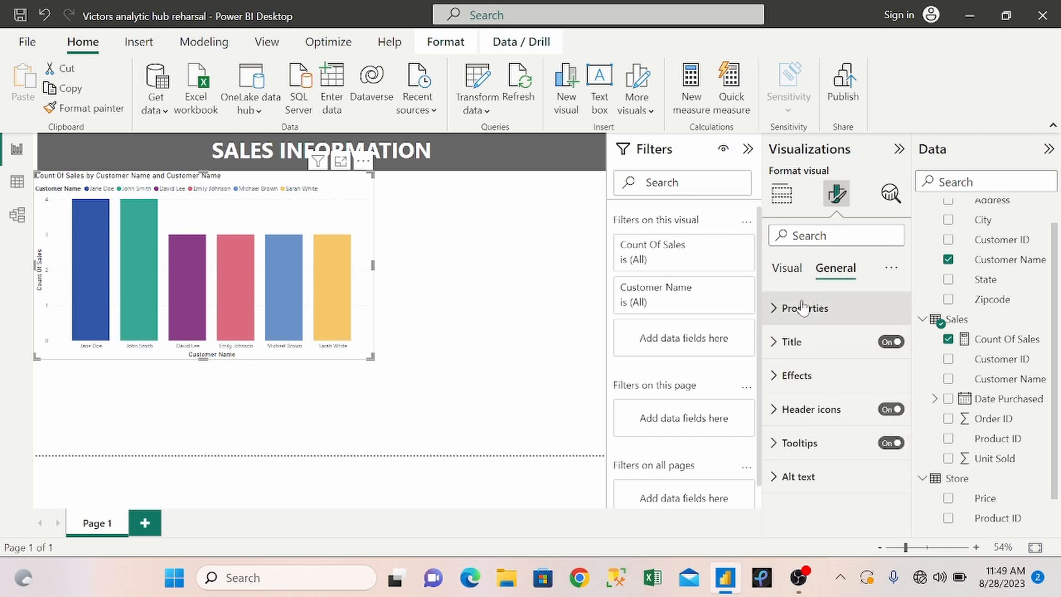
{"action": "left_click", "coordinate": [780, 344]}
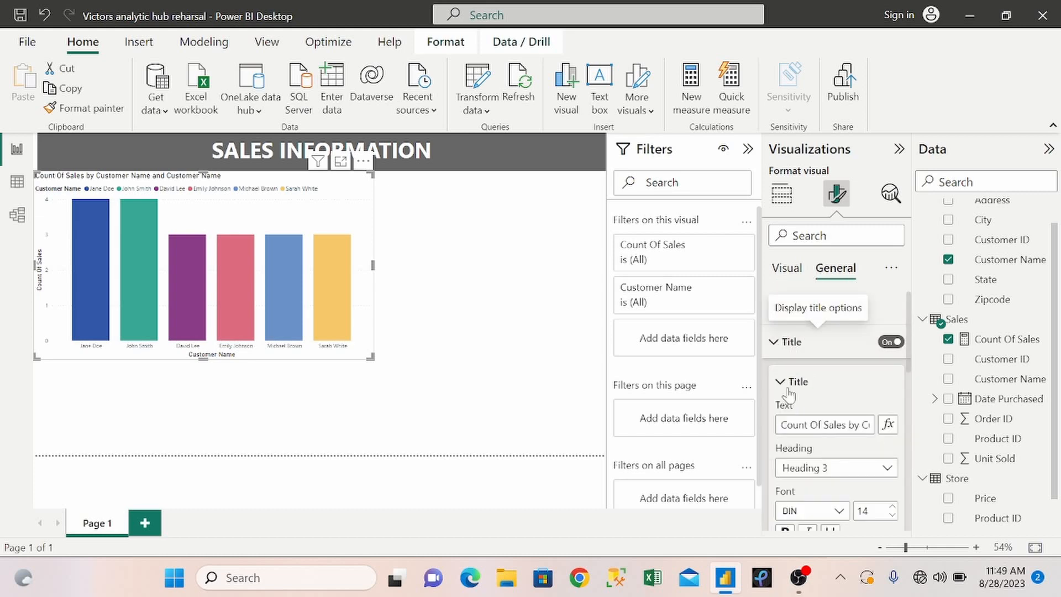
{"action": "triple_click", "coordinate": [799, 424]}
{"action": "key", "text": "BackSpace"}
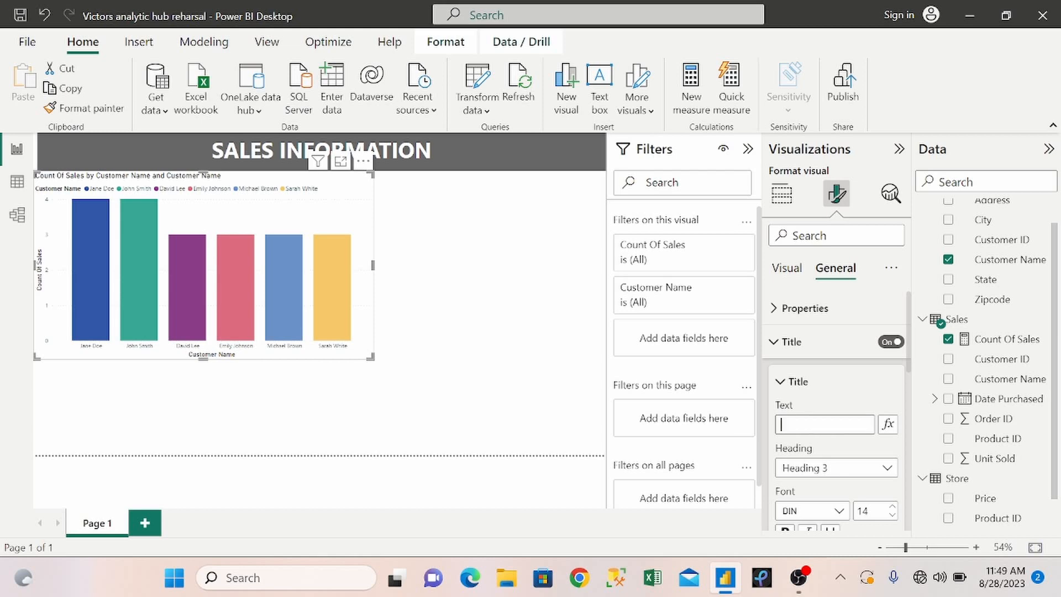
{"action": "type", "text": "Best Customer"}
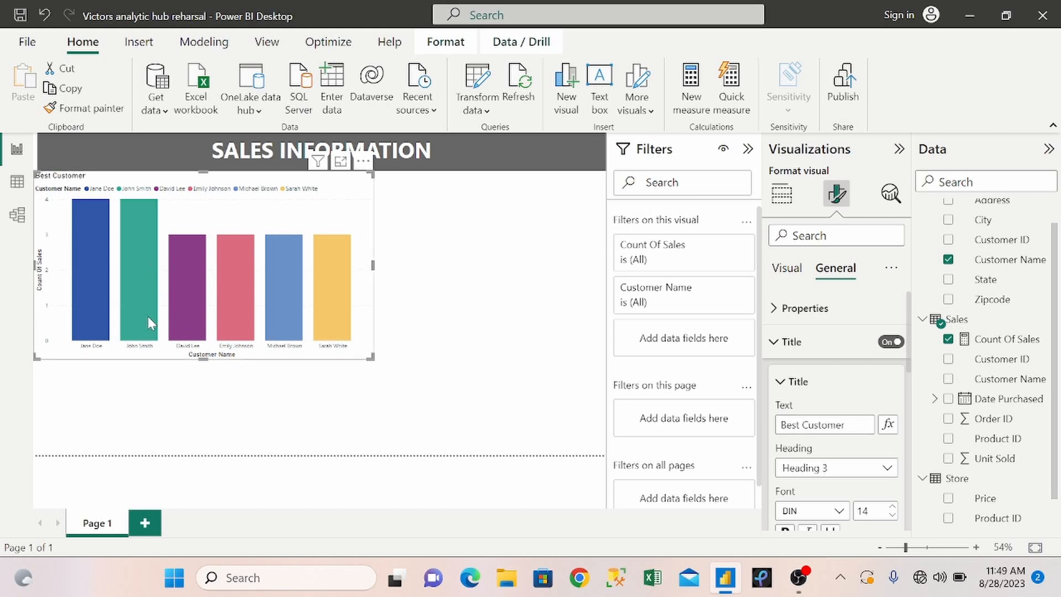
{"action": "left_click", "coordinate": [513, 340]}
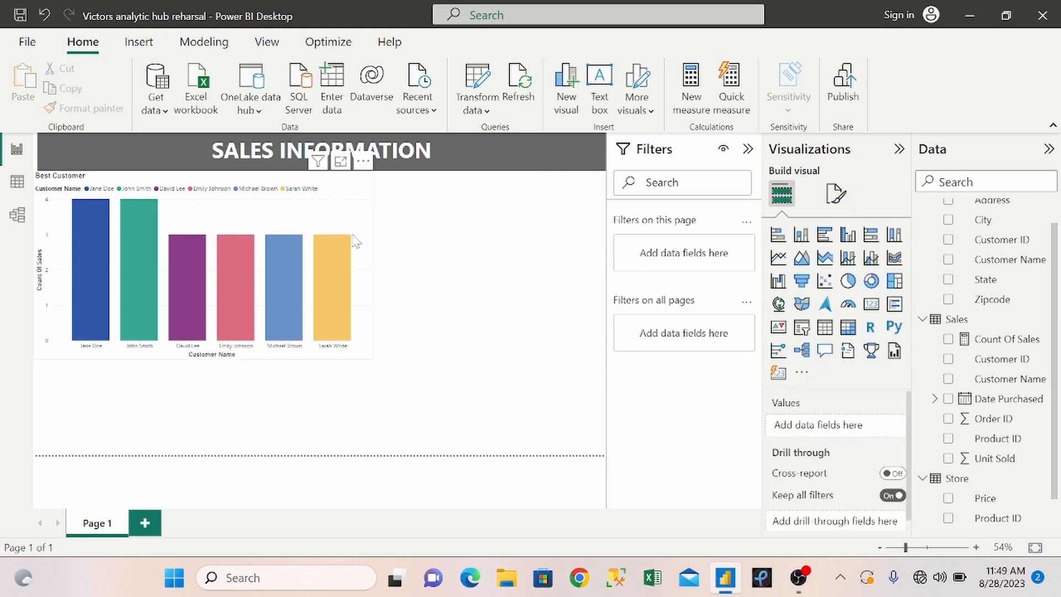
Shrink the Best Customer chart to a small tile below the start of the title banner.
{"action": "left_click", "coordinate": [370, 256]}
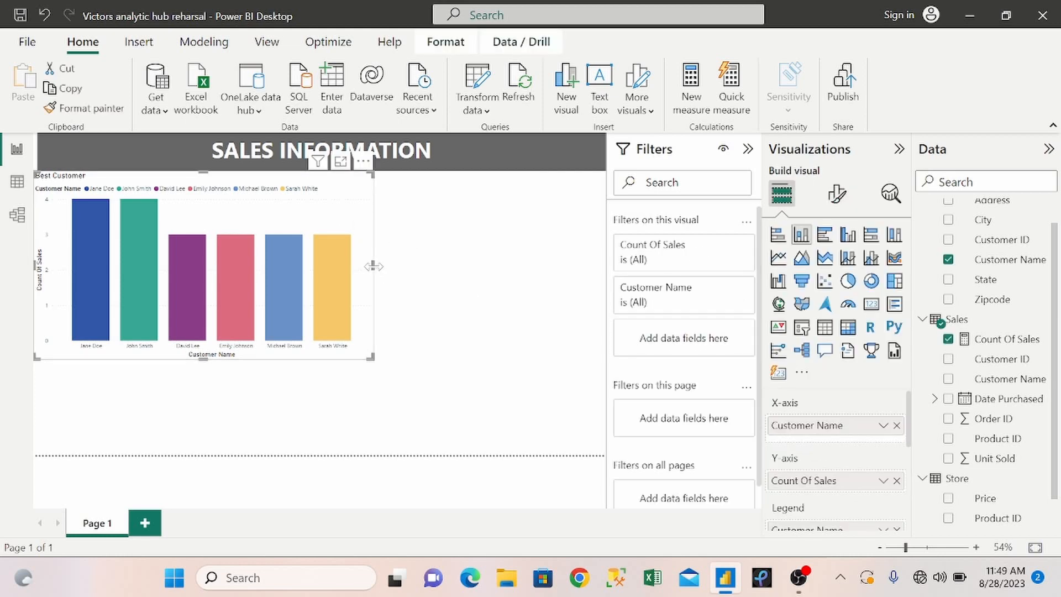
{"action": "left_click_drag", "start_coordinate": [373, 266], "coordinate": [190, 265]}
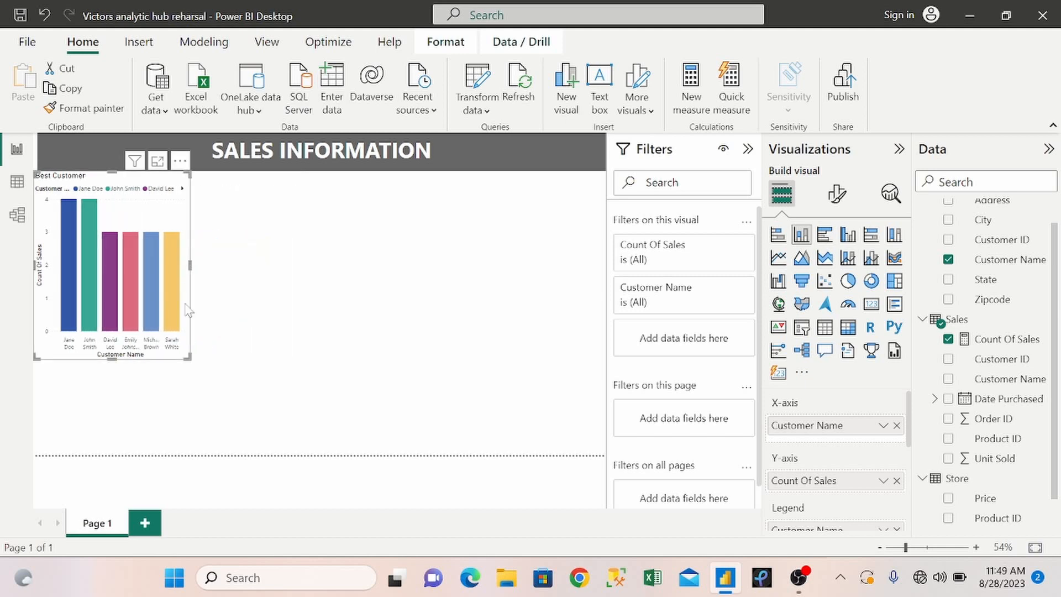
{"action": "left_click_drag", "start_coordinate": [186, 358], "coordinate": [158, 289]}
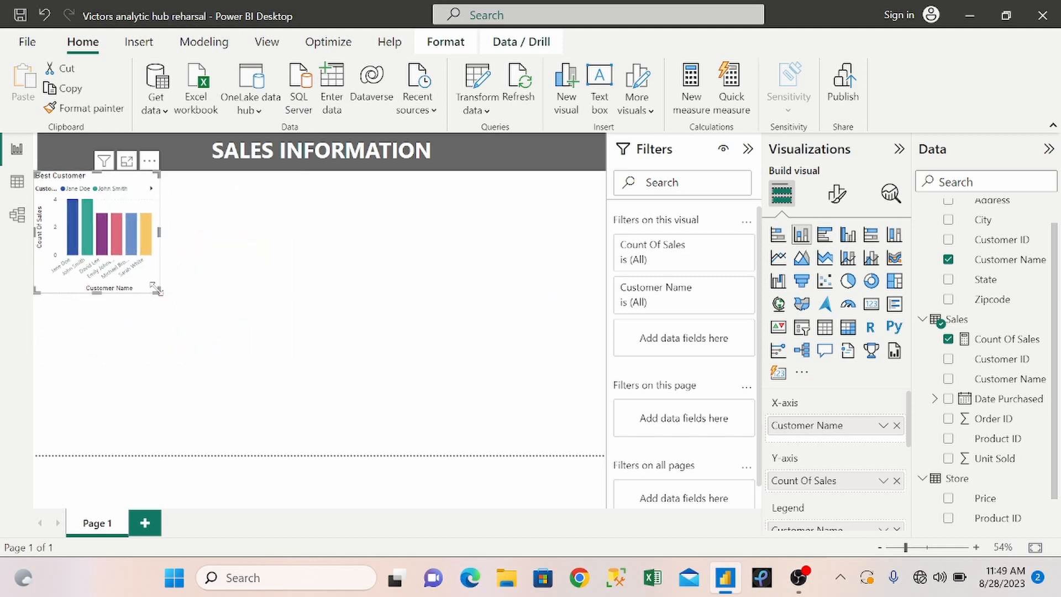
{"action": "left_click", "coordinate": [357, 279]}
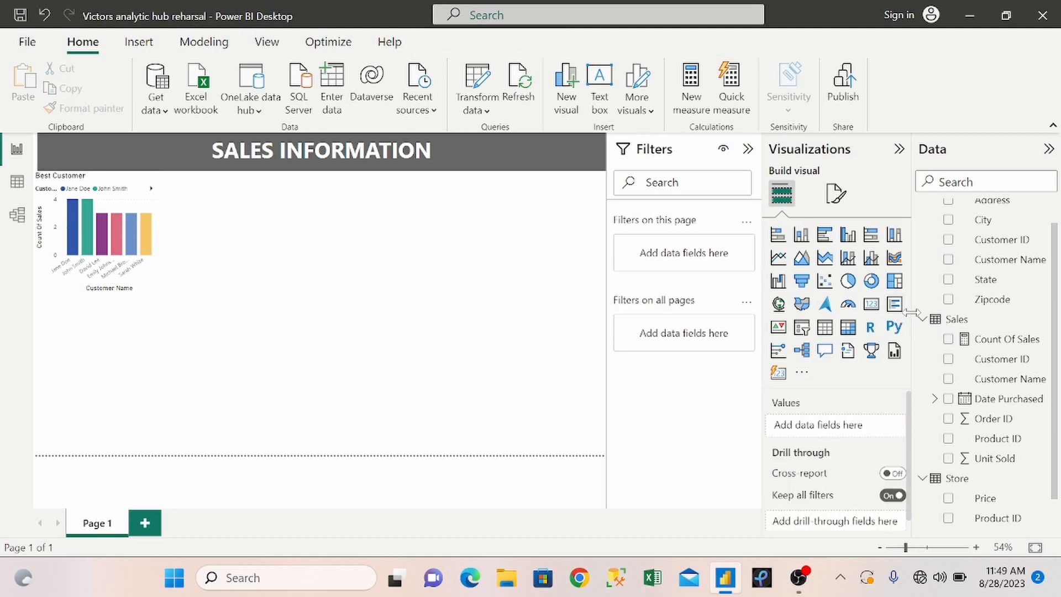
Create a measure in the Sales table: Sum of Products Sold = SUM(Sales[Unit Sold]).
{"action": "right_click", "coordinate": [970, 325]}
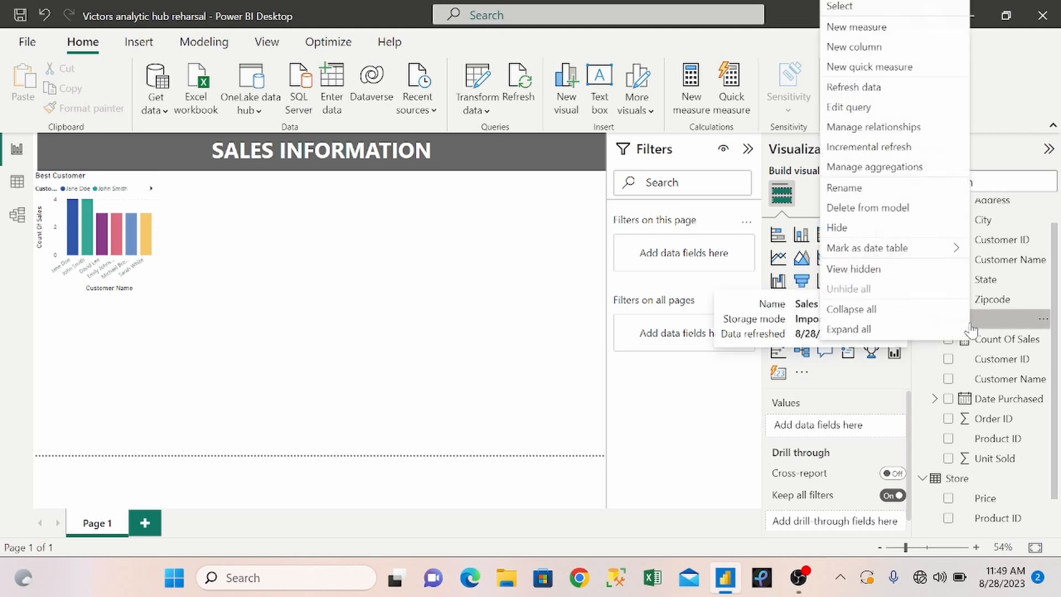
{"action": "left_click", "coordinate": [880, 33]}
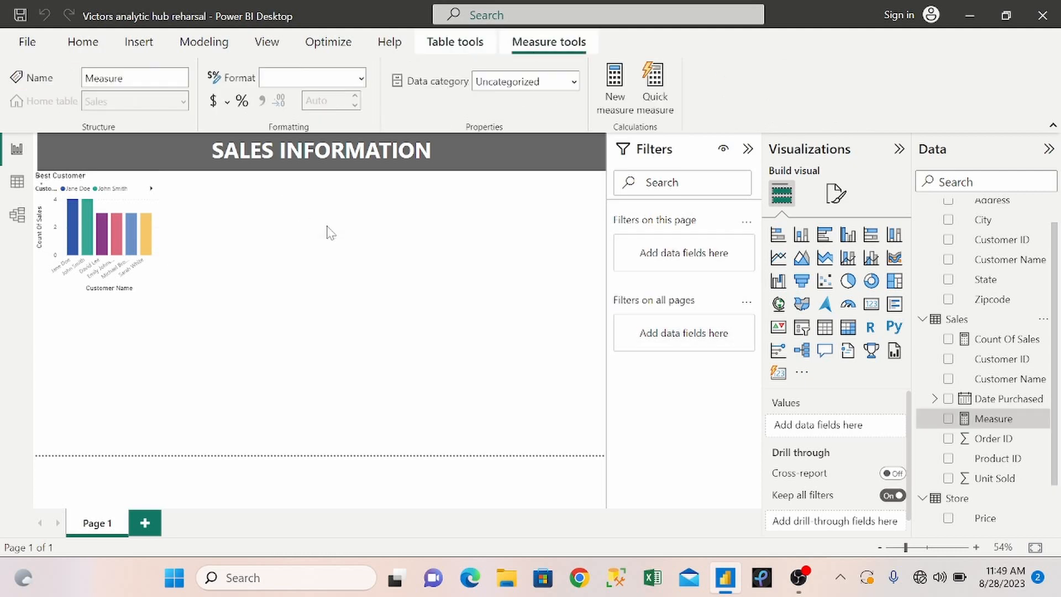
{"action": "key", "text": "Right"}
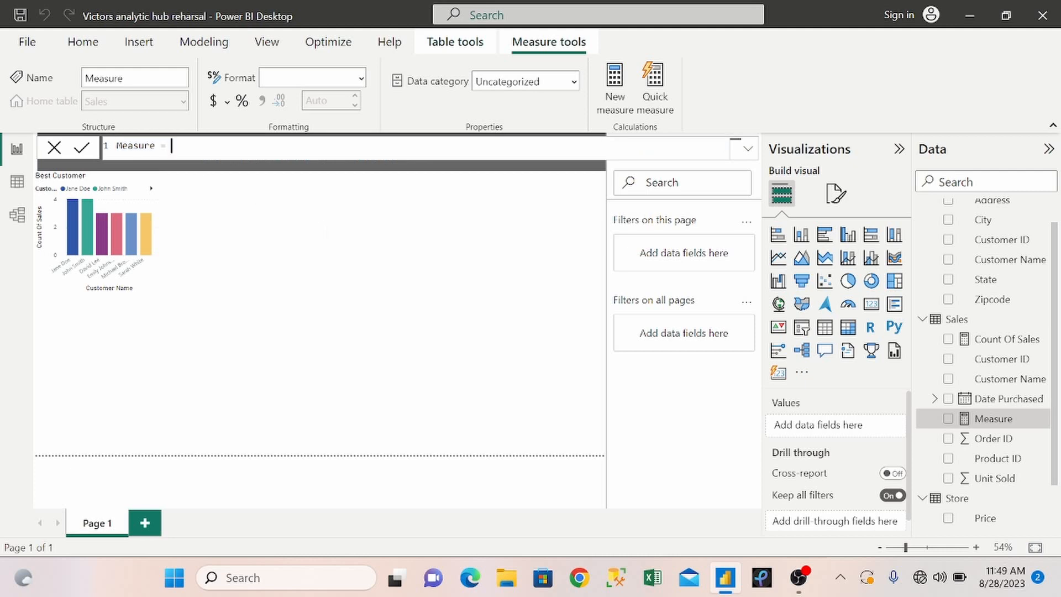
{"action": "key", "text": "BackSpace"}
{"action": "key", "text": "BackSpace"}
{"action": "type", "text": "Sum of Products Sold"}
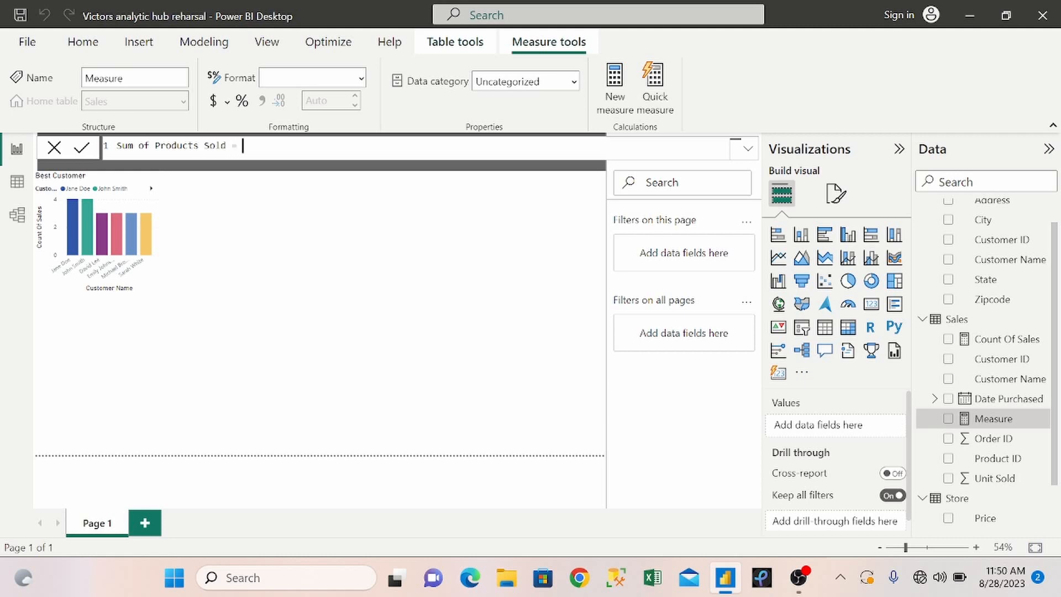
{"action": "type", "text": "SUM("}
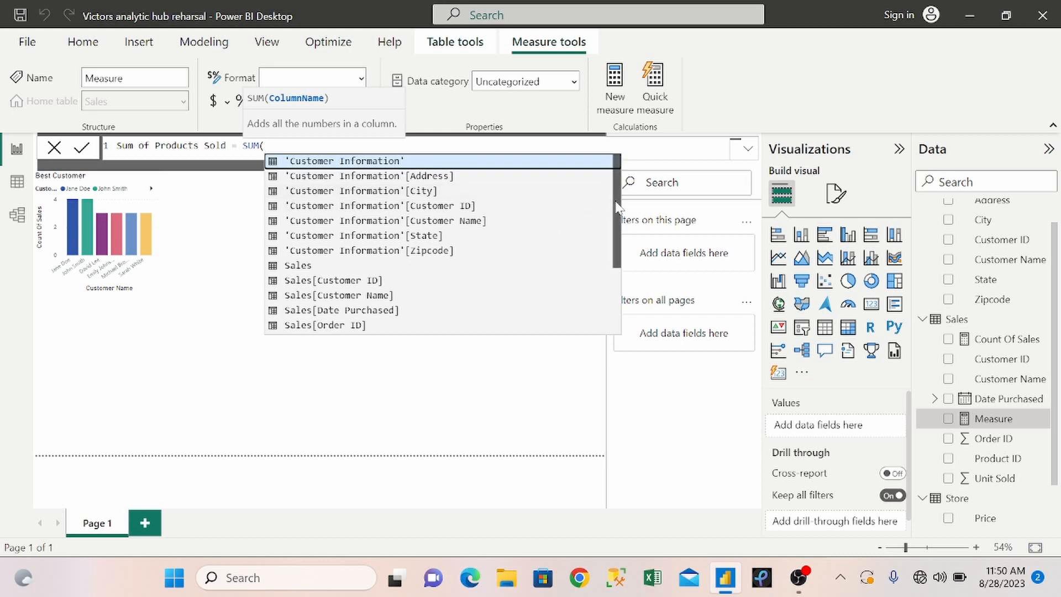
{"action": "left_click_drag", "start_coordinate": [617, 207], "coordinate": [620, 230]}
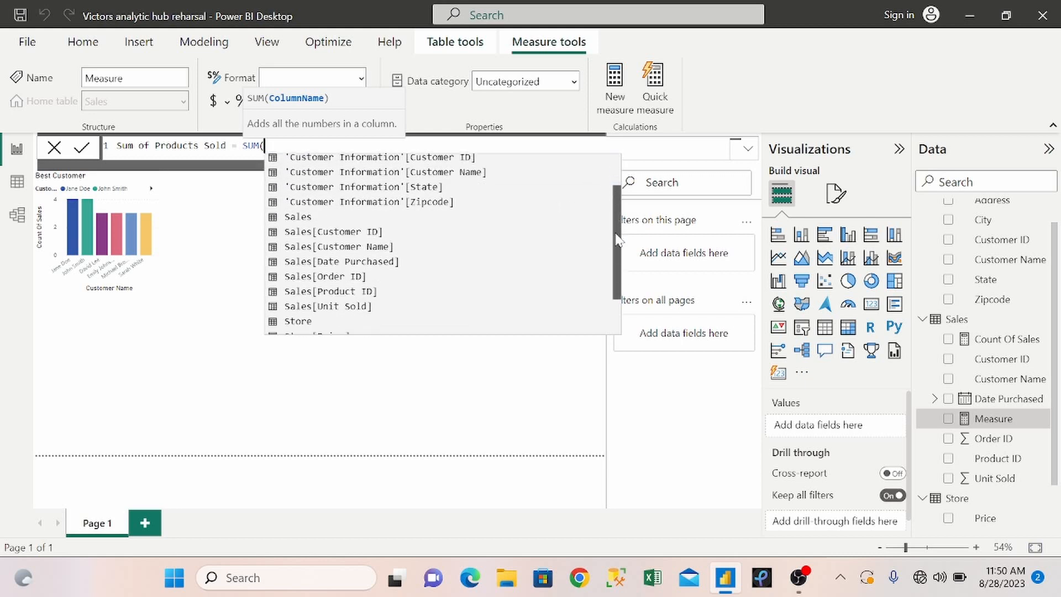
{"action": "double_click", "coordinate": [325, 305]}
{"action": "type", "text": ")"}
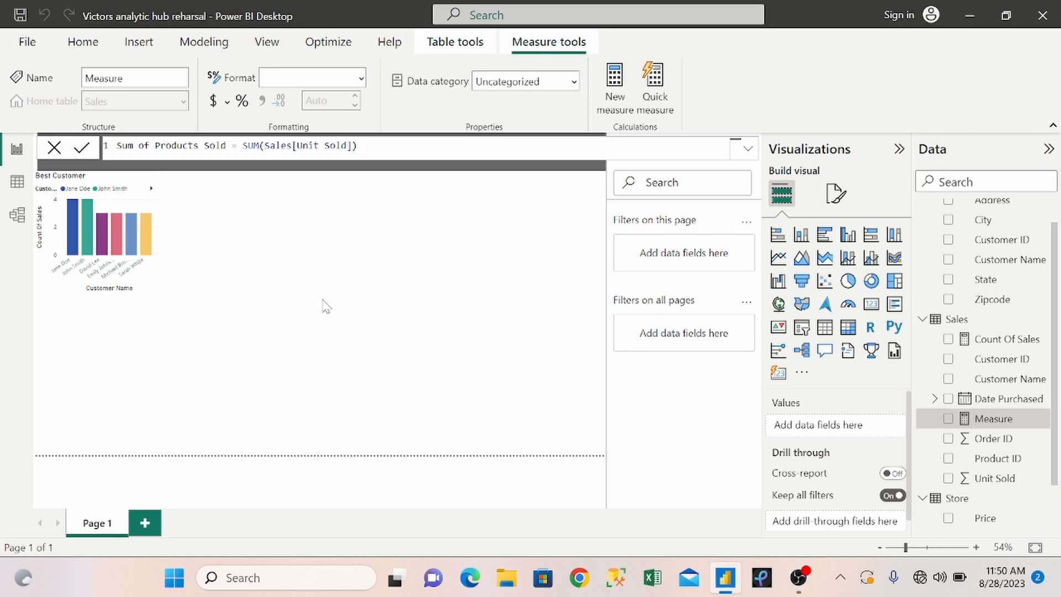
{"action": "key", "text": "Return"}
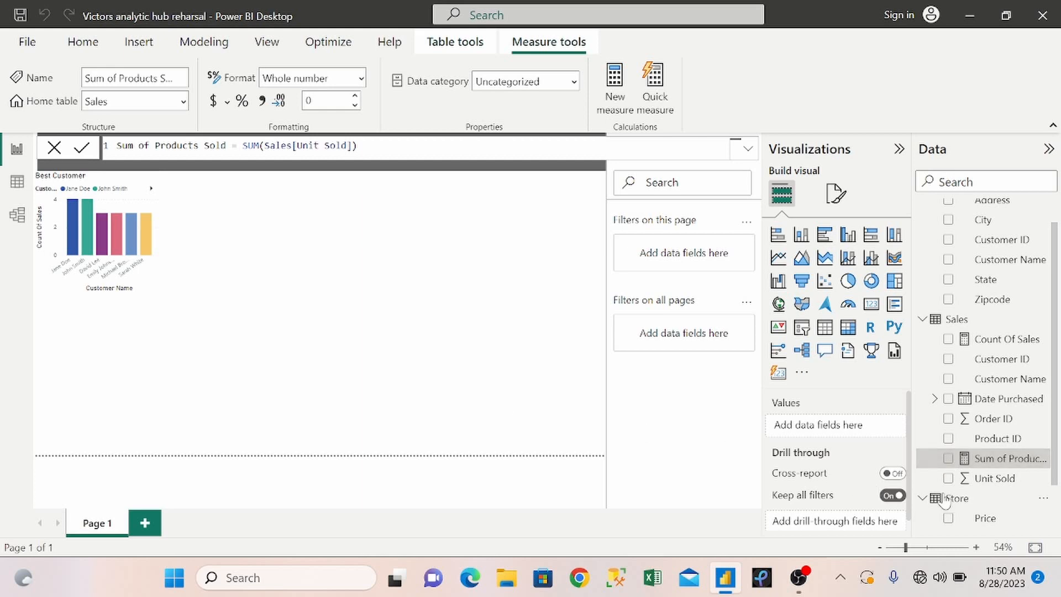
Add a column chart of Sum of Products Sold by the Store table's Product Name and place it beside the Best Customer chart.
{"action": "left_click", "coordinate": [948, 459]}
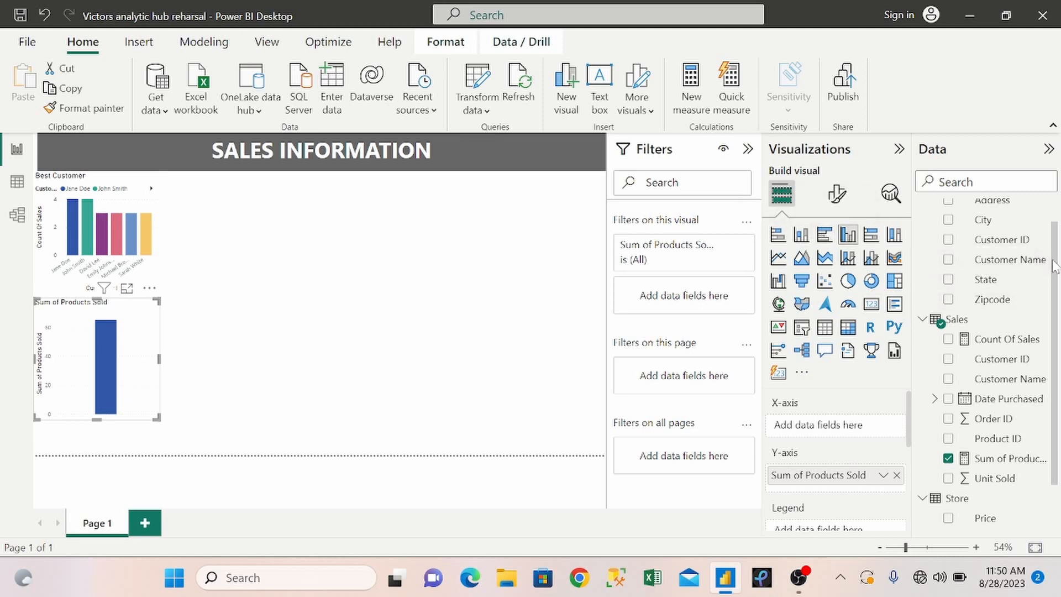
{"action": "left_click_drag", "start_coordinate": [1054, 266], "coordinate": [1055, 314]}
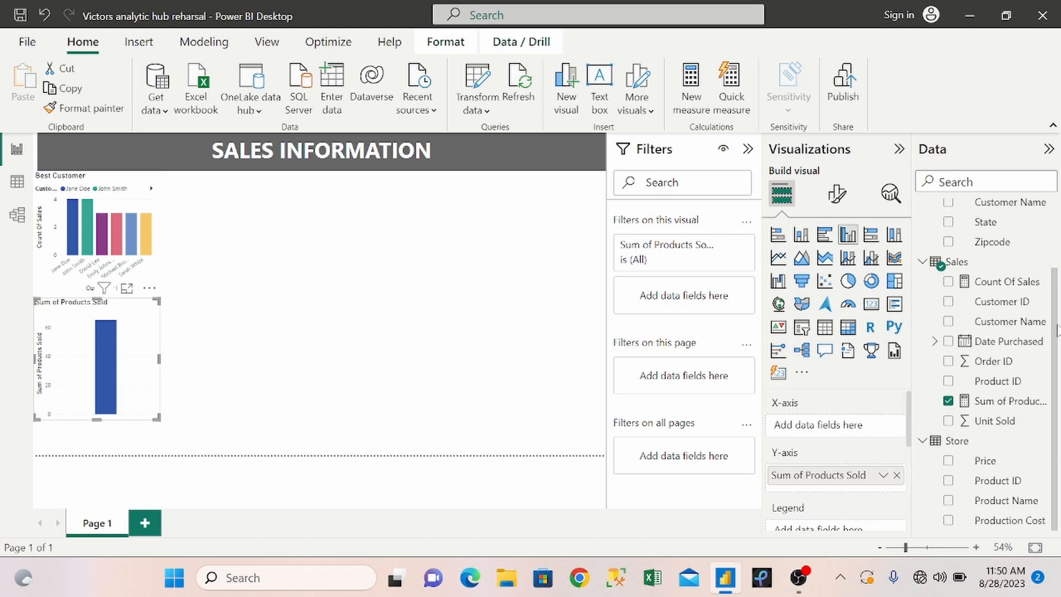
{"action": "left_click", "coordinate": [947, 501]}
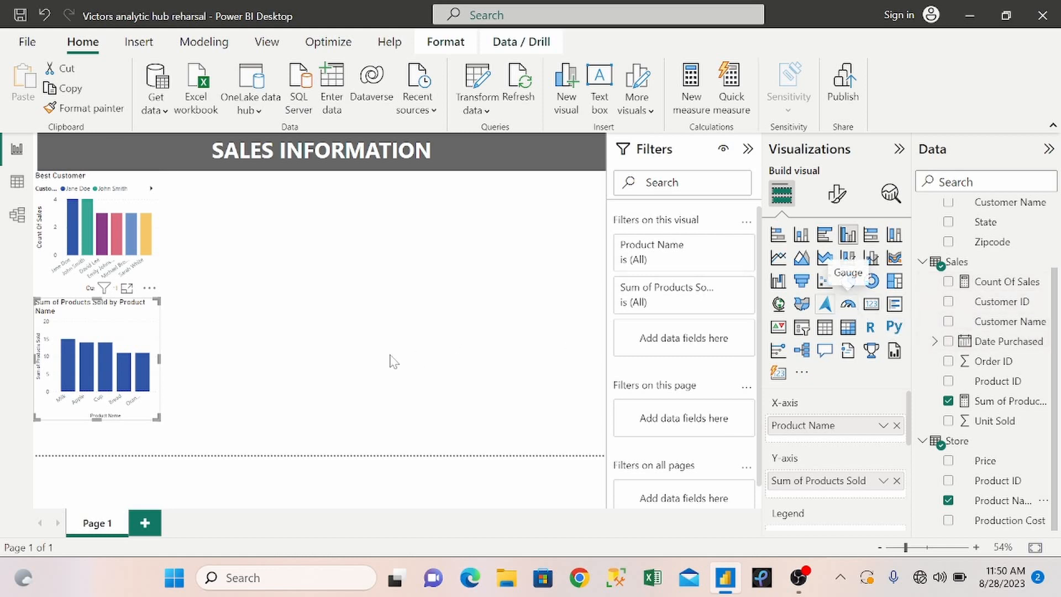
{"action": "left_click_drag", "start_coordinate": [149, 318], "coordinate": [293, 199]}
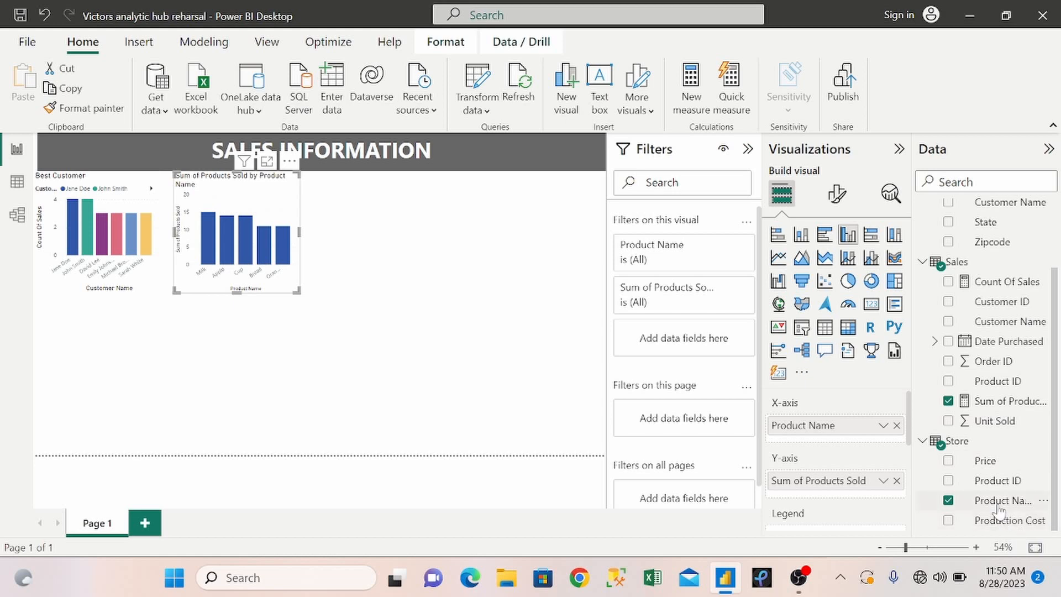
Convert the product sales chart to a clustered bar chart with Product Name as its legend.
{"action": "left_click_drag", "start_coordinate": [1003, 501], "coordinate": [849, 532]}
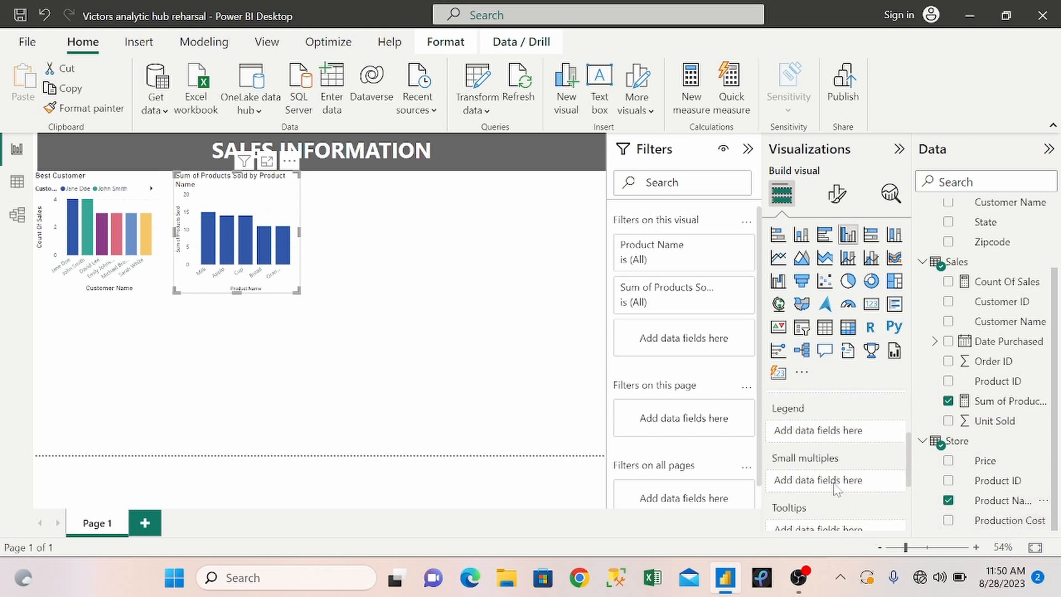
{"action": "left_click_drag", "start_coordinate": [1001, 508], "coordinate": [841, 435]}
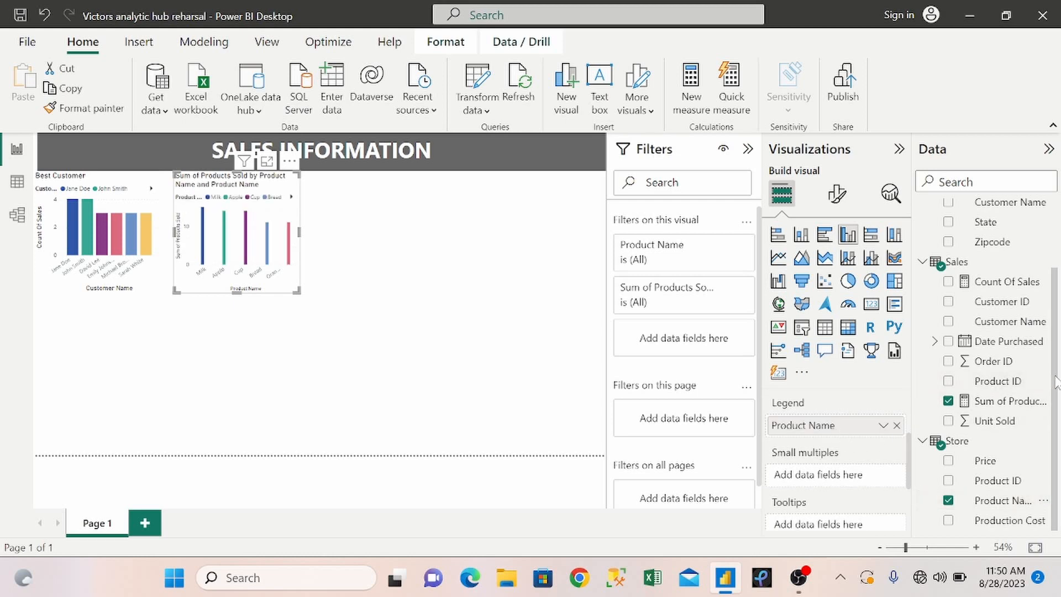
{"action": "scroll", "coordinate": [1055, 259], "scroll_direction": "up", "scroll_amount": 2}
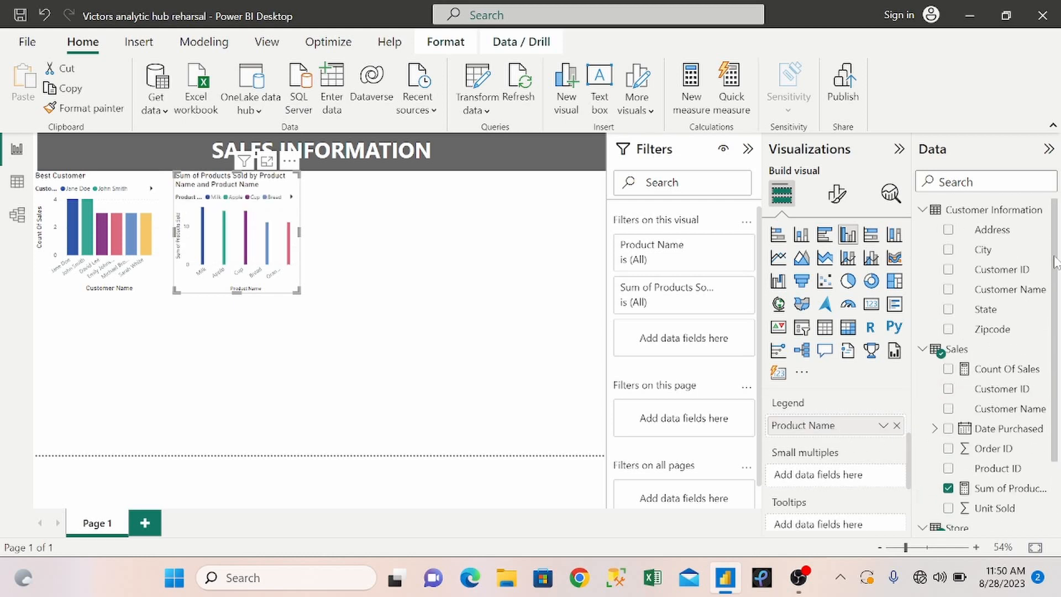
{"action": "left_click", "coordinate": [824, 234]}
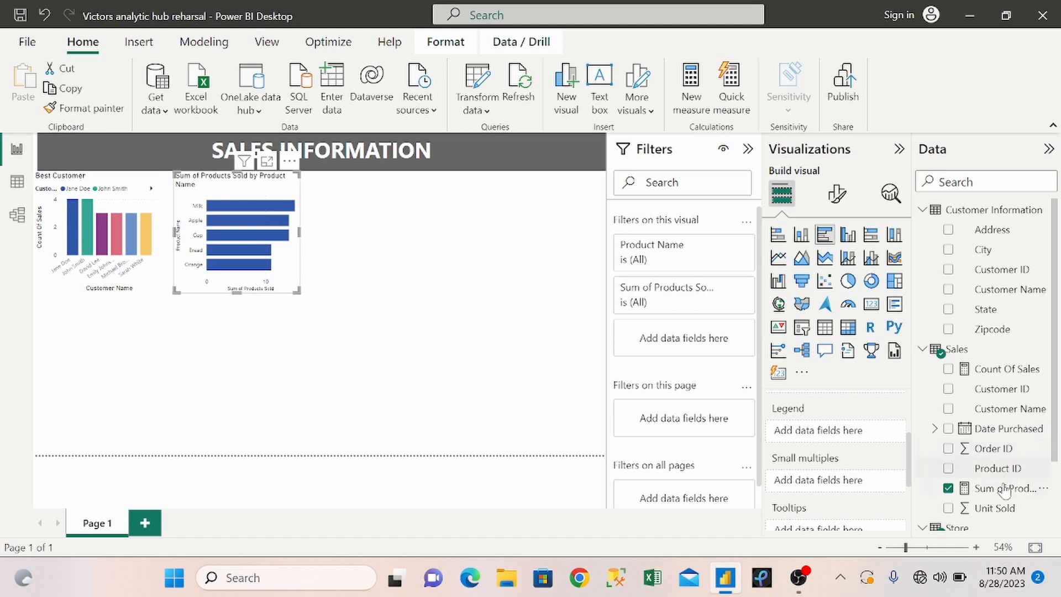
{"action": "left_click_drag", "start_coordinate": [1053, 425], "coordinate": [871, 438]}
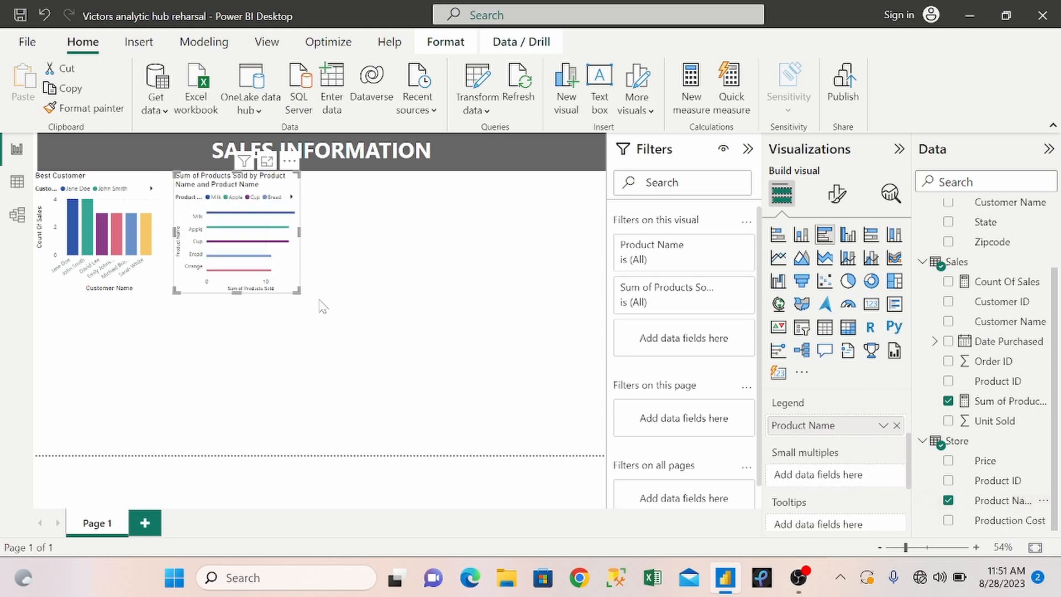
Widen the product bar chart to about twice its width and move it lower on the page.
{"action": "left_click_drag", "start_coordinate": [294, 290], "coordinate": [427, 287]}
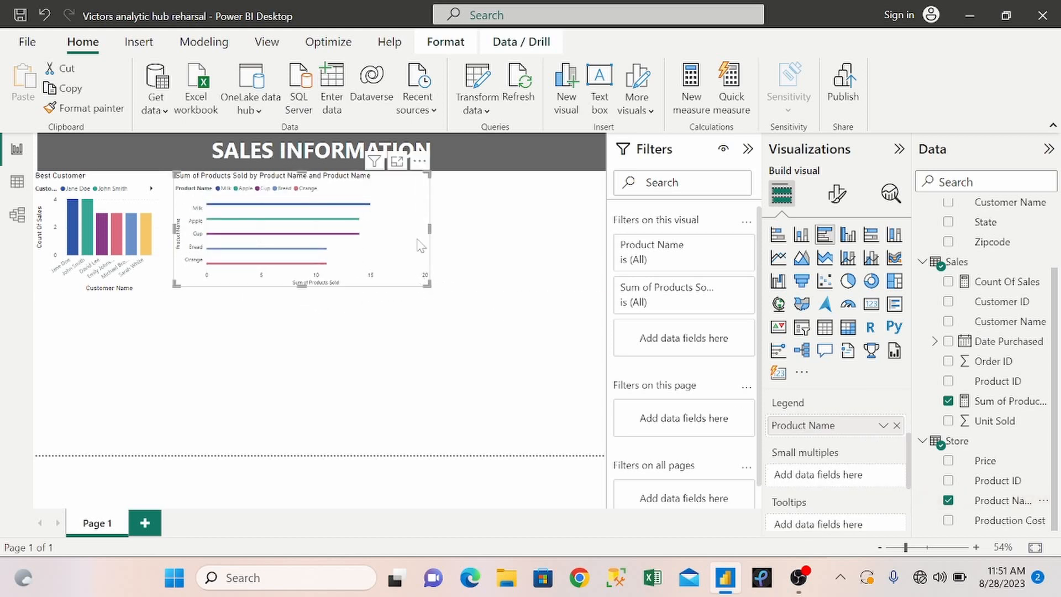
{"action": "left_click_drag", "start_coordinate": [405, 223], "coordinate": [405, 334]}
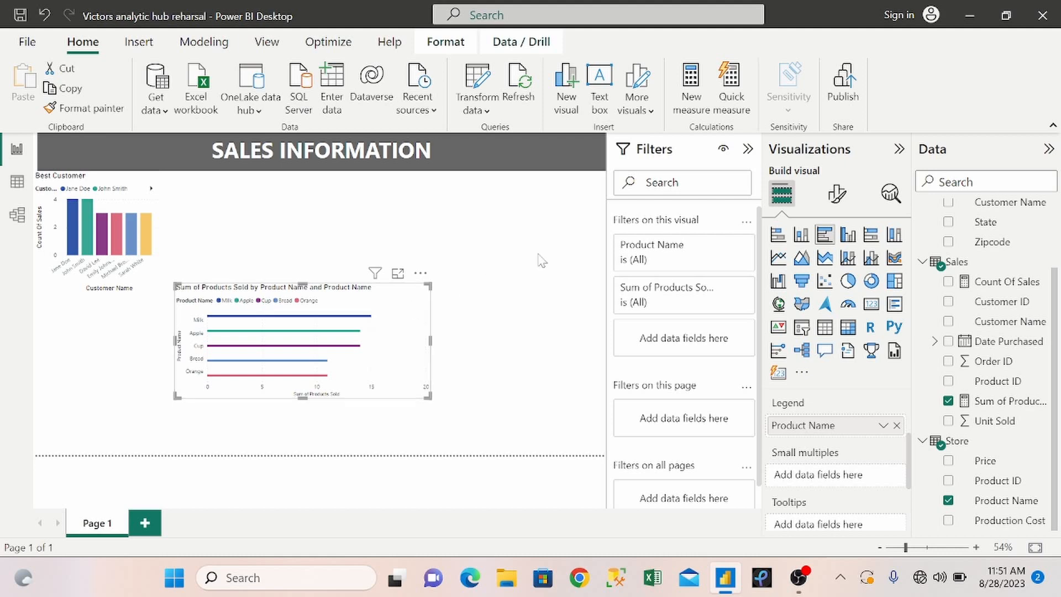
Change the product bar chart's title text to Best Selling Products.
{"action": "left_click", "coordinate": [835, 199]}
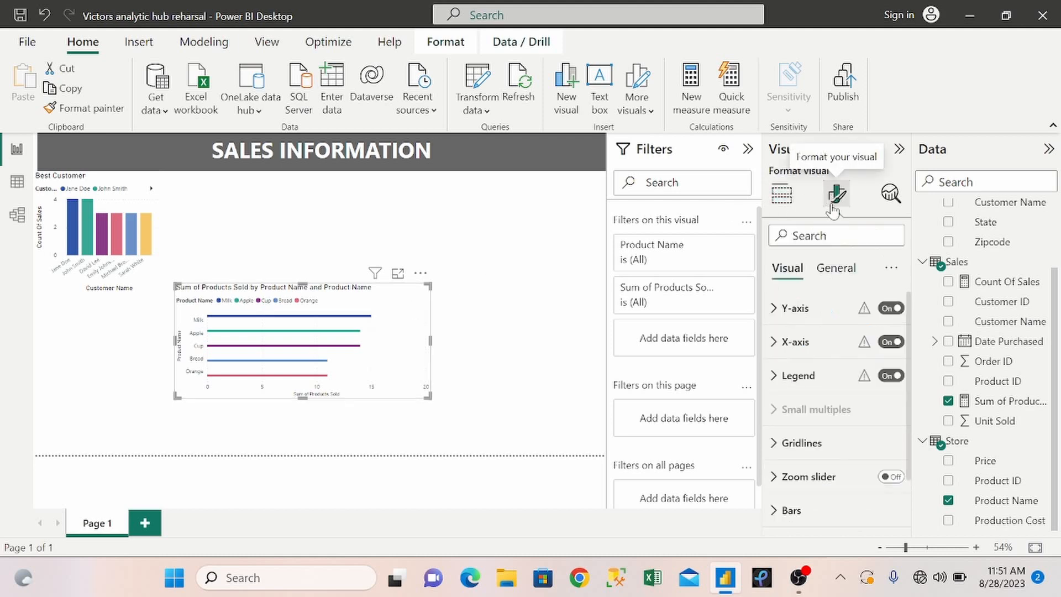
{"action": "left_click", "coordinate": [836, 268]}
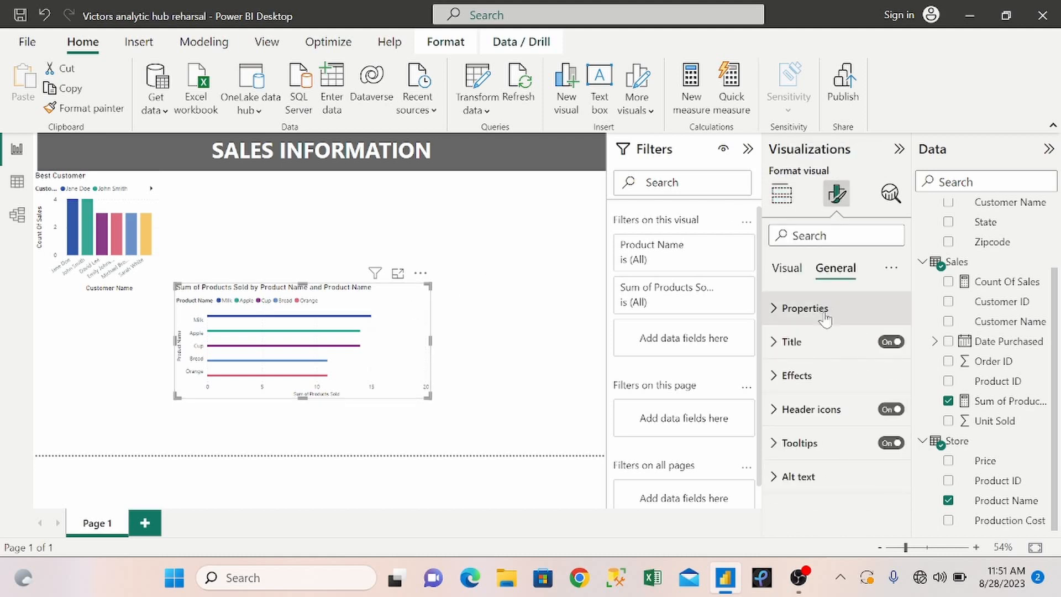
{"action": "left_click", "coordinate": [782, 342]}
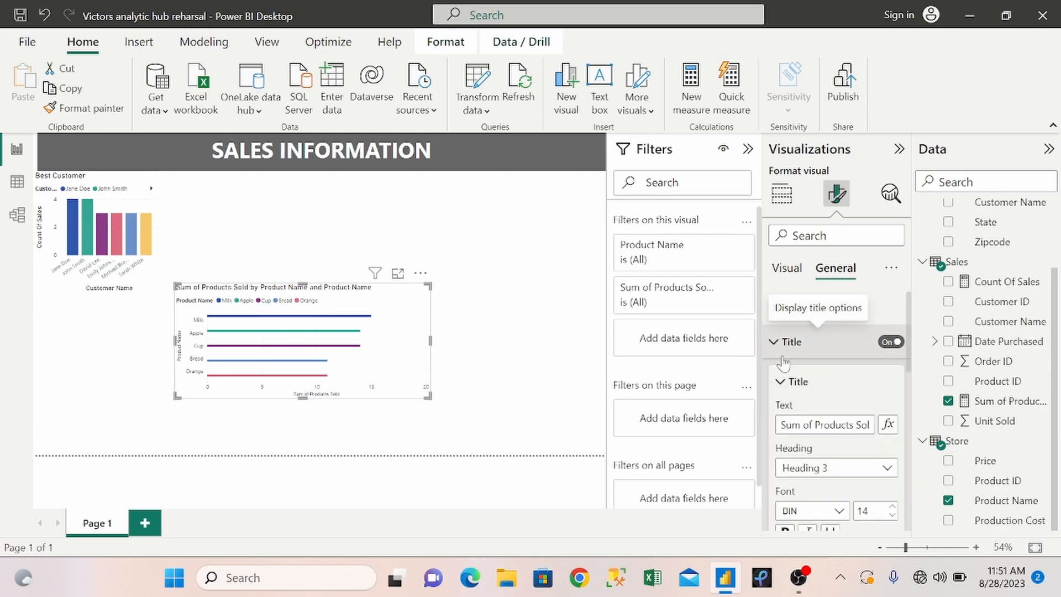
{"action": "triple_click", "coordinate": [812, 424]}
{"action": "key", "text": "BackSpace"}
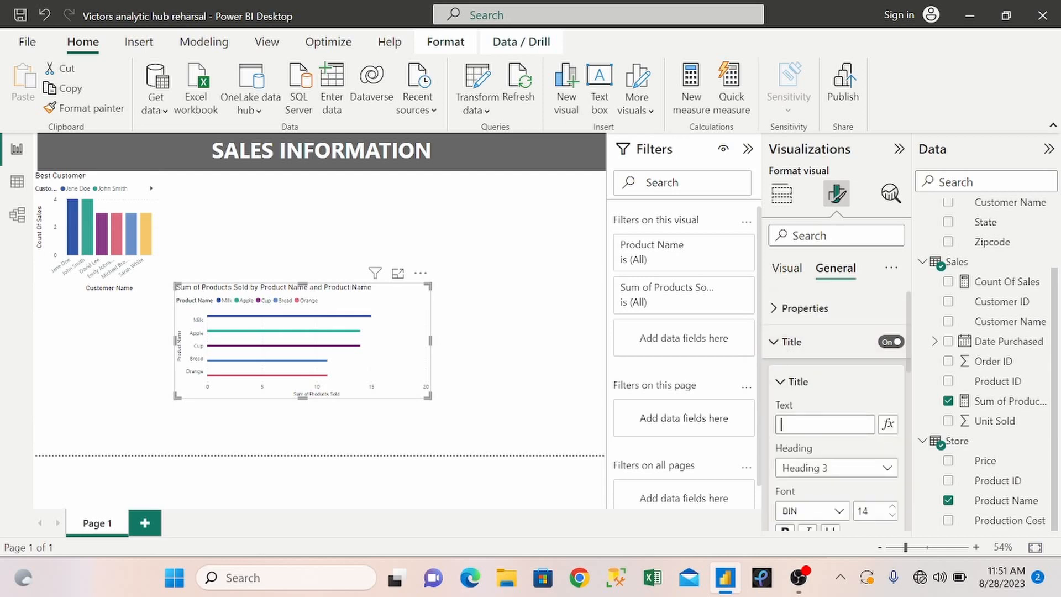
{"action": "key", "text": "BackSpace"}
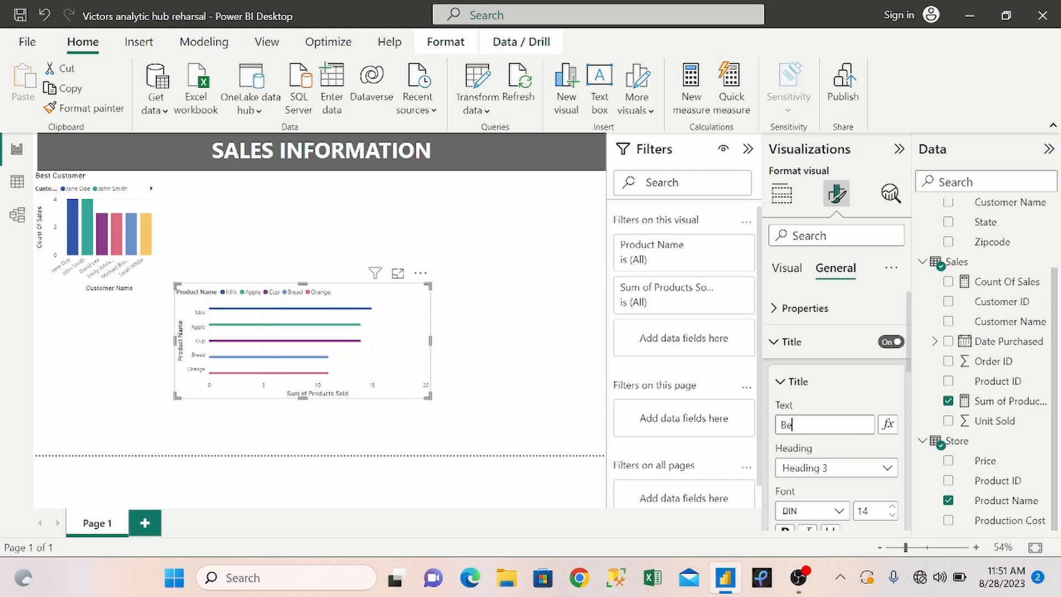
{"action": "type", "text": "Best Selling"}
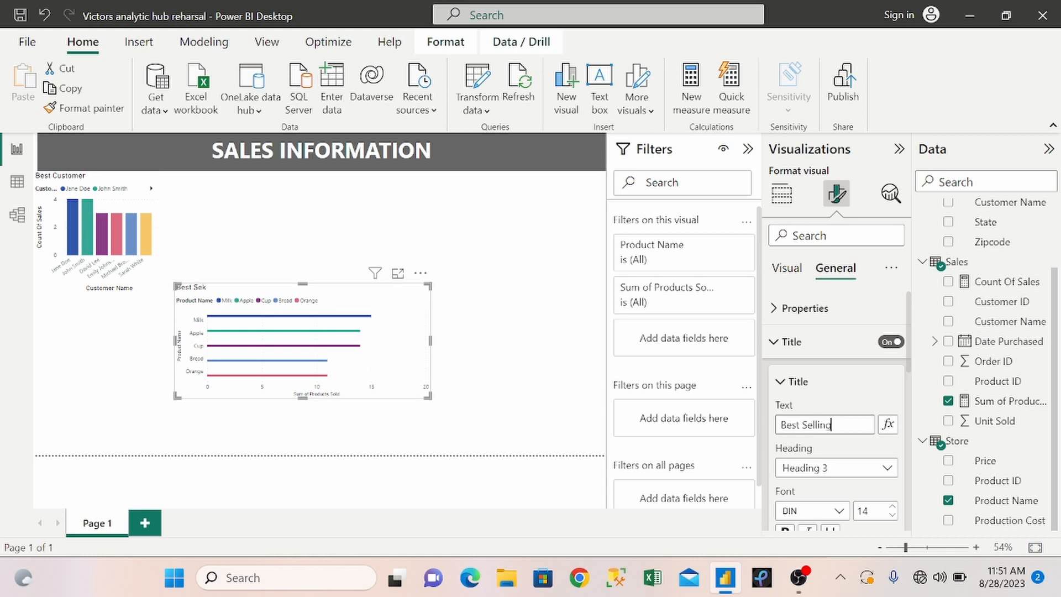
{"action": "type", "text": " Producta"}
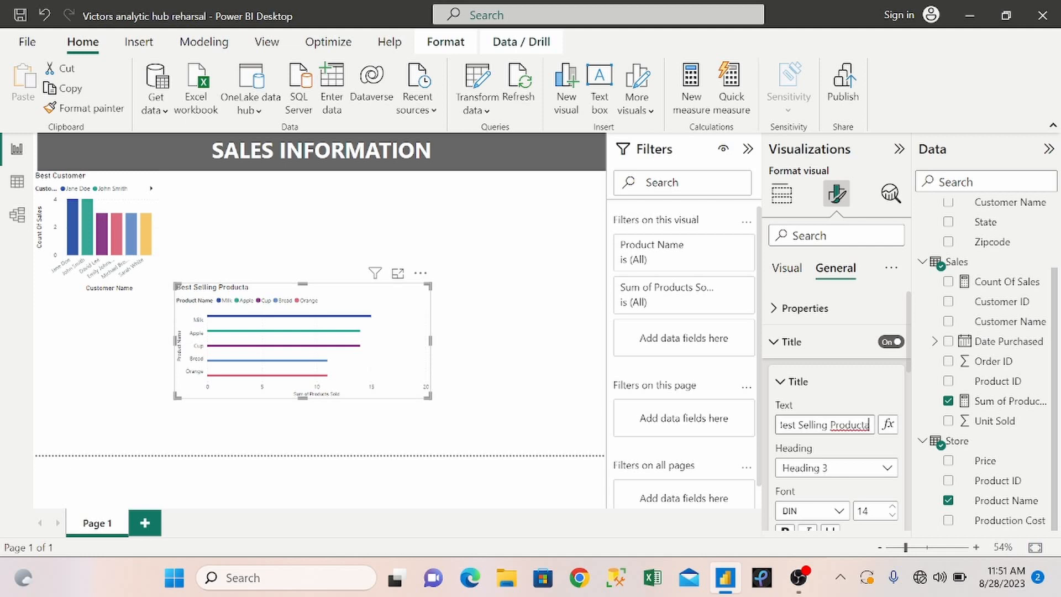
{"action": "key", "text": "BackSpace"}
{"action": "type", "text": "s"}
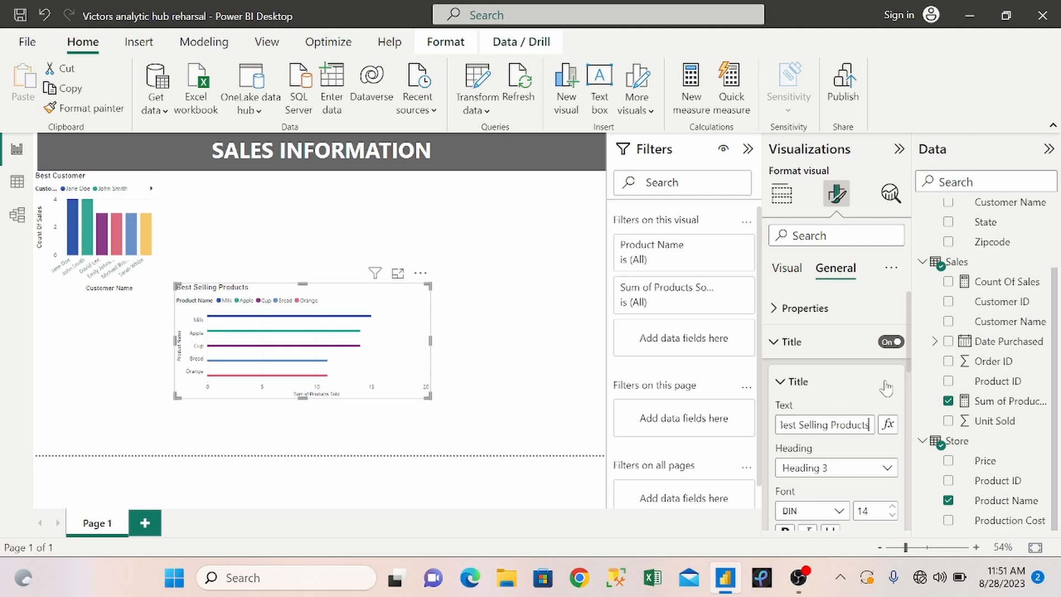
Move the Best Selling Products chart up against the Best Customer chart and narrow it by about a quarter.
{"action": "left_click", "coordinate": [386, 302]}
{"action": "left_click_drag", "start_coordinate": [387, 308], "coordinate": [368, 209]}
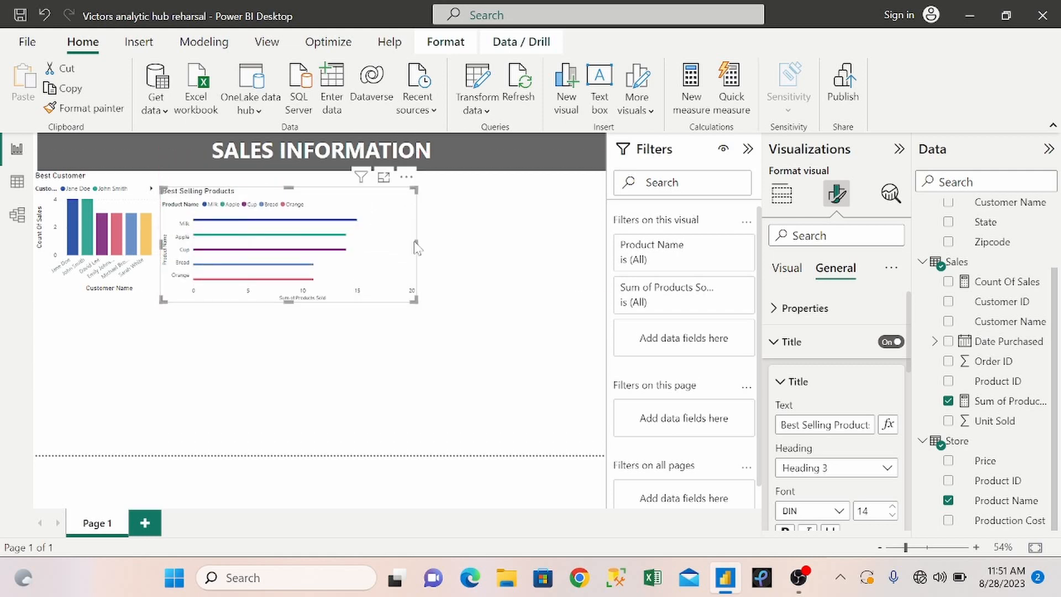
{"action": "left_click_drag", "start_coordinate": [415, 242], "coordinate": [354, 243]}
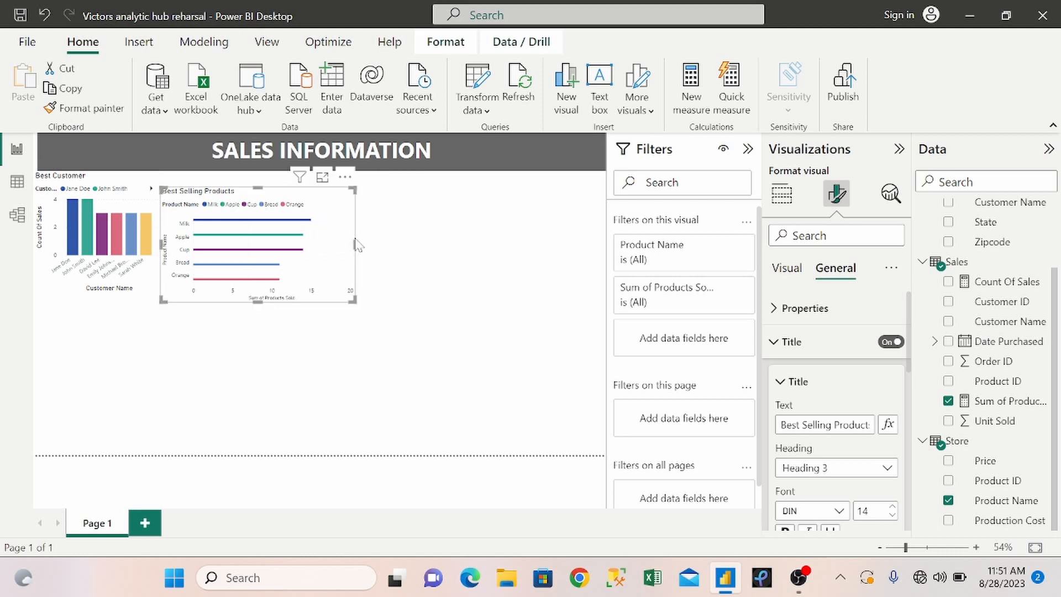
{"action": "left_click", "coordinate": [491, 250]}
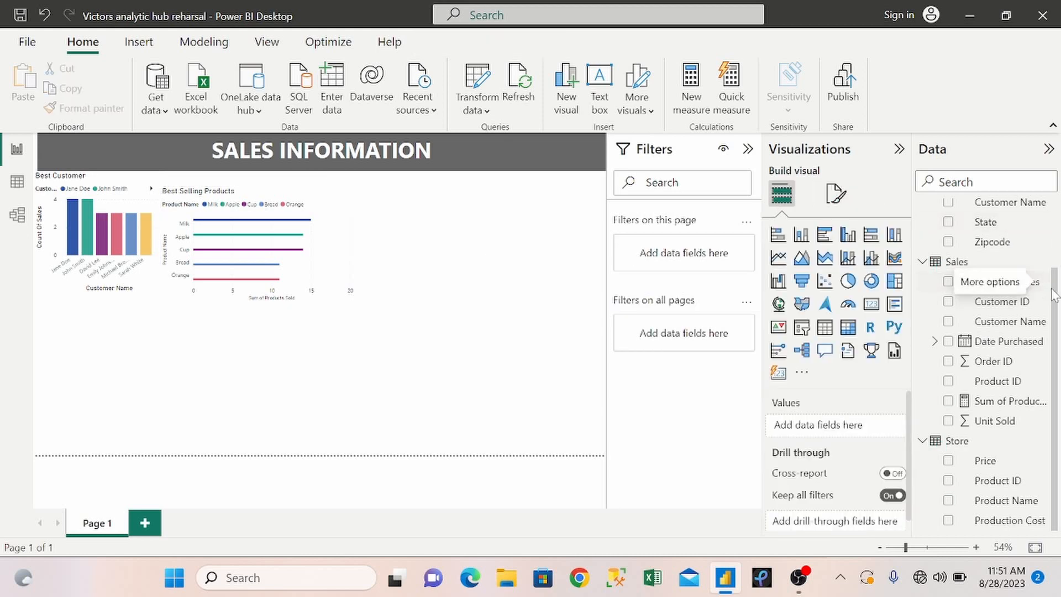
Add a new measure named Count of Customers to the Customer Information table.
{"action": "left_click_drag", "start_coordinate": [1054, 294], "coordinate": [1054, 206]}
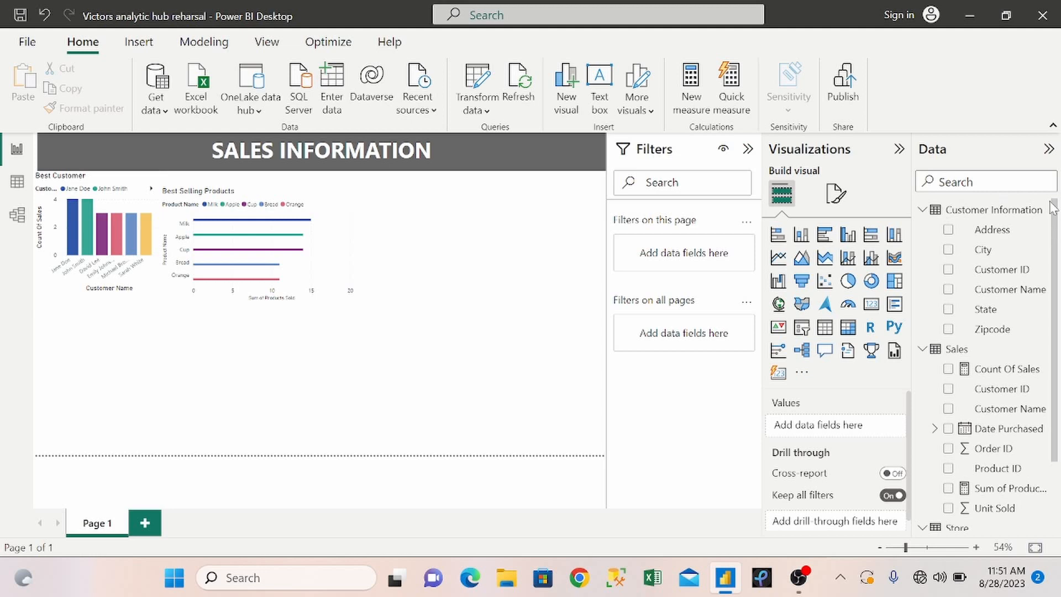
{"action": "right_click", "coordinate": [1007, 217]}
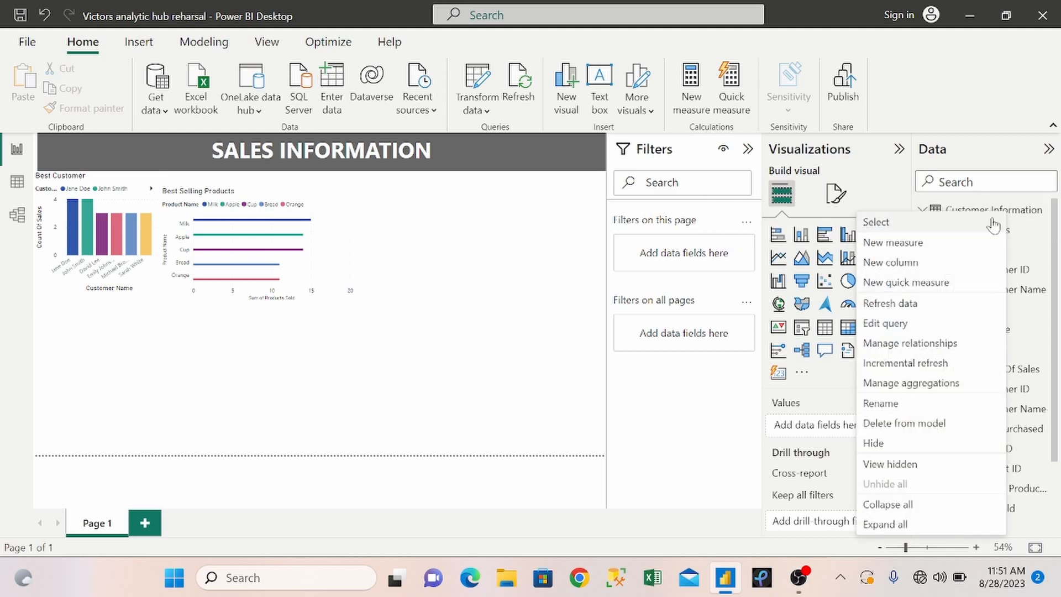
{"action": "left_click", "coordinate": [935, 243]}
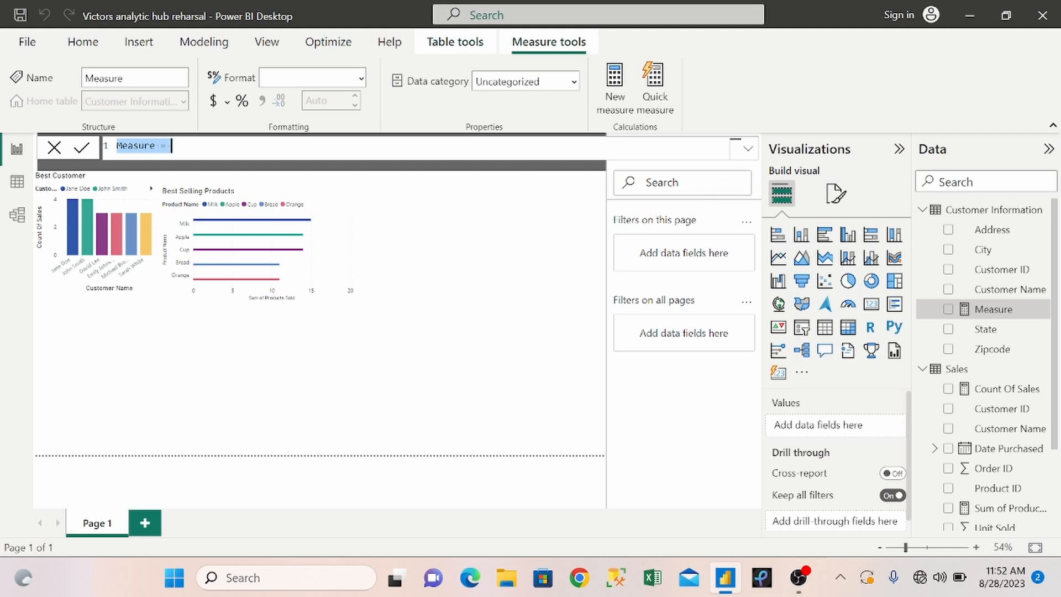
{"action": "left_click", "coordinate": [156, 145]}
{"action": "key", "text": "BackSpace"}
{"action": "key", "text": "BackSpace"}
{"action": "key", "text": "BackSpace"}
{"action": "key", "text": "BackSpace"}
{"action": "key", "text": "BackSpace"}
{"action": "key", "text": "BackSpace"}
{"action": "key", "text": "BackSpace"}
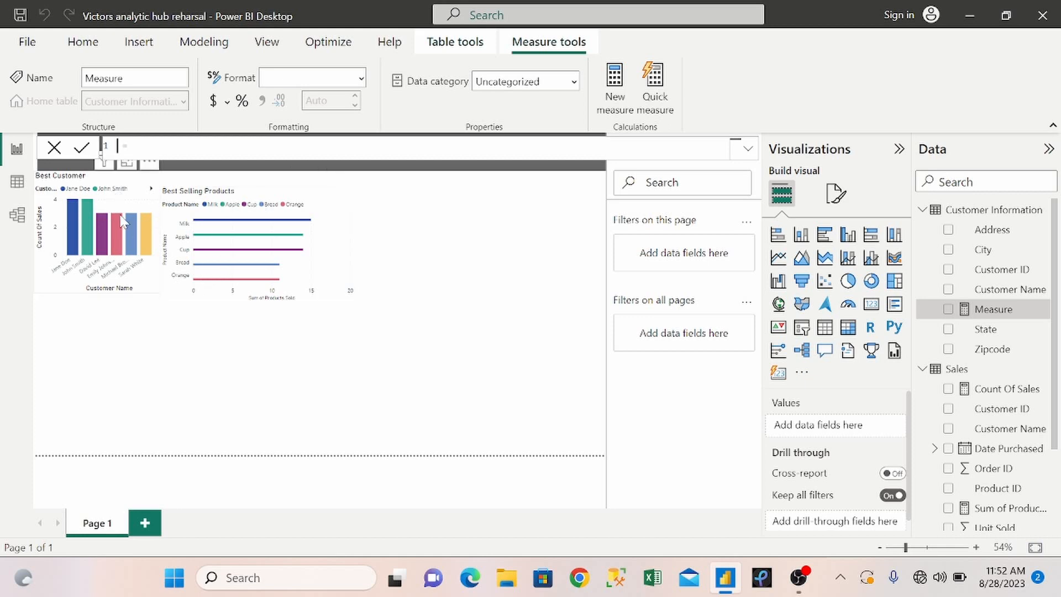
{"action": "mouse_move", "coordinate": [121, 216]}
{"action": "type", "text": "C "}
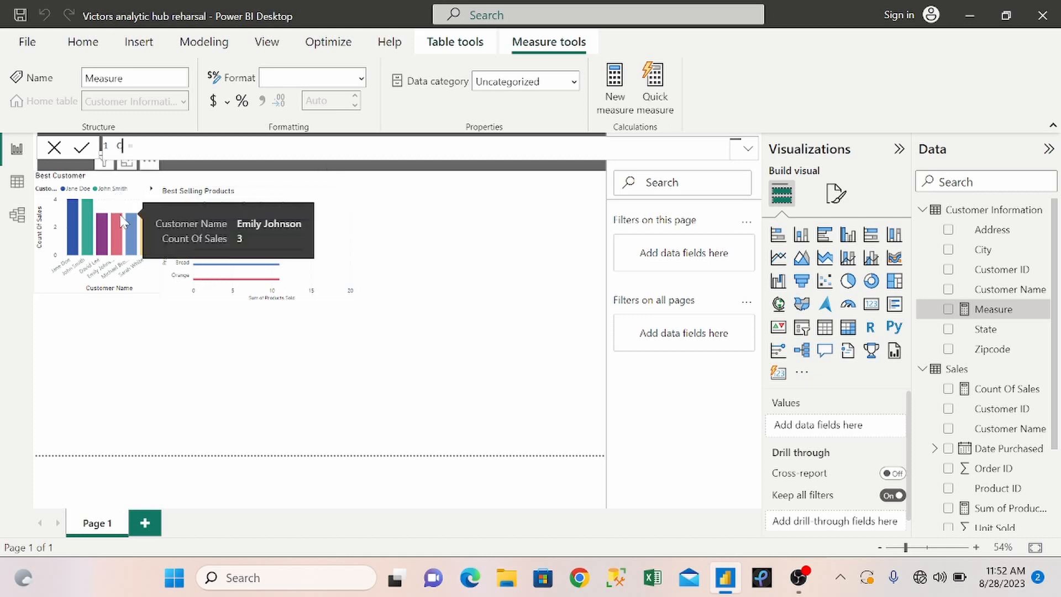
{"action": "type", "text": "ount of Customers "}
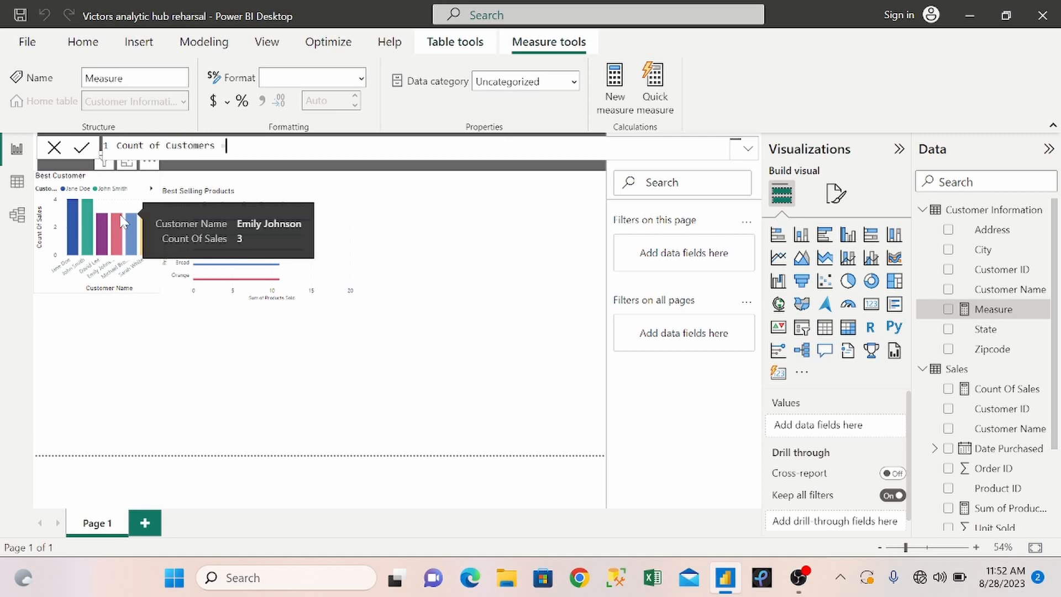
{"action": "type", "text": "= COUNT("}
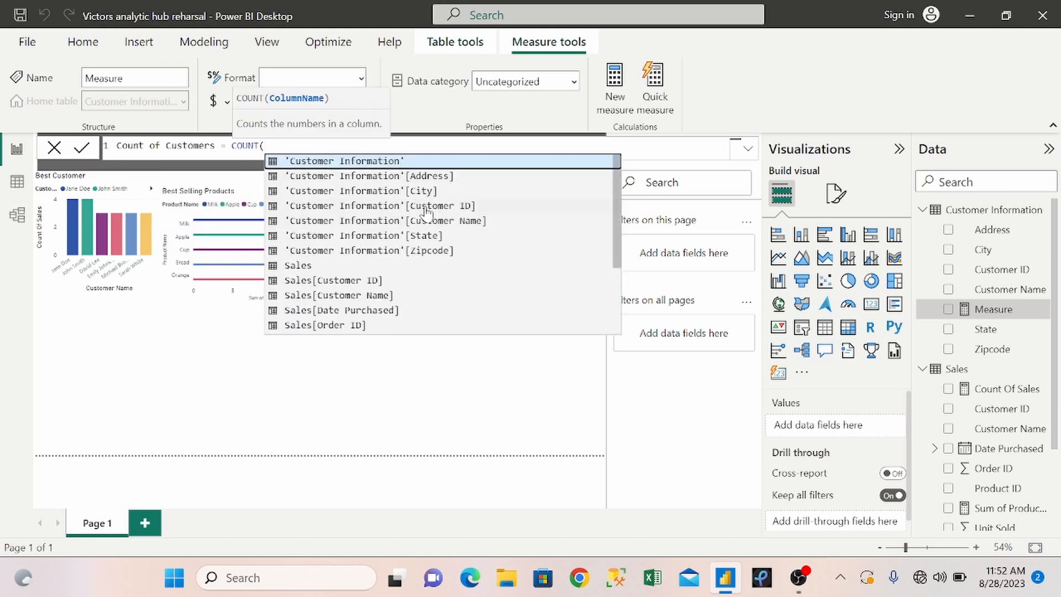
Define the Count of Customers measure as COUNT('Customer Information'[Customer ID]) and commit it.
{"action": "left_click", "coordinate": [428, 207]}
{"action": "type", "text": ")"}
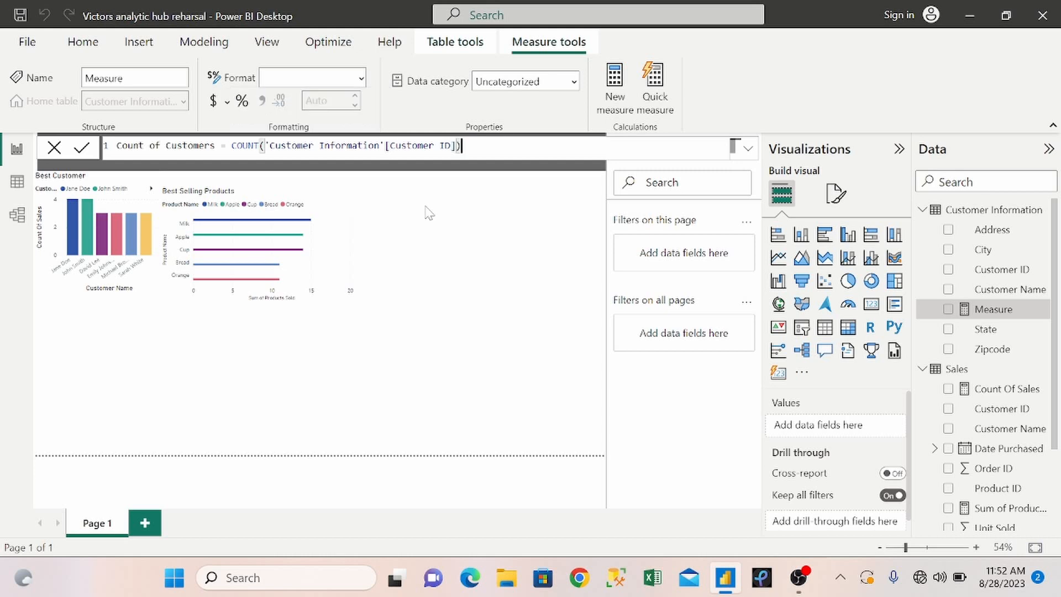
{"action": "key", "text": "Return"}
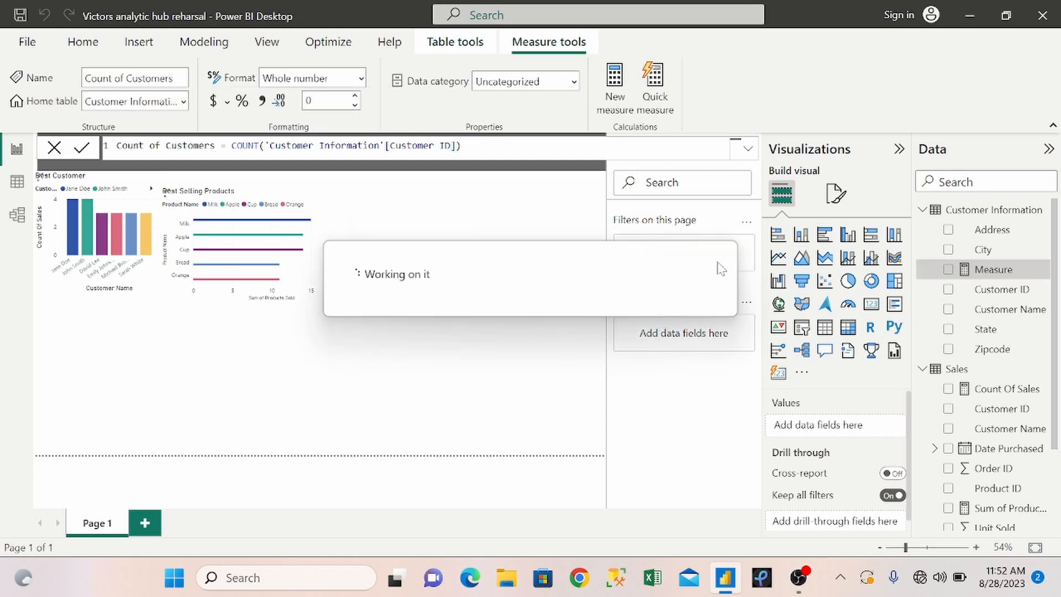
Show Count of Customers as a card visual placed just below the banner at the right edge of the page.
{"action": "left_click", "coordinate": [948, 270]}
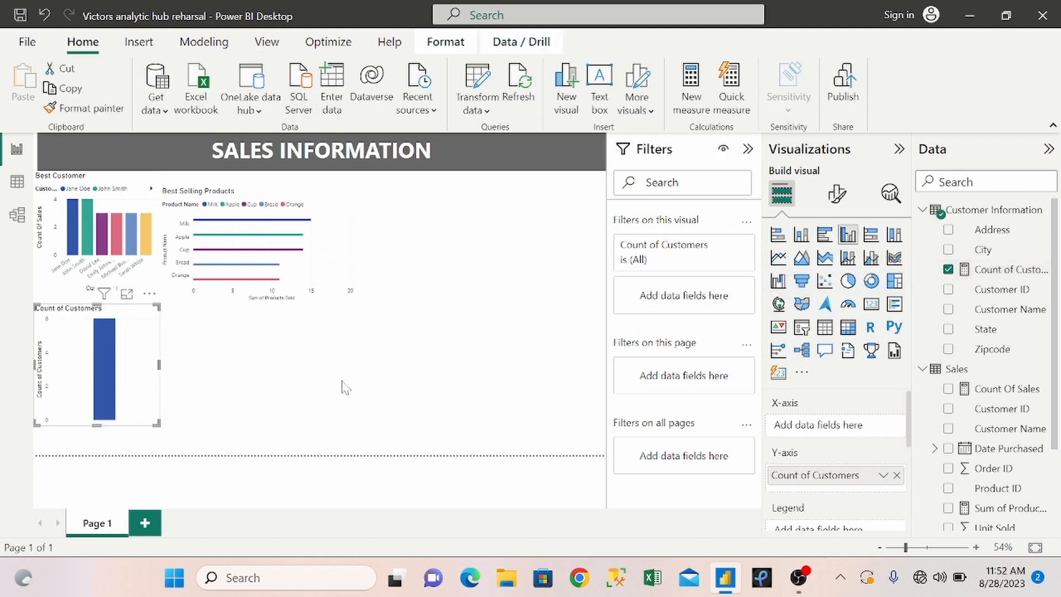
{"action": "left_click_drag", "start_coordinate": [135, 374], "coordinate": [533, 268]}
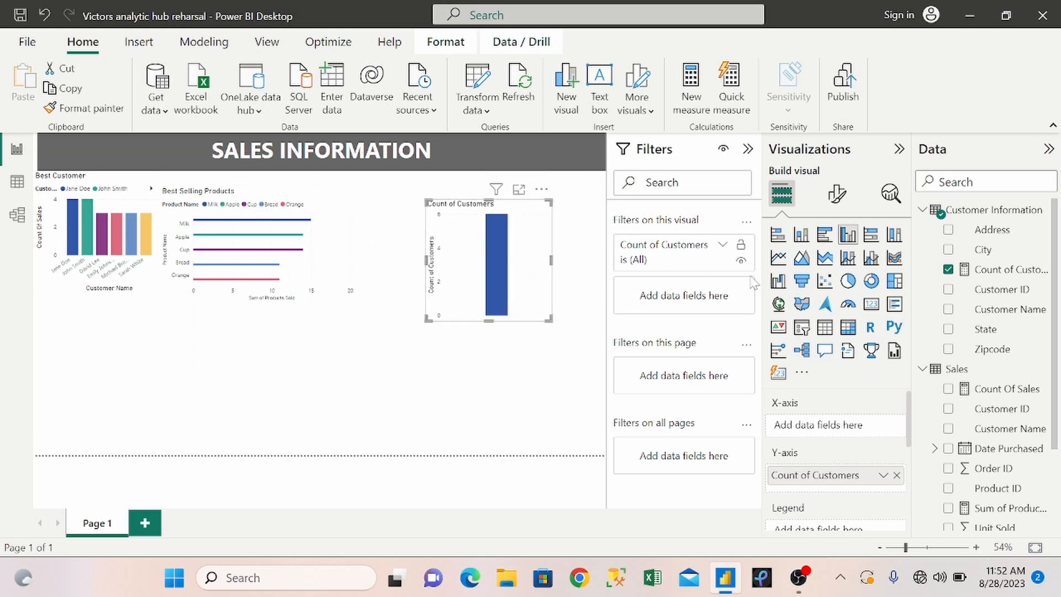
{"action": "left_click", "coordinate": [871, 304]}
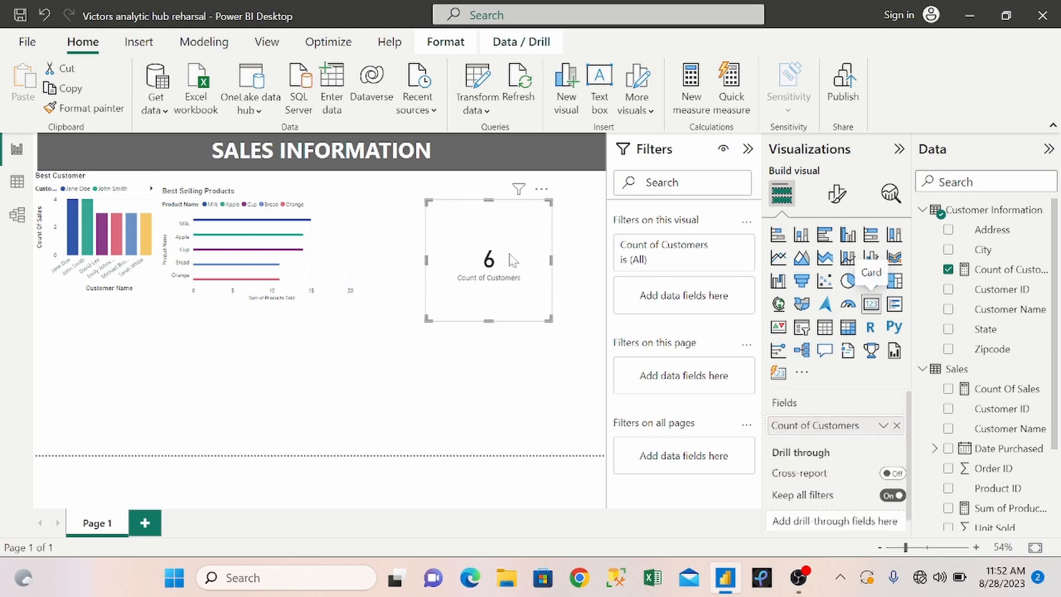
{"action": "left_click_drag", "start_coordinate": [504, 217], "coordinate": [558, 198]}
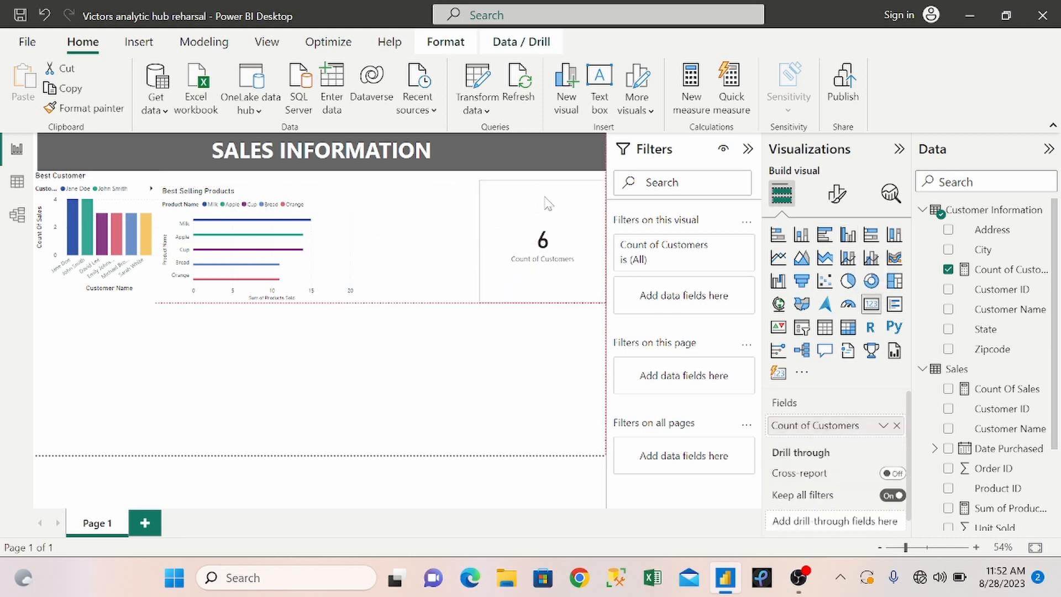
{"action": "left_click", "coordinate": [332, 366]}
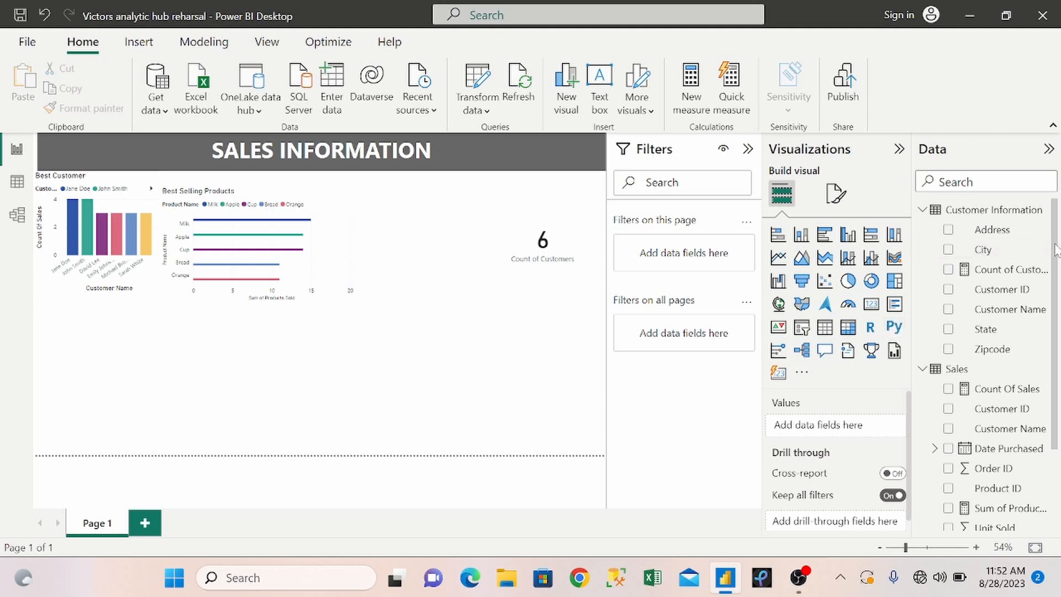
Add a new measure named Profit to the Store table.
{"action": "left_click_drag", "start_coordinate": [1056, 249], "coordinate": [1057, 357]}
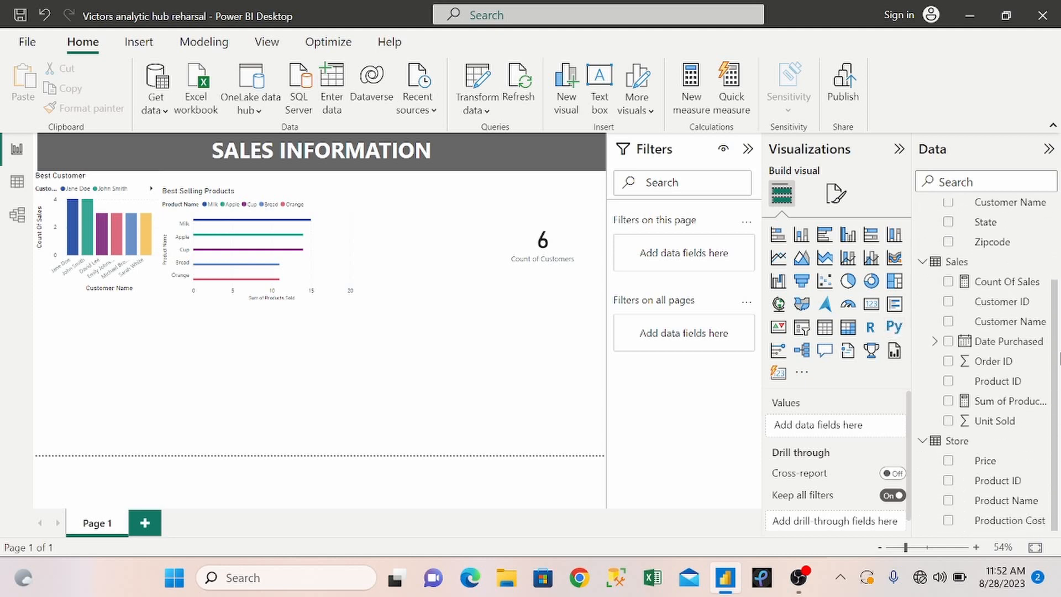
{"action": "right_click", "coordinate": [981, 448]}
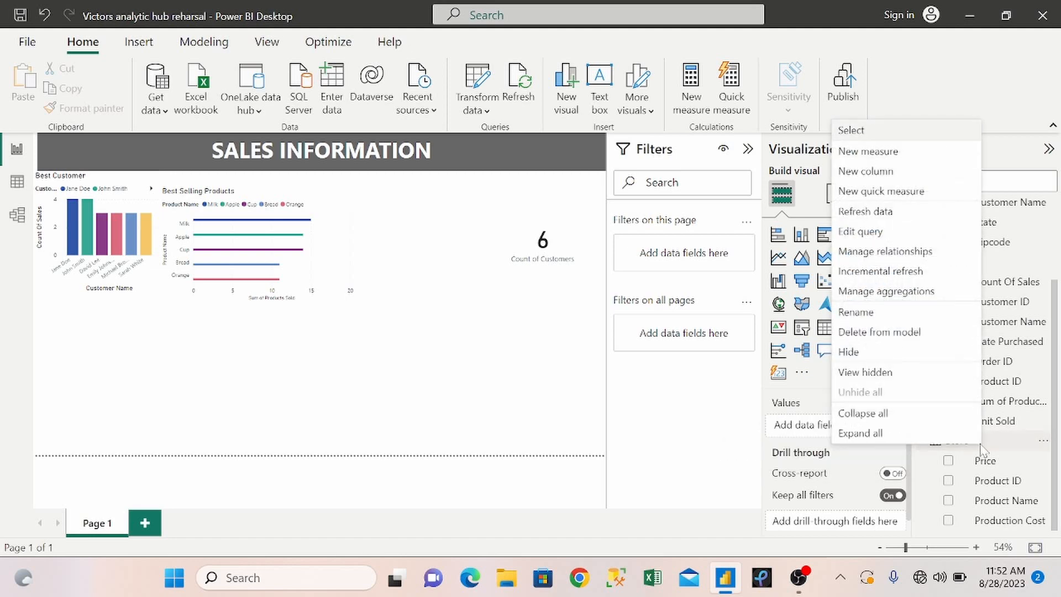
{"action": "left_click", "coordinate": [911, 155]}
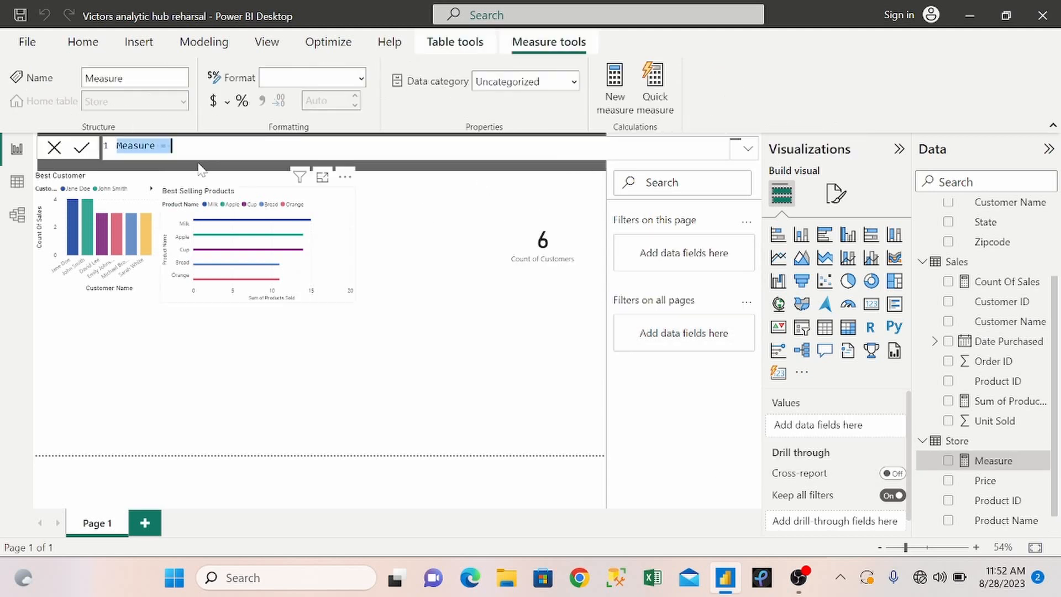
{"action": "left_click", "coordinate": [156, 146]}
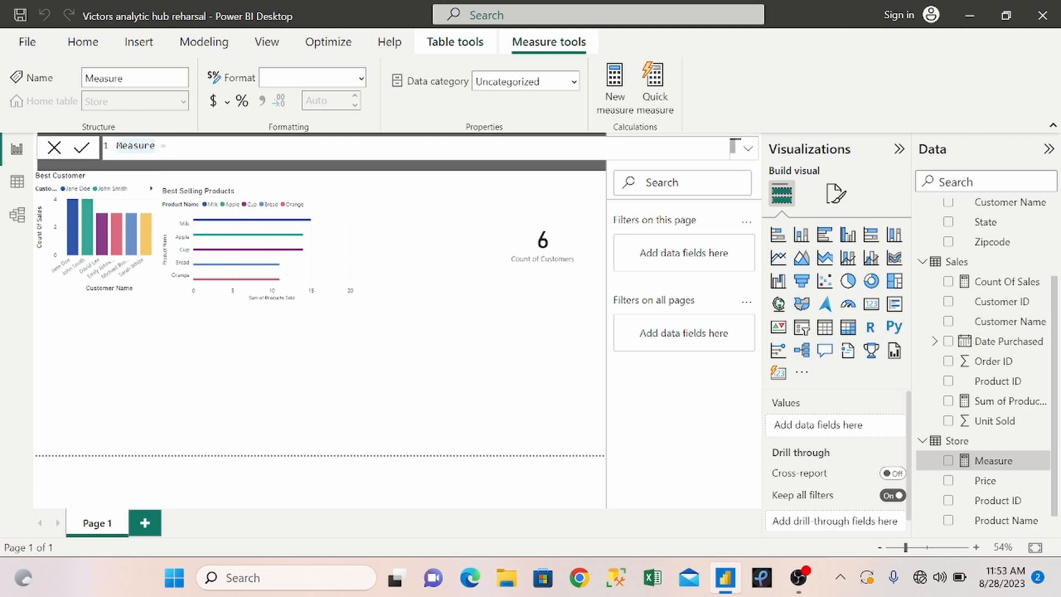
{"action": "key", "text": "BackSpace"}
{"action": "key", "text": "BackSpace"}
{"action": "key", "text": "BackSpace"}
{"action": "key", "text": "BackSpace"}
{"action": "key", "text": "BackSpace"}
{"action": "key", "text": "BackSpace"}
{"action": "key", "text": "BackSpace"}
{"action": "type", "text": "Profitsum"}
Begin the Profit formula with the sum of the Store table's prices, SUM(Store[Price]).
{"action": "key", "text": "Tab"}
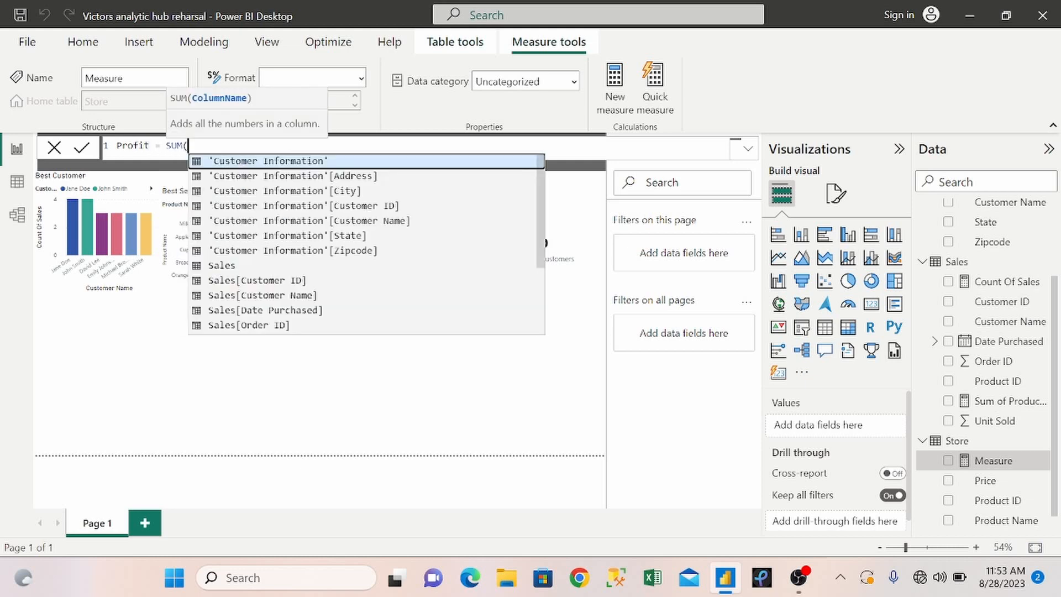
{"action": "left_click_drag", "start_coordinate": [542, 175], "coordinate": [542, 272]}
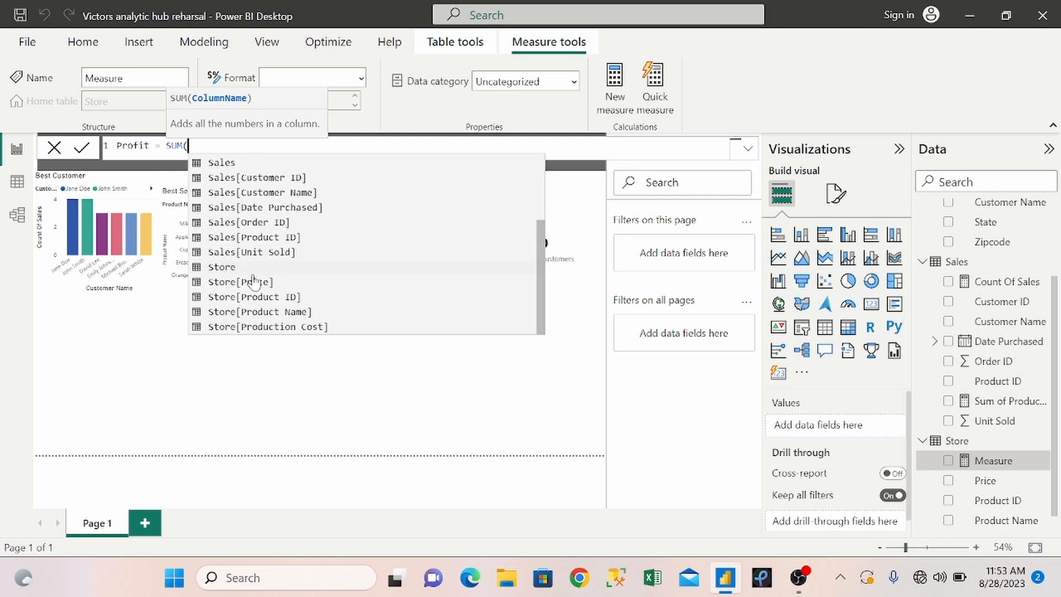
{"action": "type", "text": "pri"}
{"action": "key", "text": "Tab"}
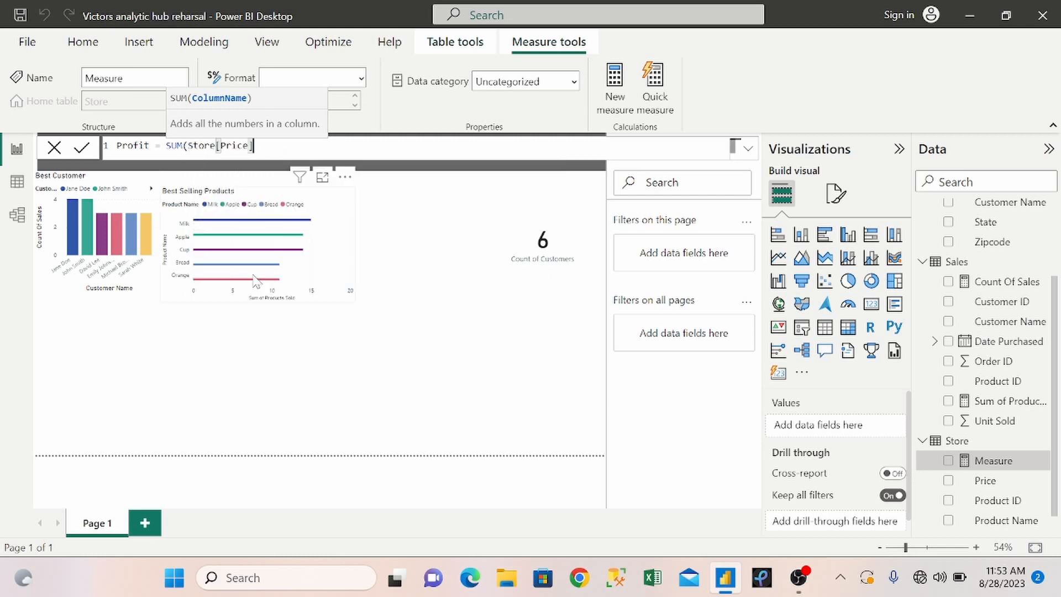
{"action": "type", "text": ") "}
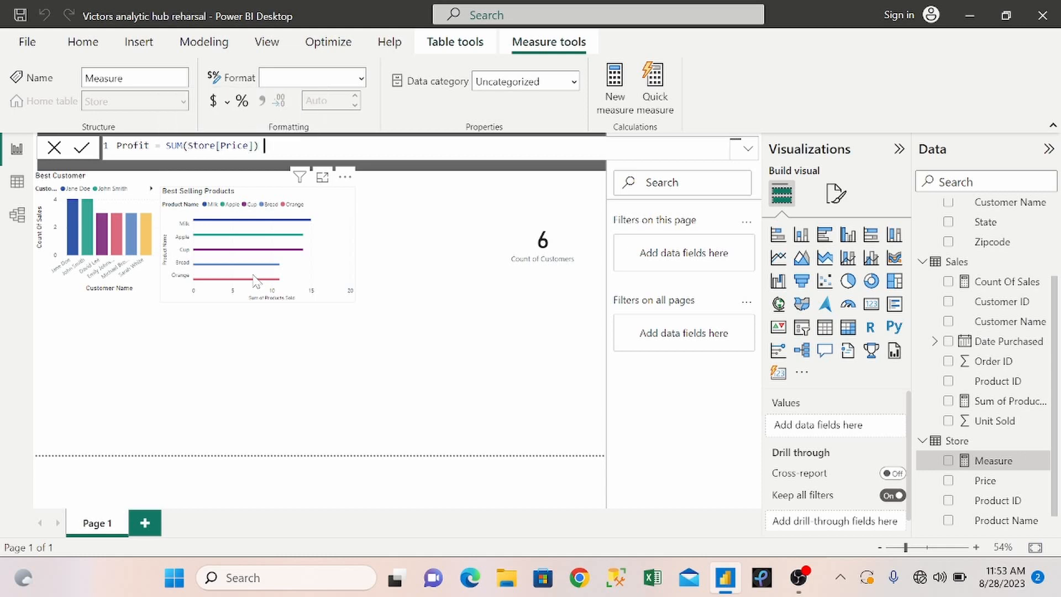
{"action": "type", "text": "- sum"}
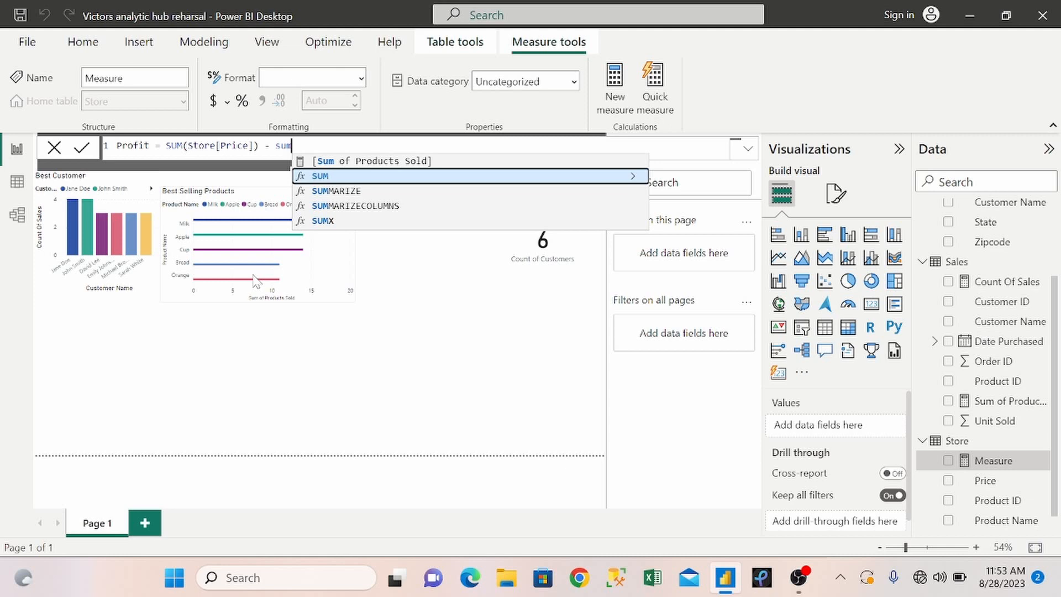
Subtract the total production cost, SUM(Store[Production Cost]), in the Profit formula.
{"action": "key", "text": "Tab"}
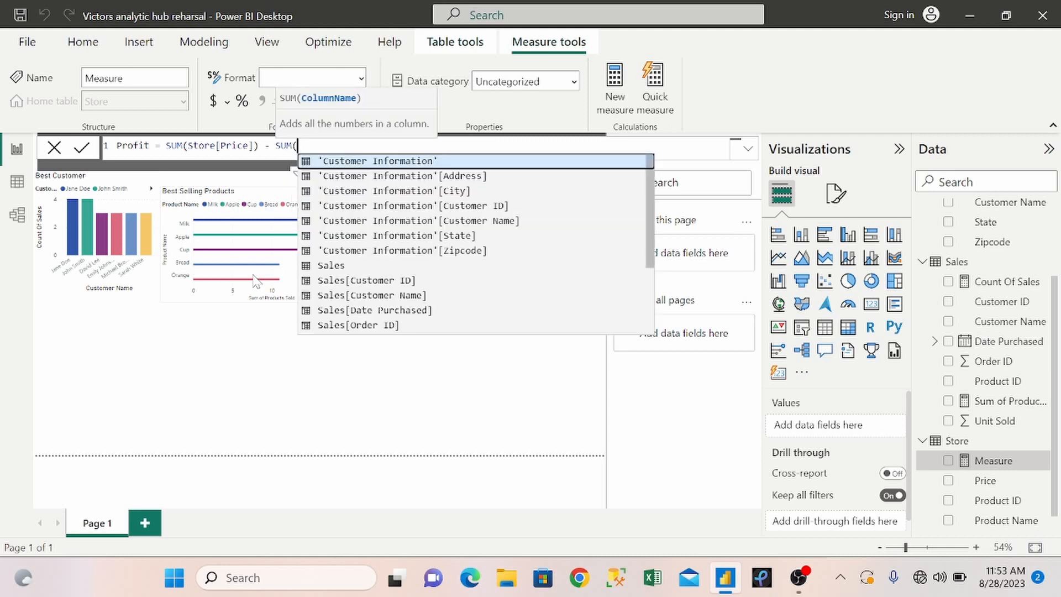
{"action": "type", "text": "pro"}
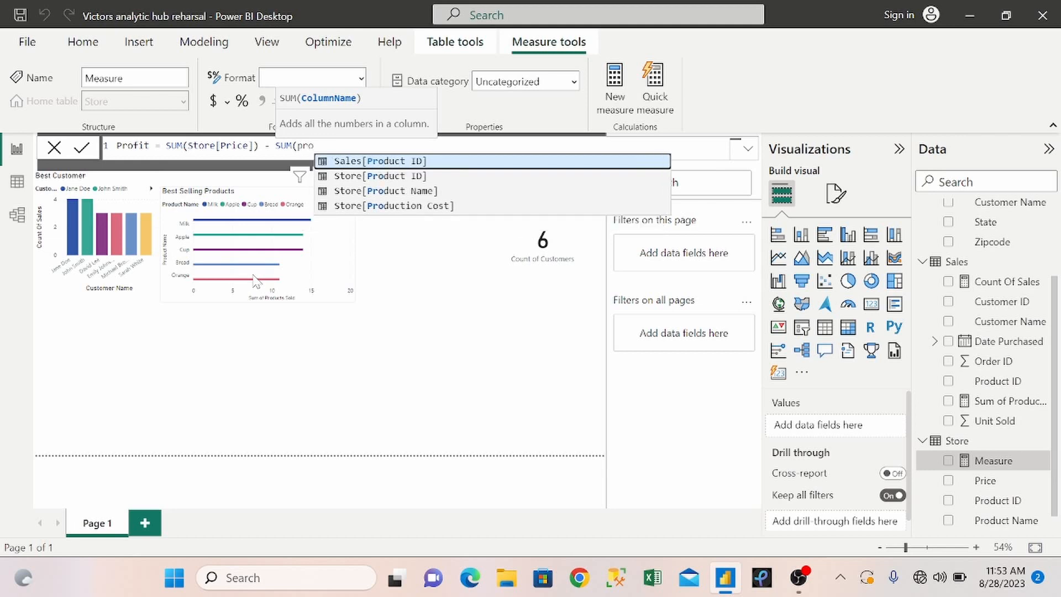
{"action": "key", "text": "Down"}
{"action": "key", "text": "Down"}
{"action": "key", "text": "Down"}
{"action": "key", "text": "Tab"}
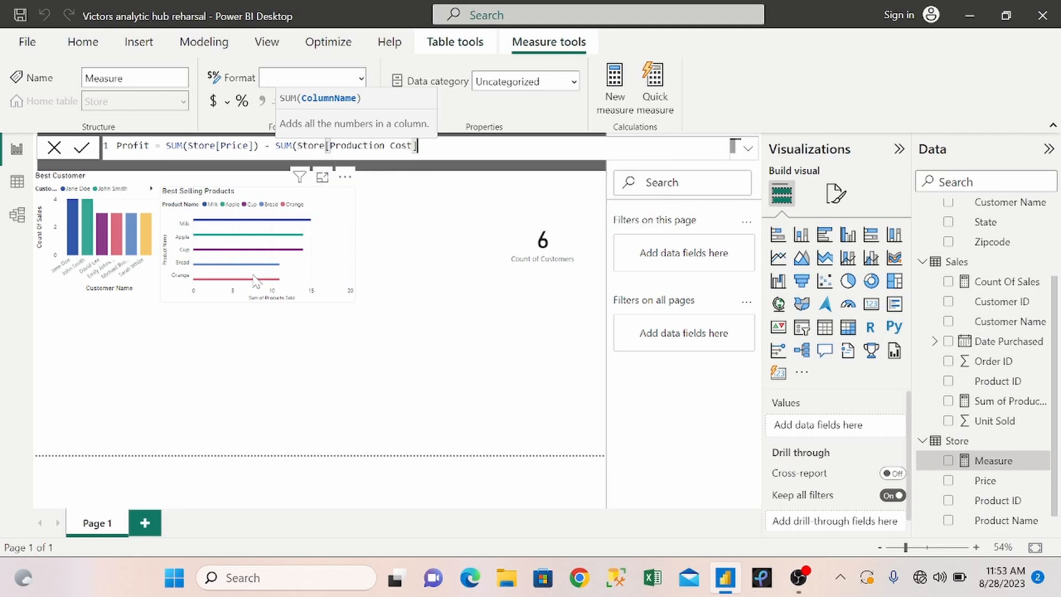
{"action": "type", "text": ")"}
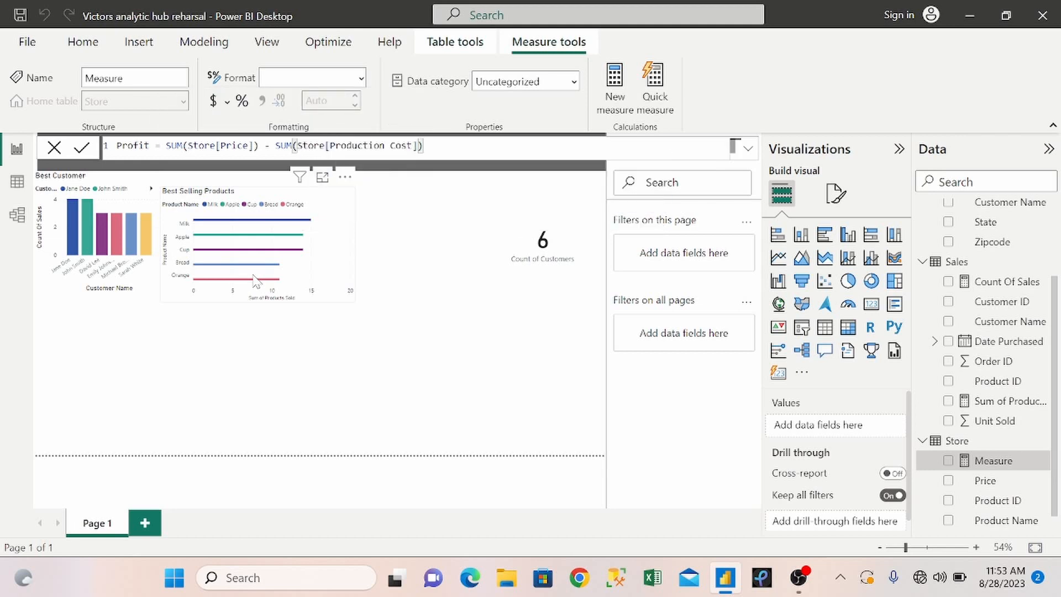
{"action": "type", "text": ")"}
Enclose the price-minus-cost difference in parentheses, multiply it by SUM(Sales[Unit Sold]), and commit the Profit measure.
{"action": "left_click", "coordinate": [165, 146]}
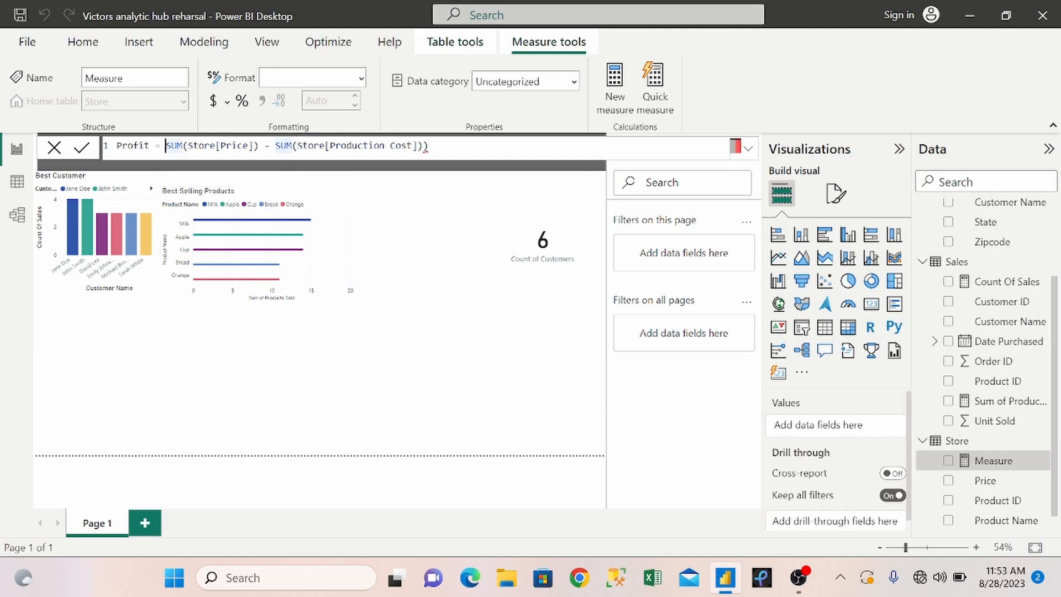
{"action": "type", "text": "("}
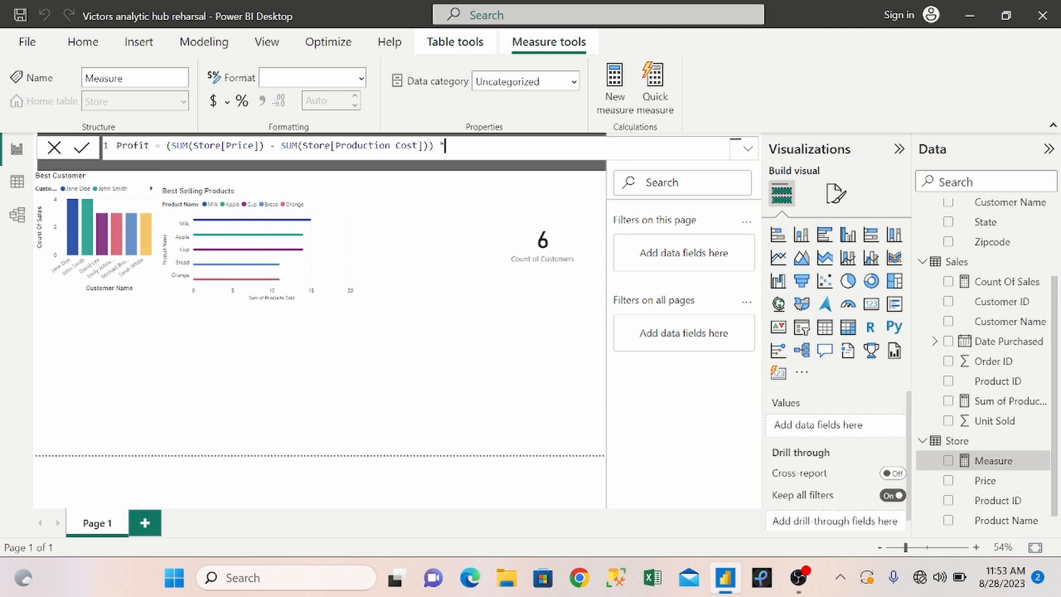
{"action": "type", "text": " *SUM("}
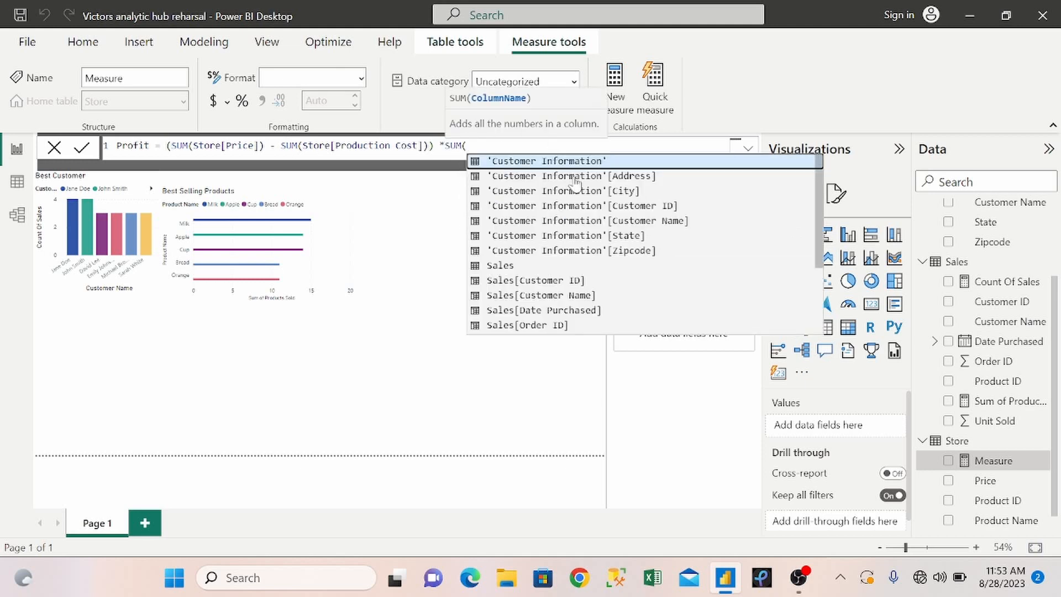
{"action": "type", "text": "uni"}
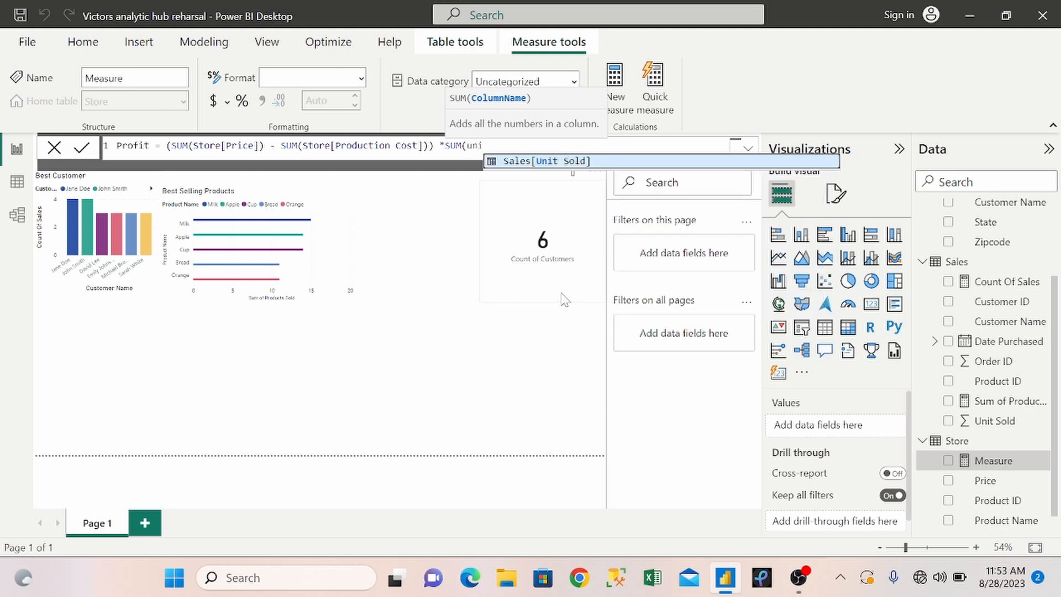
{"action": "key", "text": "Tab"}
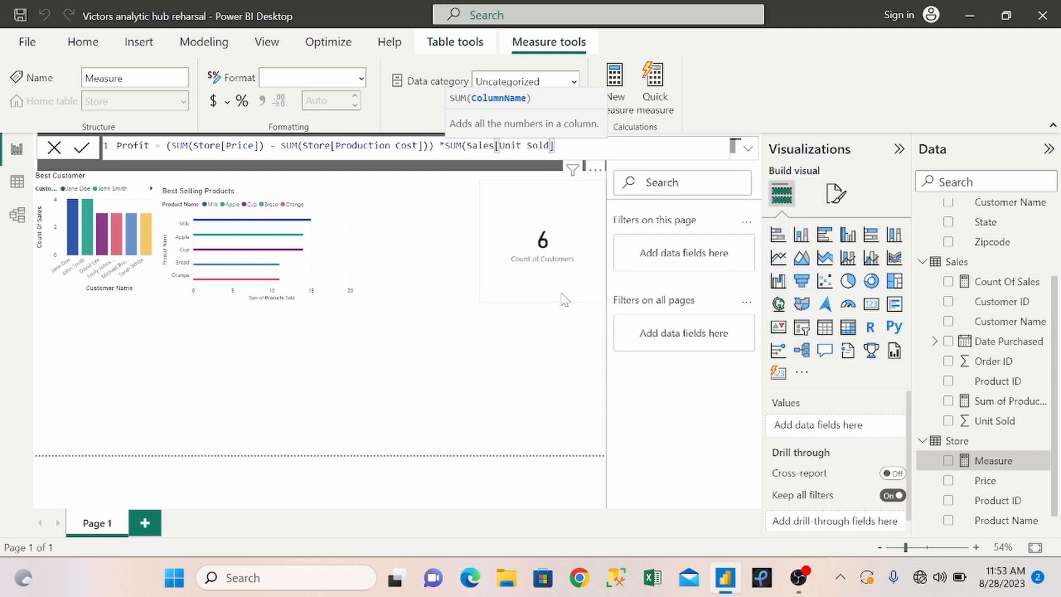
{"action": "type", "text": ")"}
{"action": "key", "text": "Return"}
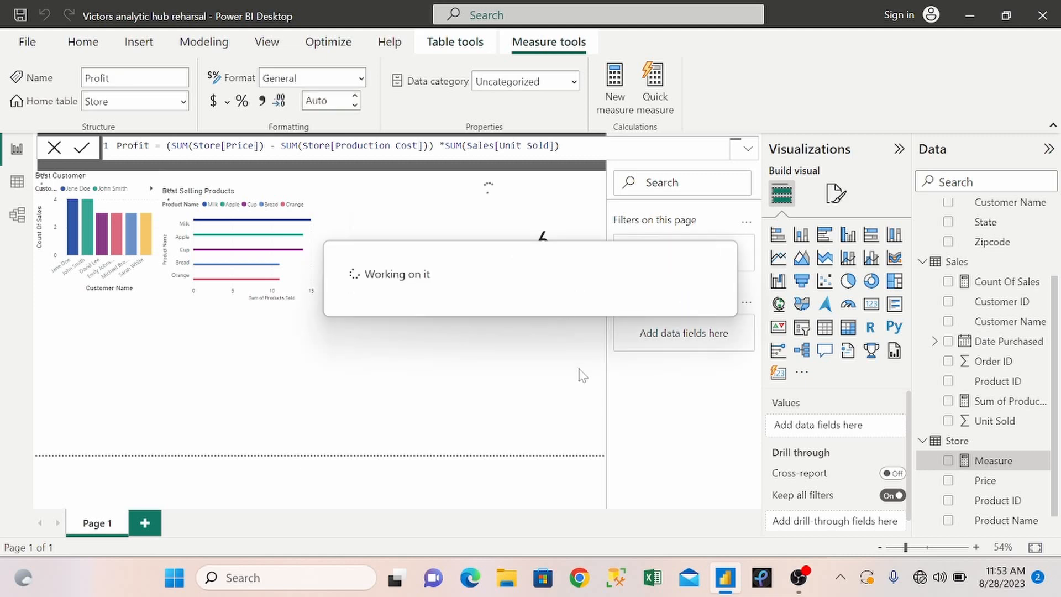
{"action": "left_click", "coordinate": [482, 398]}
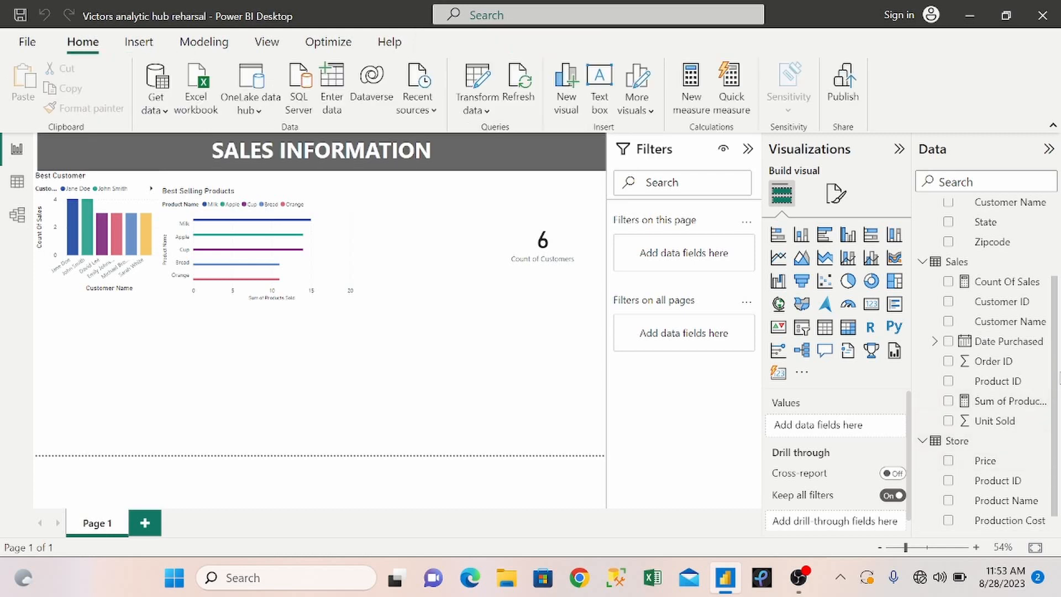
{"action": "scroll", "coordinate": [1055, 418], "scroll_direction": "down", "scroll_amount": 1}
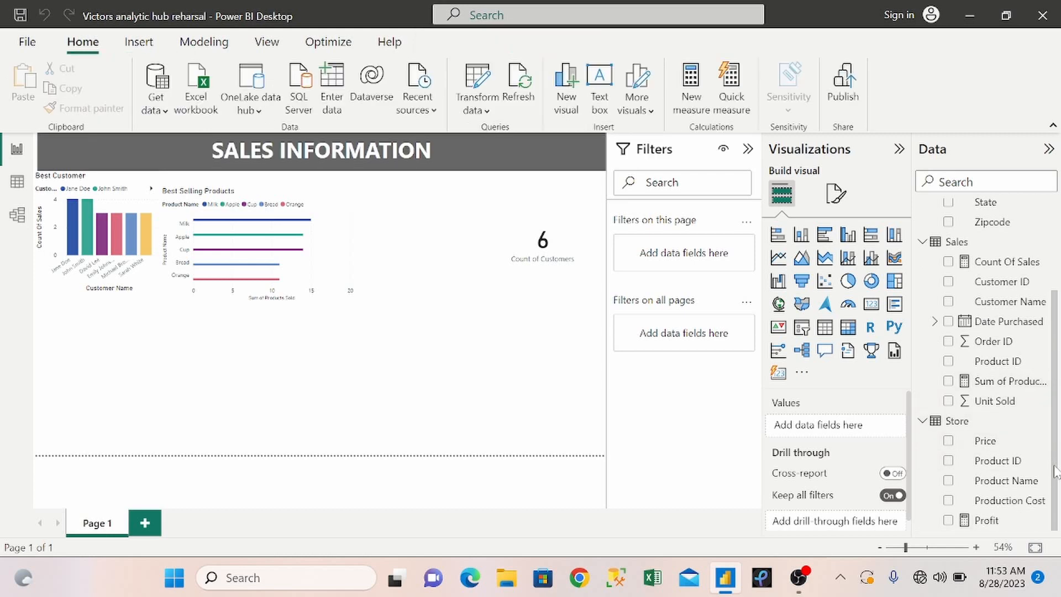
Show the Profit measure in a new table visual and place it on the page below the Best Selling Products chart.
{"action": "left_click", "coordinate": [949, 522]}
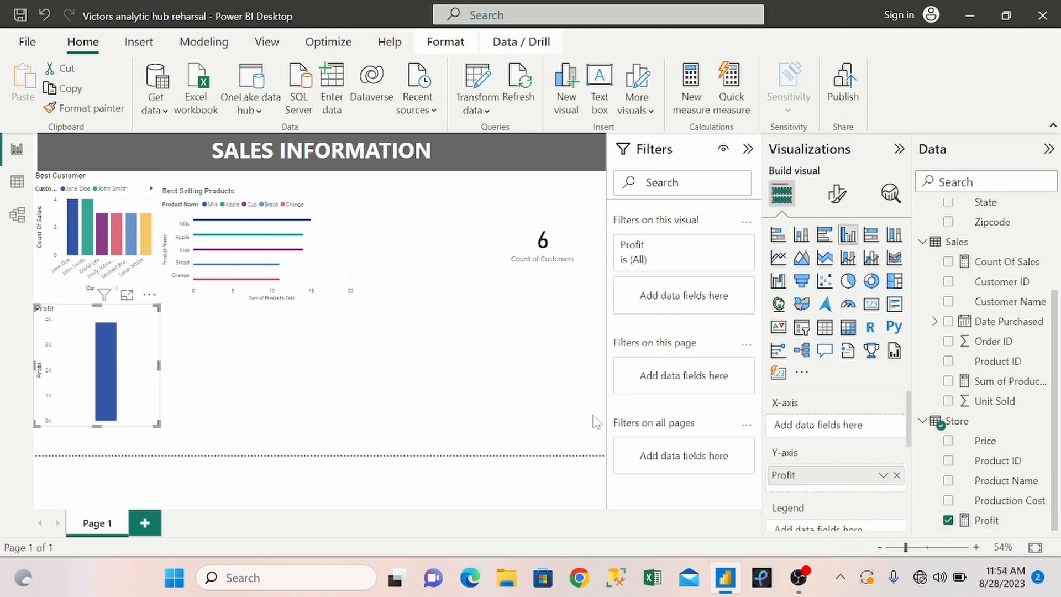
{"action": "left_click", "coordinate": [823, 329]}
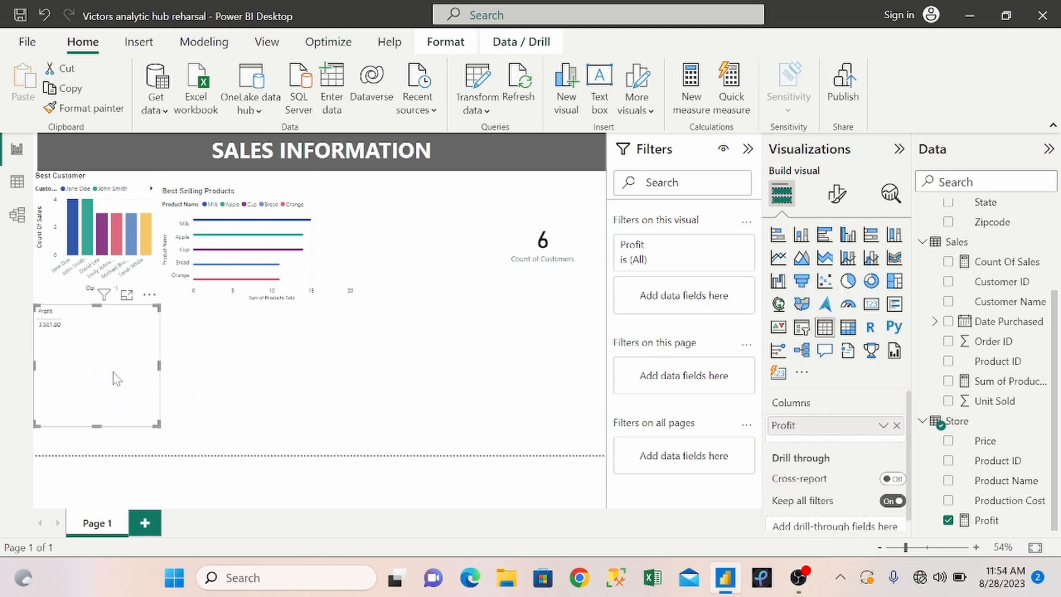
{"action": "left_click_drag", "start_coordinate": [113, 379], "coordinate": [348, 360]}
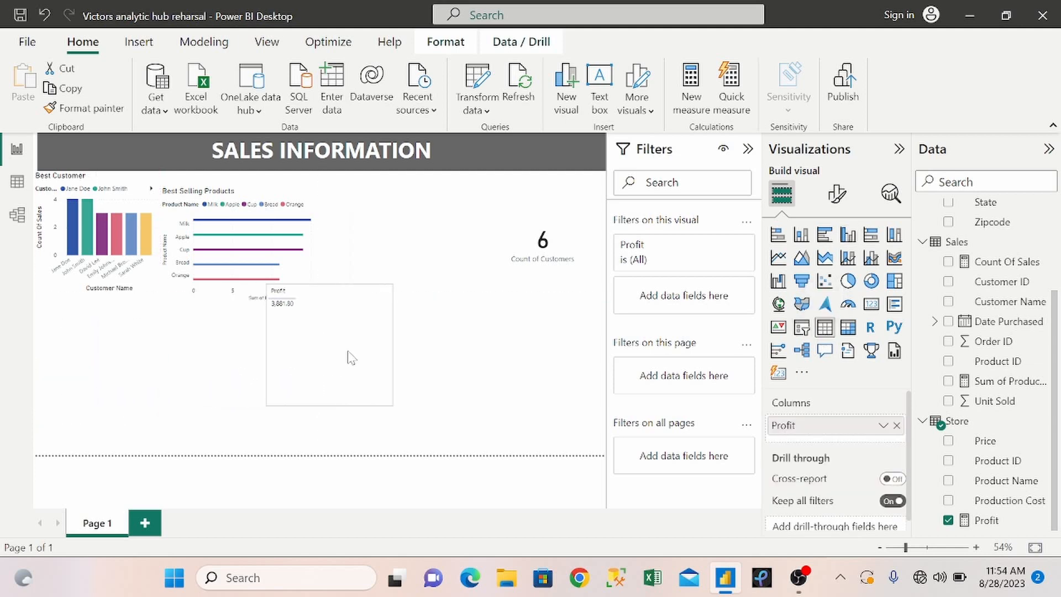
{"action": "left_click", "coordinate": [913, 548]}
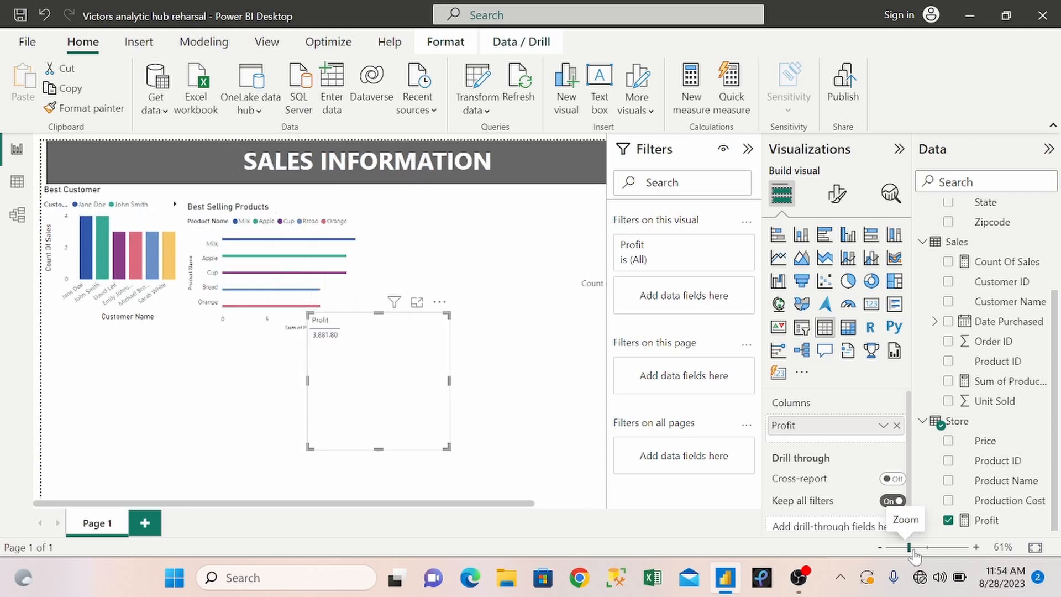
{"action": "left_click", "coordinate": [911, 548]}
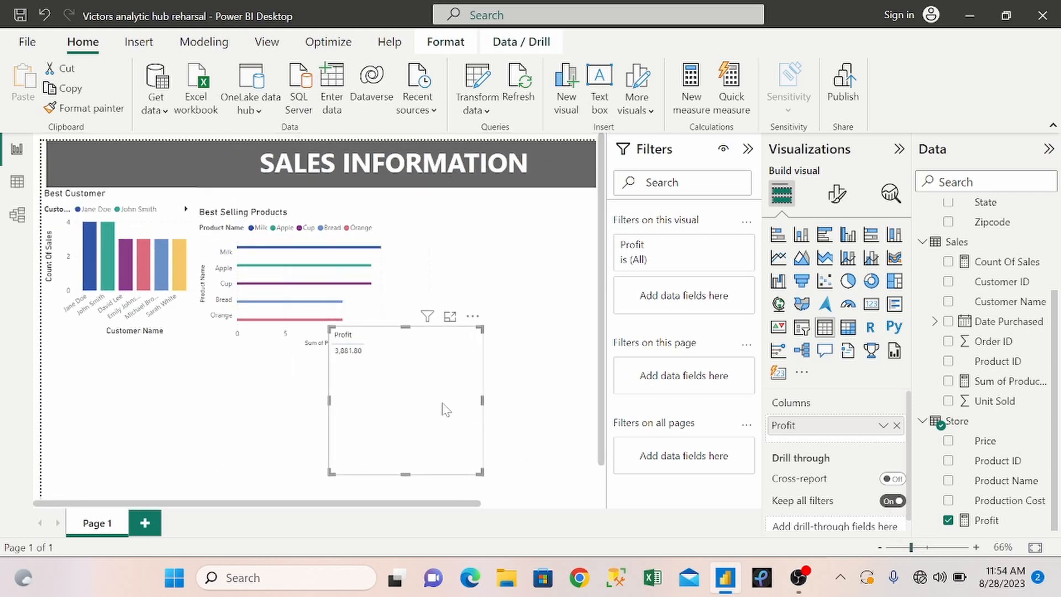
{"action": "left_click_drag", "start_coordinate": [441, 407], "coordinate": [497, 392]}
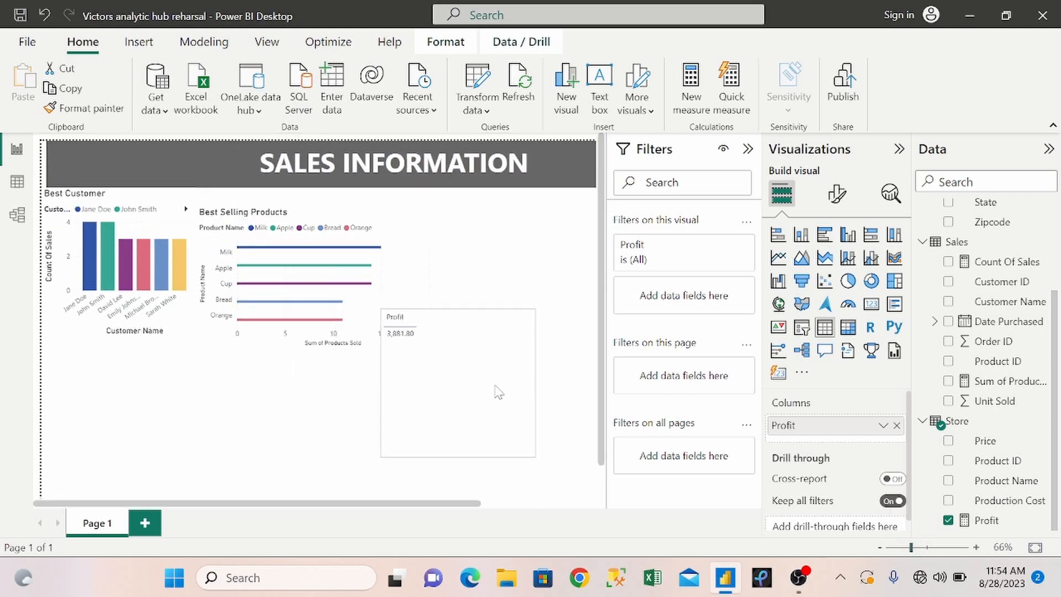
Convert the Profit table into a line chart by Customer Name, then reposition and resize it in the lower part of the page.
{"action": "left_click", "coordinate": [784, 264]}
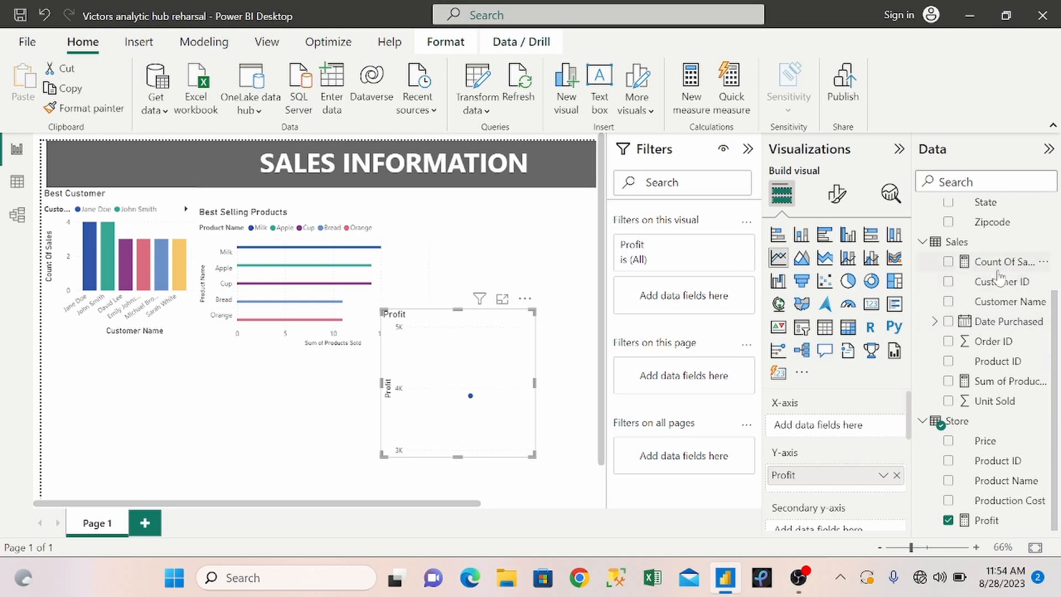
{"action": "left_click", "coordinate": [948, 301]}
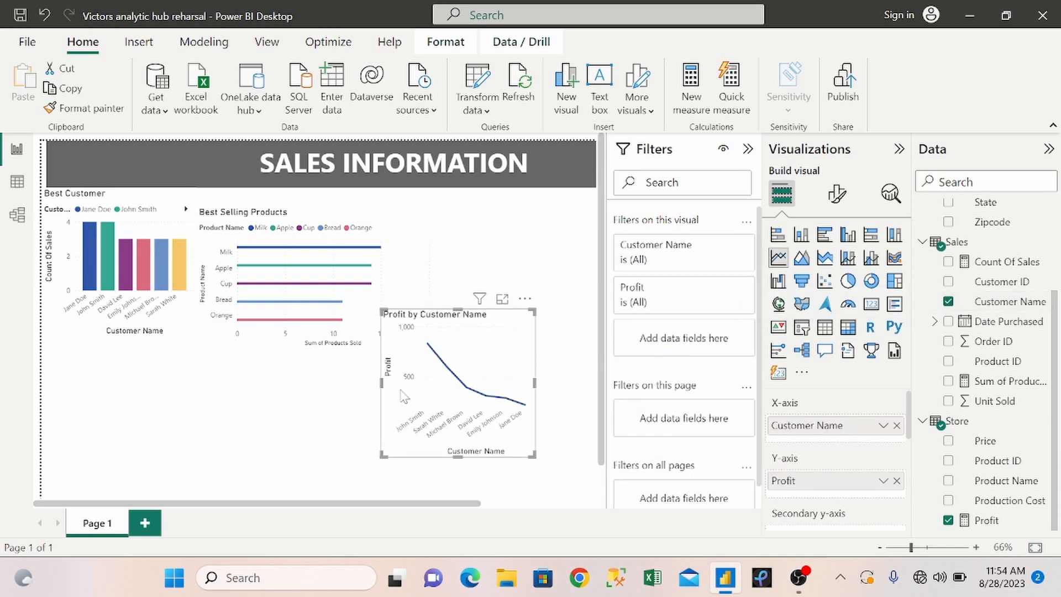
{"action": "left_click_drag", "start_coordinate": [401, 397], "coordinate": [199, 398]}
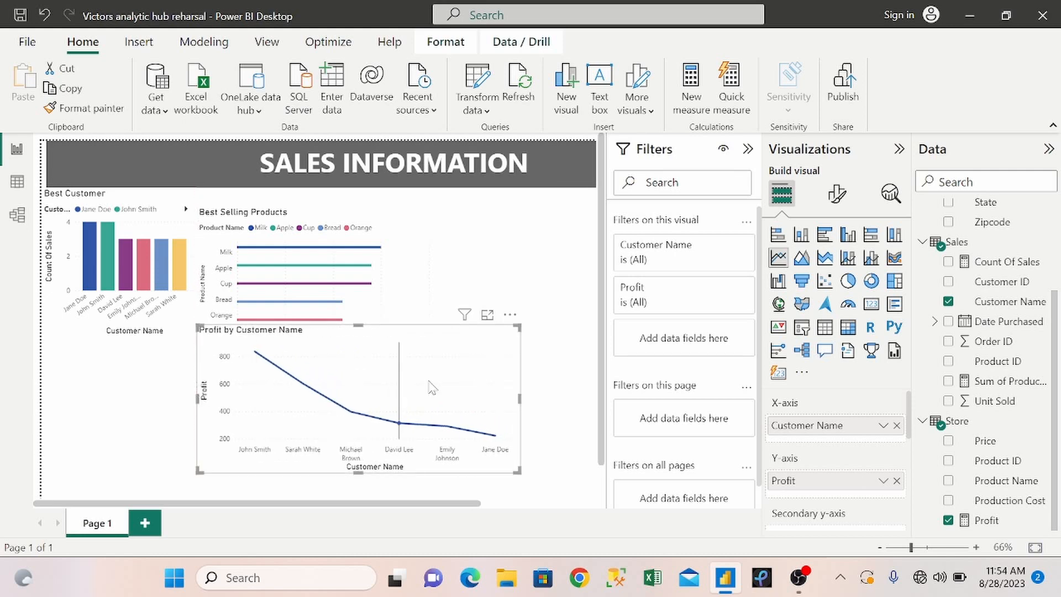
{"action": "left_click_drag", "start_coordinate": [438, 385], "coordinate": [516, 399]}
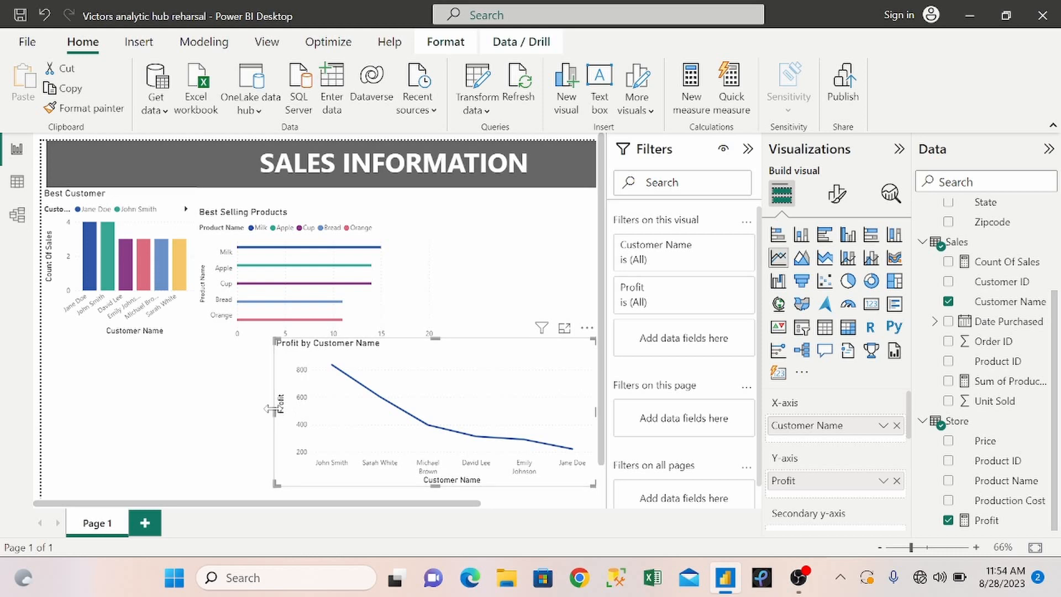
{"action": "left_click_drag", "start_coordinate": [272, 409], "coordinate": [400, 419]}
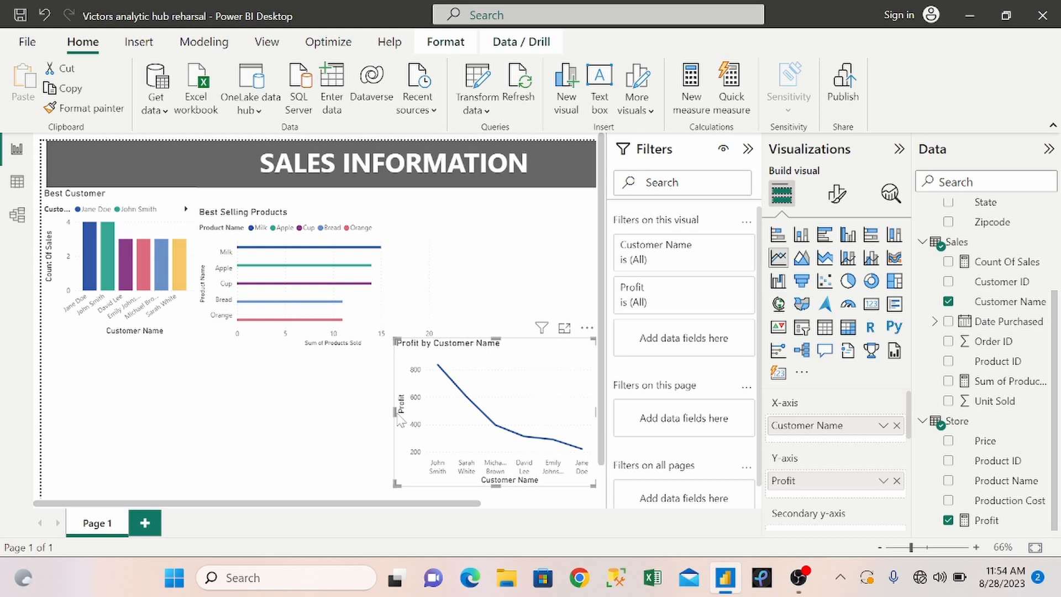
{"action": "left_click", "coordinate": [300, 420]}
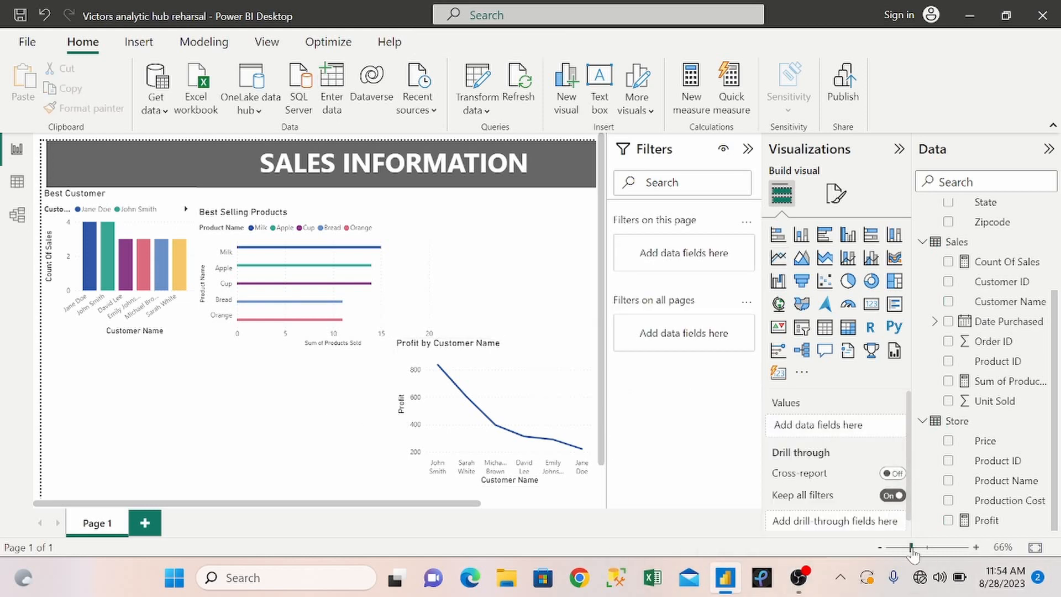
Shift the Count of Customers card slightly up and move the Profit by Customer Name chart into the page's lower-right corner.
{"action": "left_click_drag", "start_coordinate": [912, 547], "coordinate": [905, 547]}
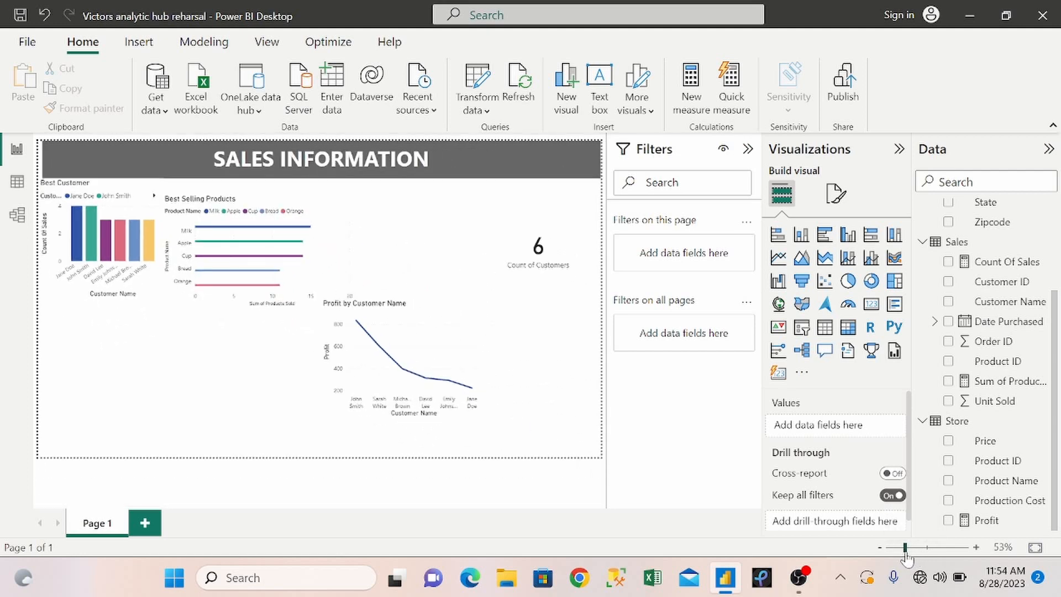
{"action": "left_click_drag", "start_coordinate": [906, 553], "coordinate": [907, 553]}
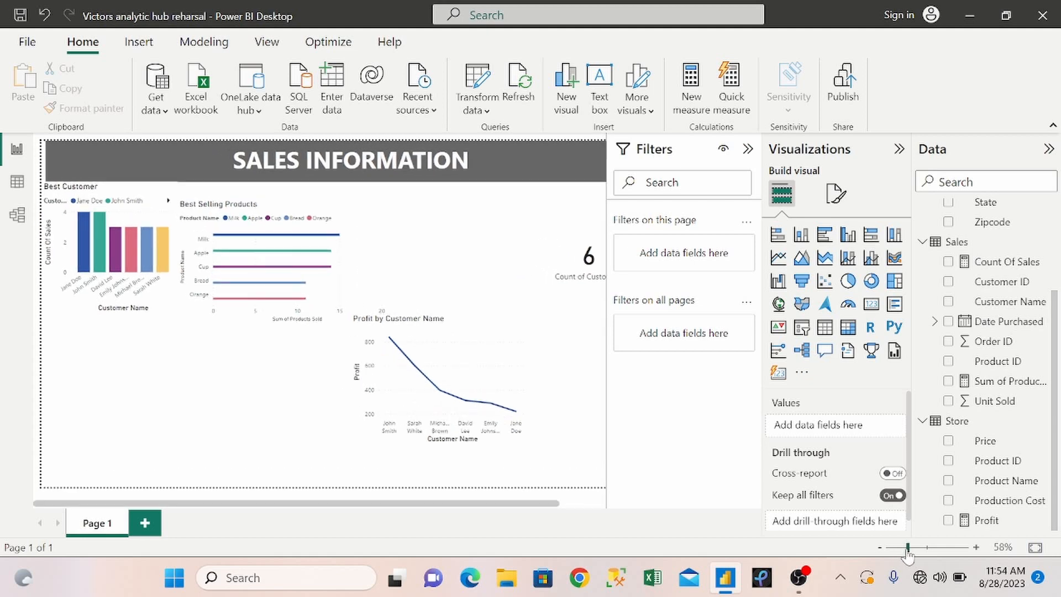
{"action": "left_click_drag", "start_coordinate": [908, 553], "coordinate": [906, 554]}
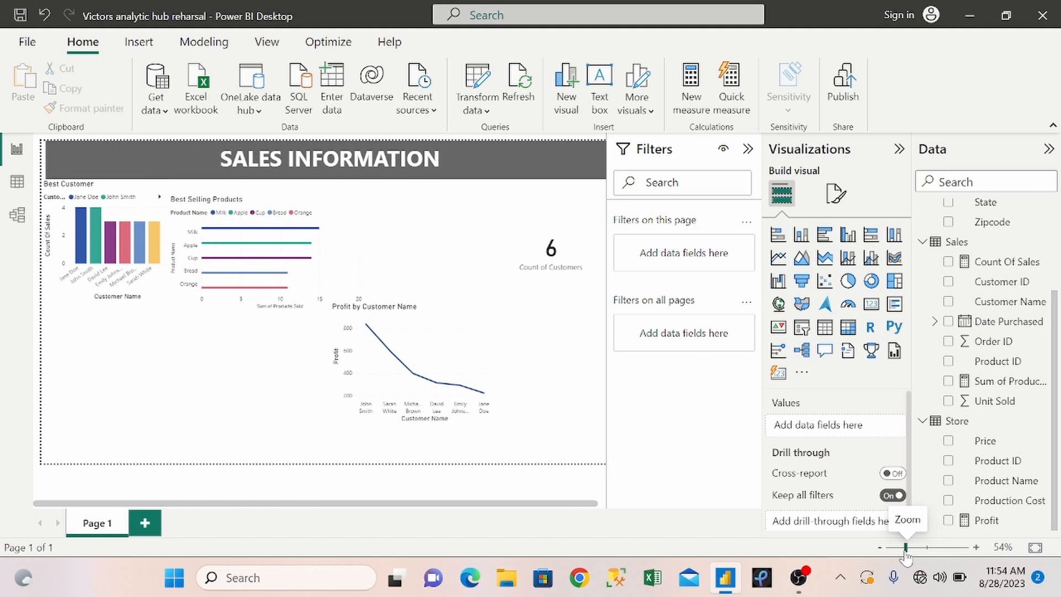
{"action": "left_click", "coordinate": [506, 292]}
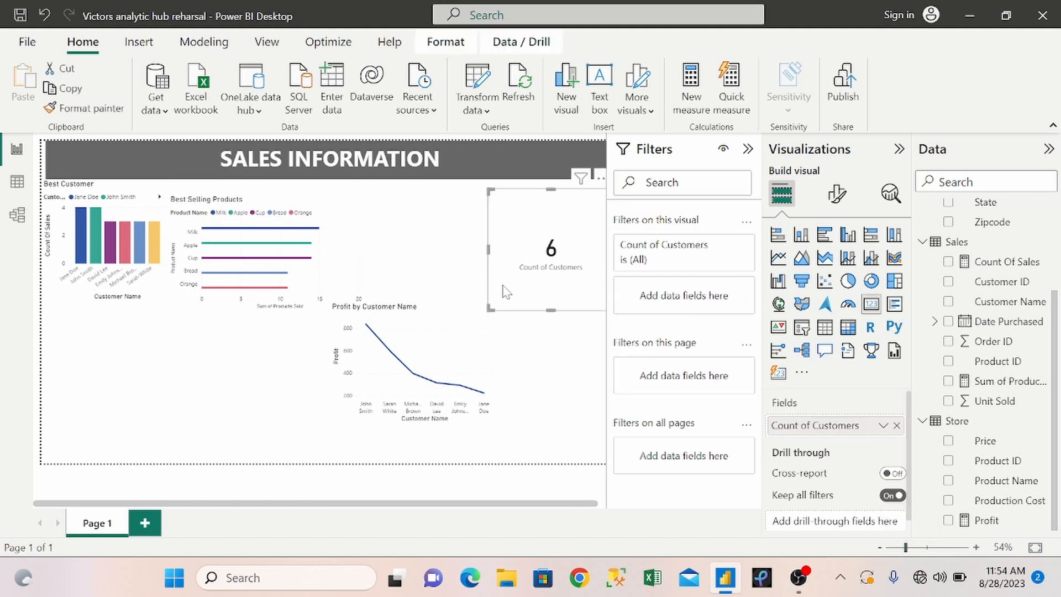
{"action": "left_click_drag", "start_coordinate": [508, 255], "coordinate": [509, 246]}
{"action": "mouse_move", "coordinate": [448, 330]}
{"action": "left_click_drag", "start_coordinate": [448, 331], "coordinate": [562, 372]}
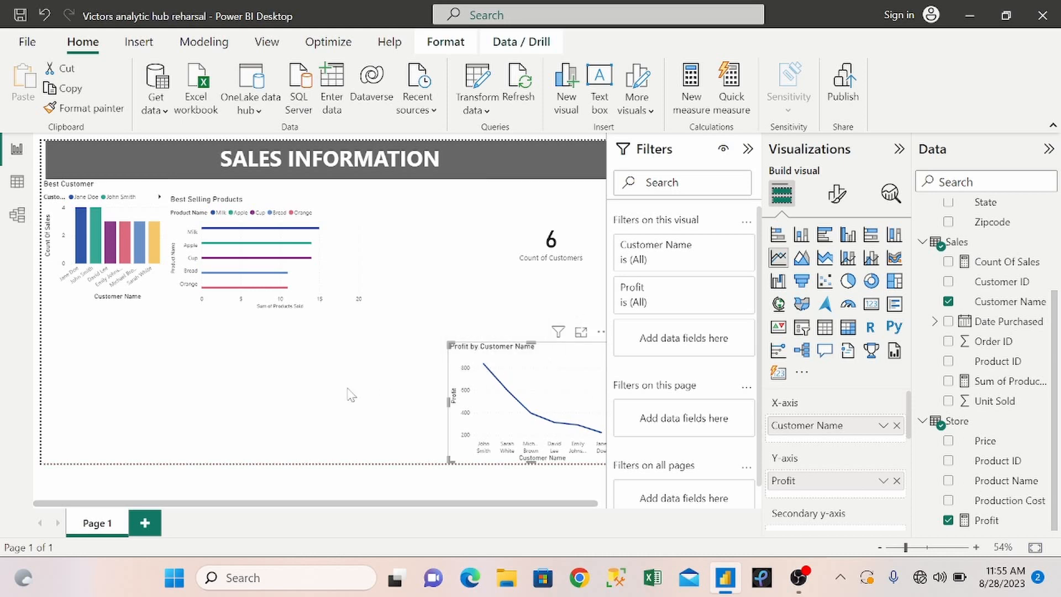
{"action": "left_click", "coordinate": [359, 280]}
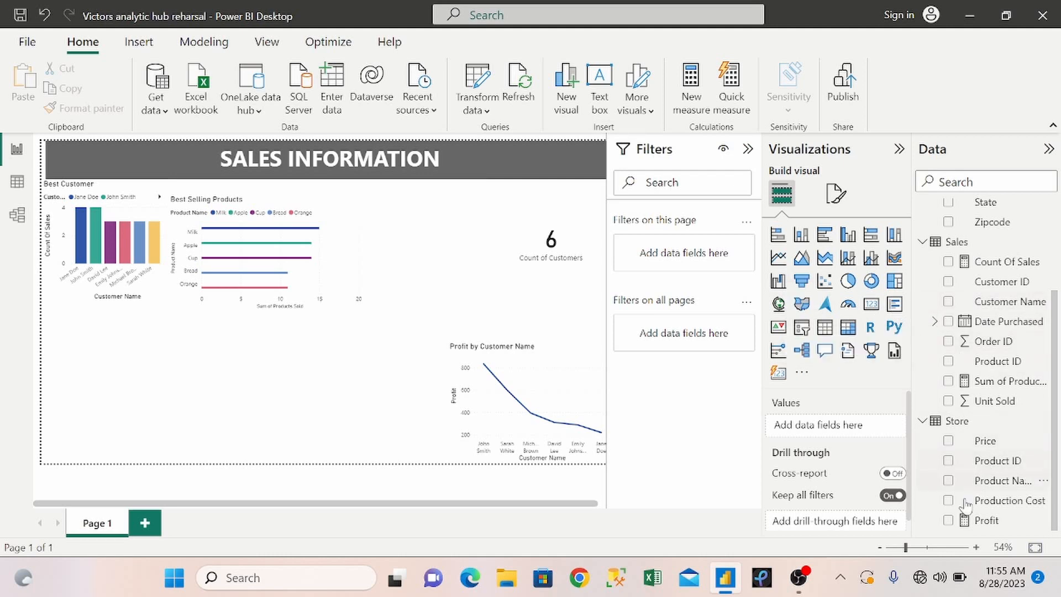
Add a column chart of Profit by Product Name, then widen and place it beside the Profit by Customer Name chart.
{"action": "left_click", "coordinate": [951, 527]}
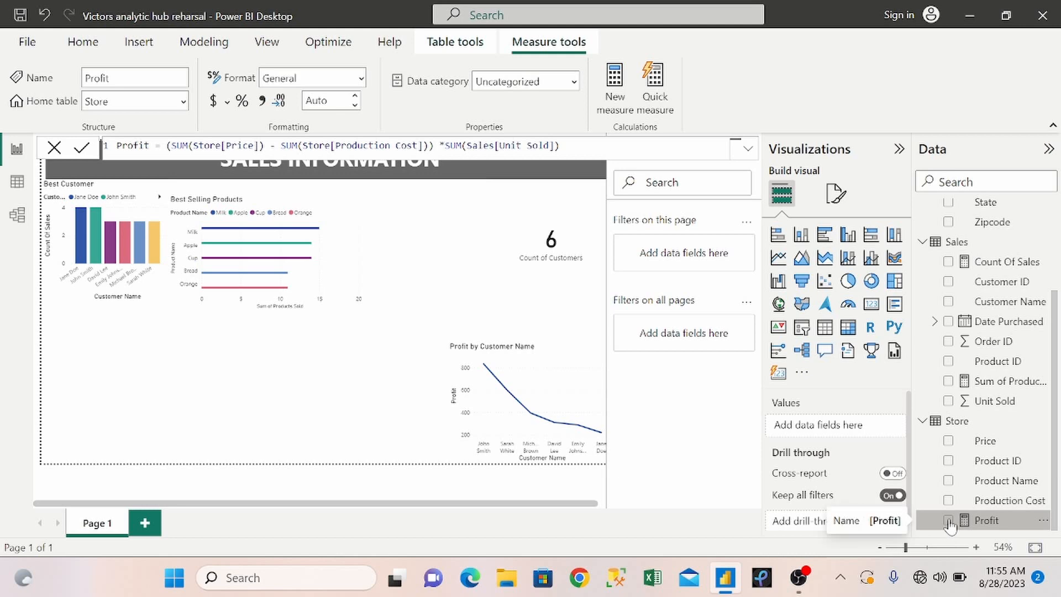
{"action": "left_click", "coordinate": [939, 523]}
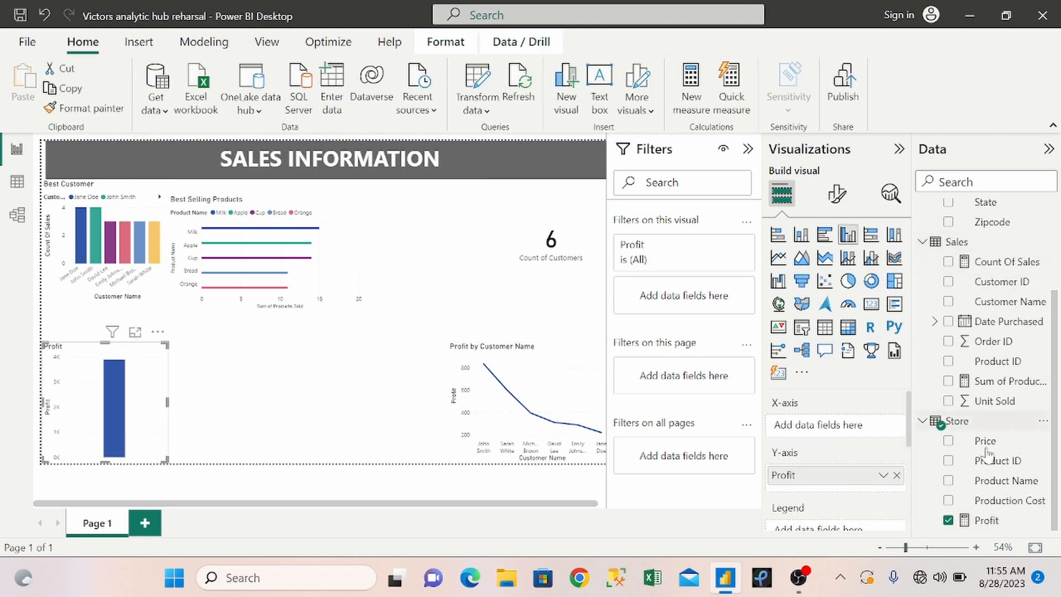
{"action": "left_click", "coordinate": [948, 481]}
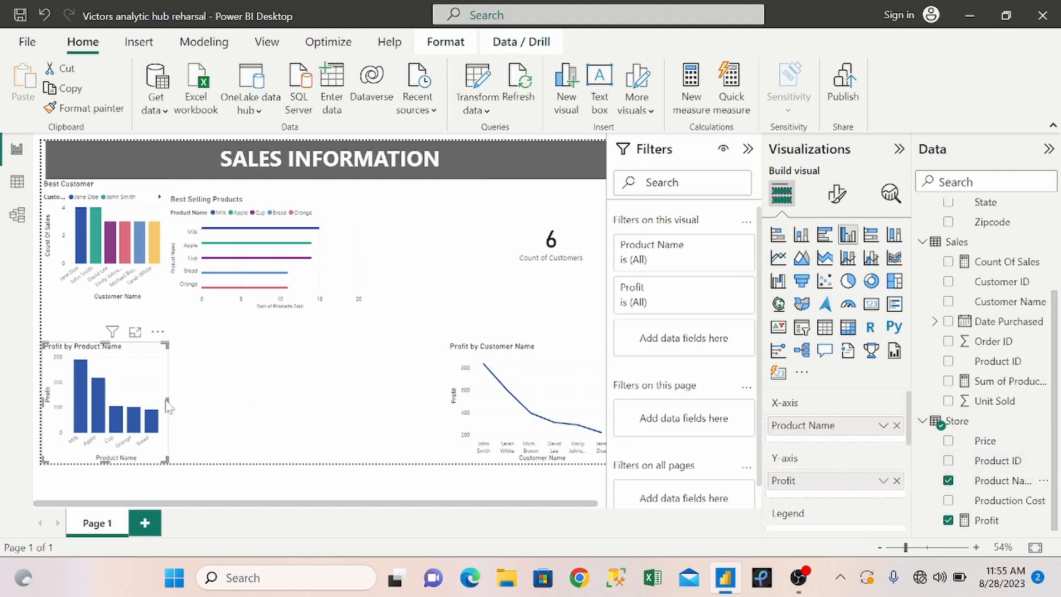
{"action": "left_click_drag", "start_coordinate": [146, 390], "coordinate": [389, 399]}
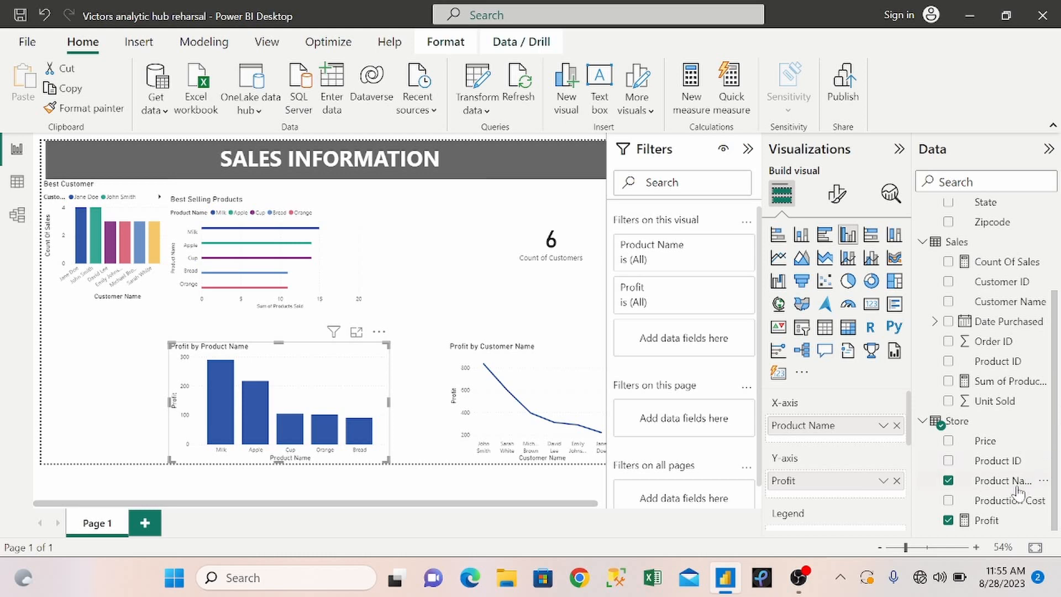
Make the product profit chart a stacked column chart with Product Name as legend and move it to the page's lower-left corner.
{"action": "left_click_drag", "start_coordinate": [1002, 486], "coordinate": [853, 524]}
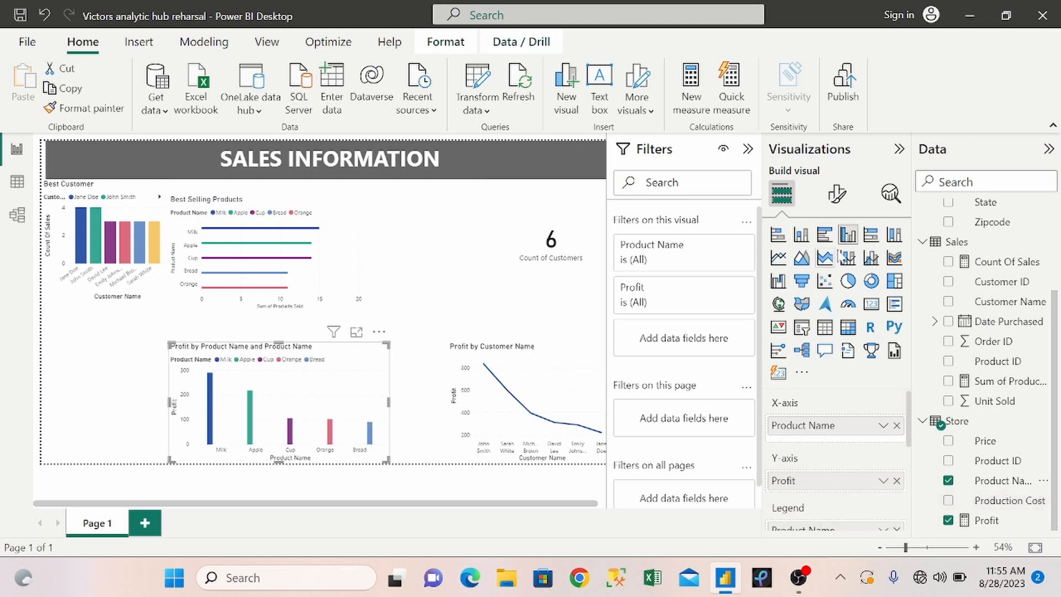
{"action": "left_click", "coordinate": [808, 239]}
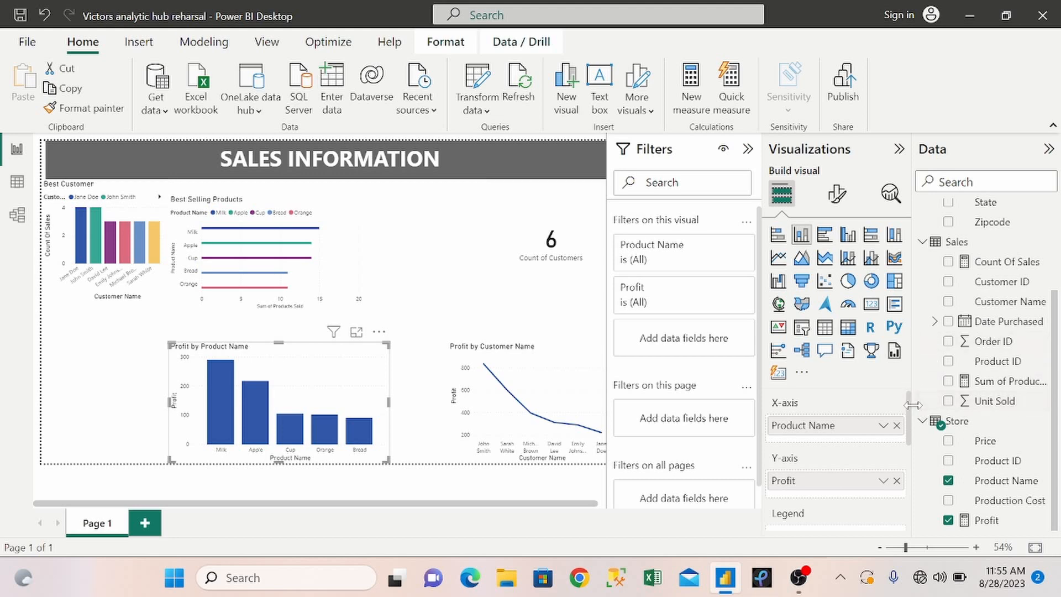
{"action": "scroll", "coordinate": [911, 410], "scroll_direction": "down", "scroll_amount": 1}
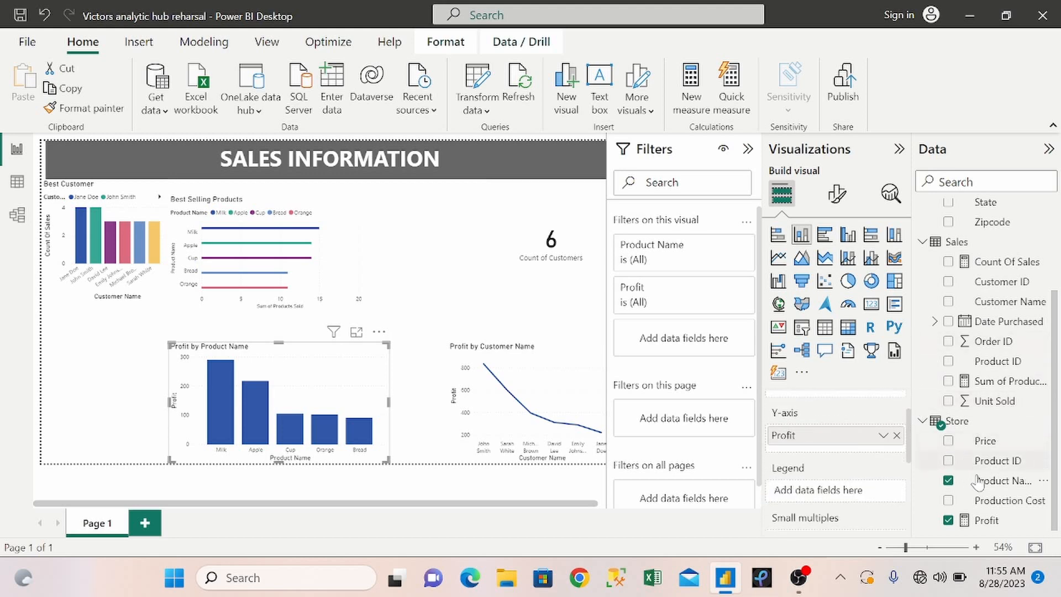
{"action": "left_click_drag", "start_coordinate": [979, 484], "coordinate": [830, 493]}
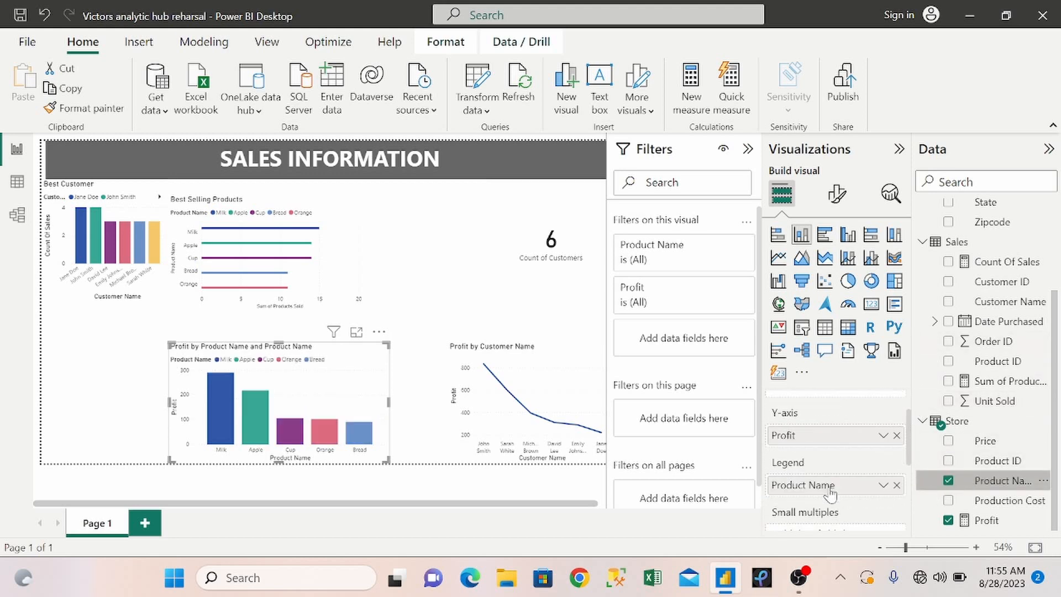
{"action": "left_click_drag", "start_coordinate": [297, 370], "coordinate": [170, 370]}
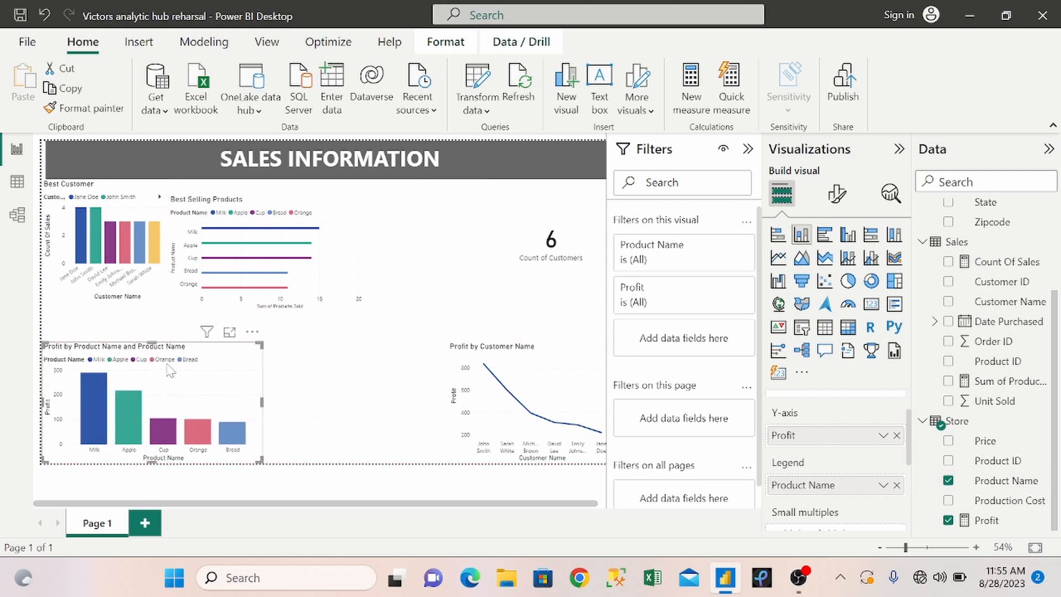
Move the Best Selling Products chart towards the customer count card and widen the Best Customer chart to match the product profit chart.
{"action": "left_click_drag", "start_coordinate": [331, 215], "coordinate": [463, 215]}
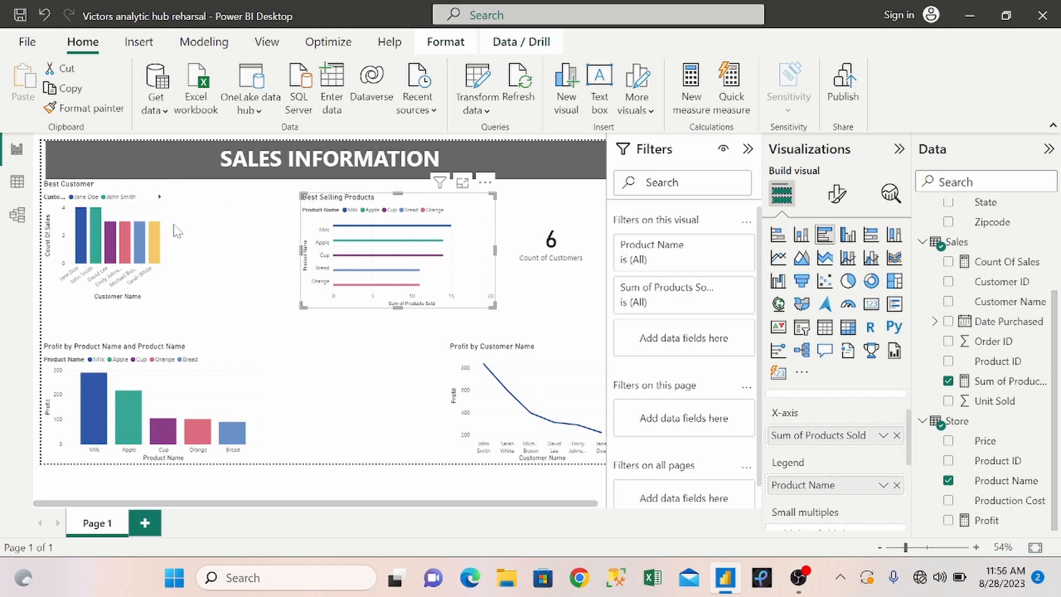
{"action": "left_click", "coordinate": [175, 228]}
{"action": "left_click", "coordinate": [160, 228]}
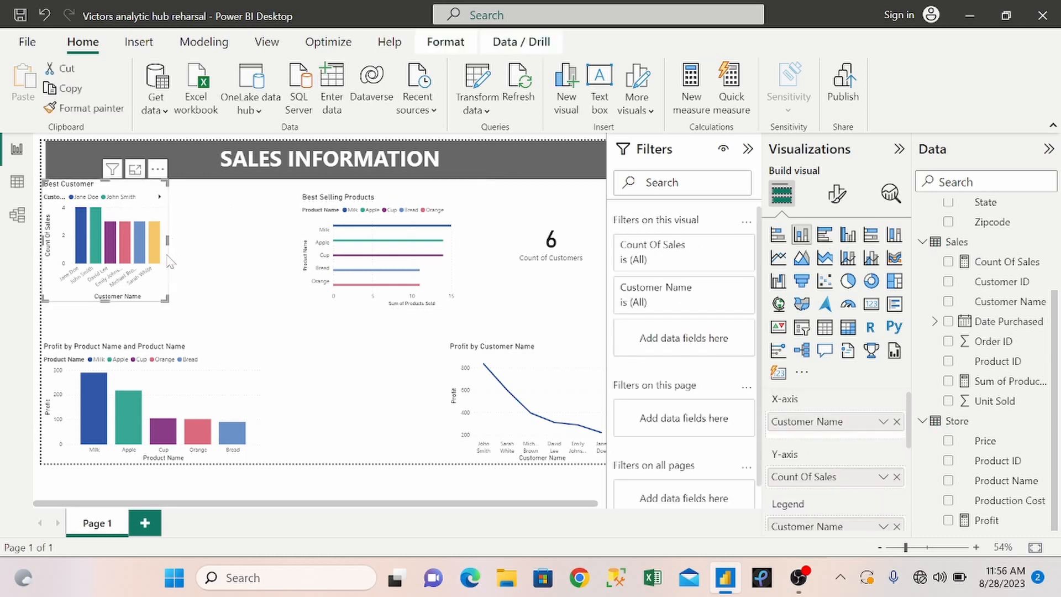
{"action": "mouse_move", "coordinate": [241, 249]}
{"action": "left_mouse_down"}
{"action": "mouse_move", "coordinate": [280, 241]}
{"action": "mouse_move", "coordinate": [262, 252]}
{"action": "left_mouse_up"}
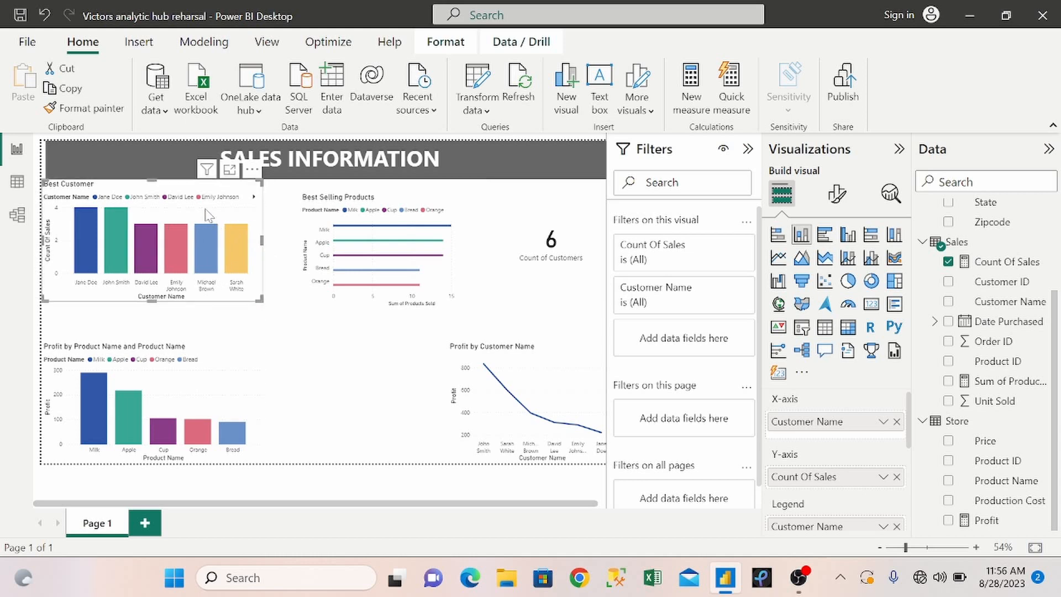
Turn on total labels for the Best Customer chart and widen it slightly.
{"action": "left_click", "coordinate": [836, 199]}
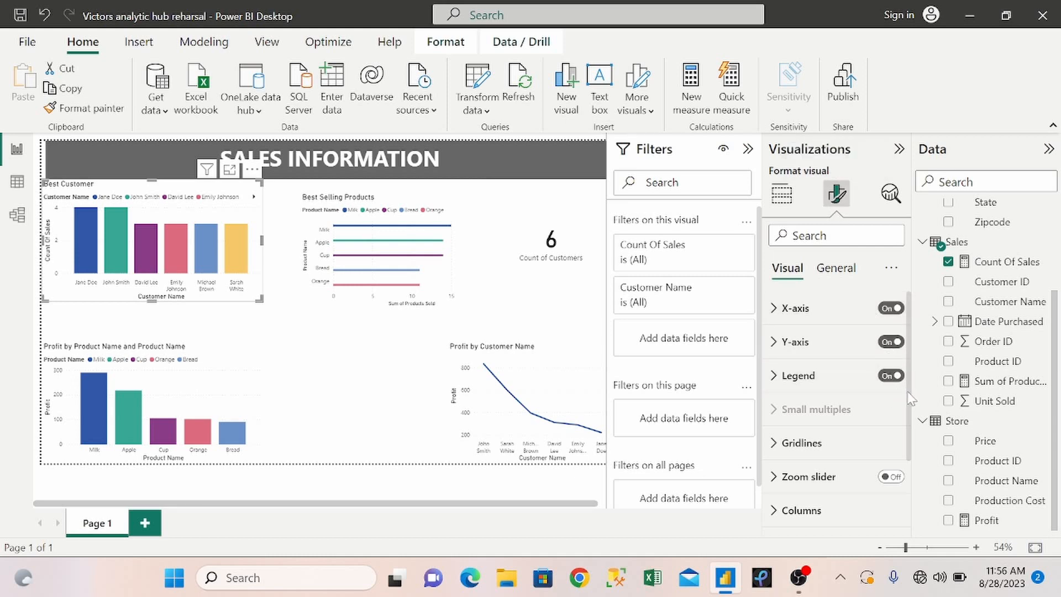
{"action": "scroll", "coordinate": [909, 420], "scroll_direction": "down", "scroll_amount": 3}
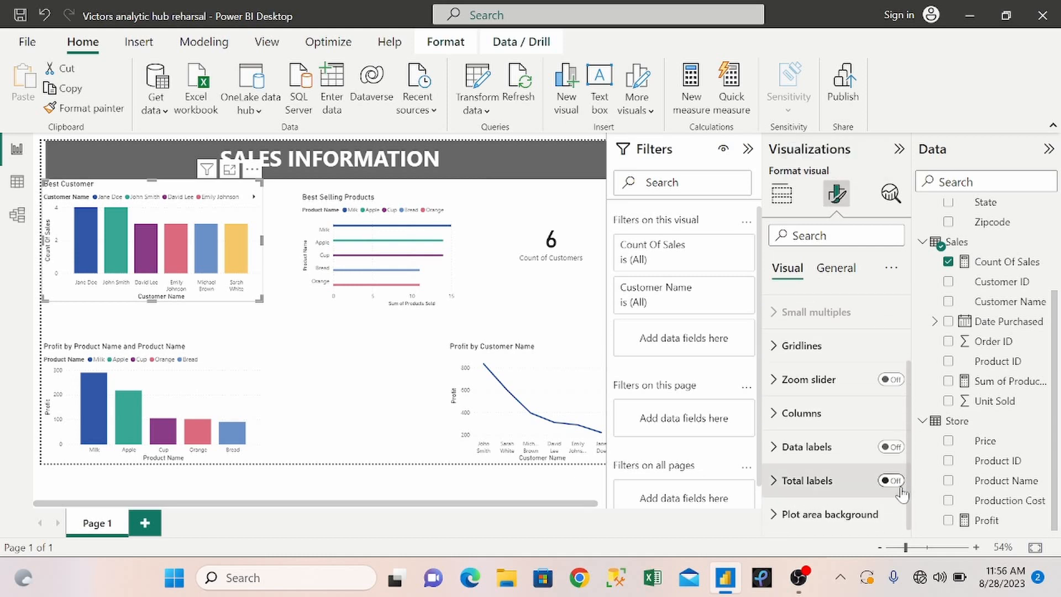
{"action": "left_click", "coordinate": [898, 487]}
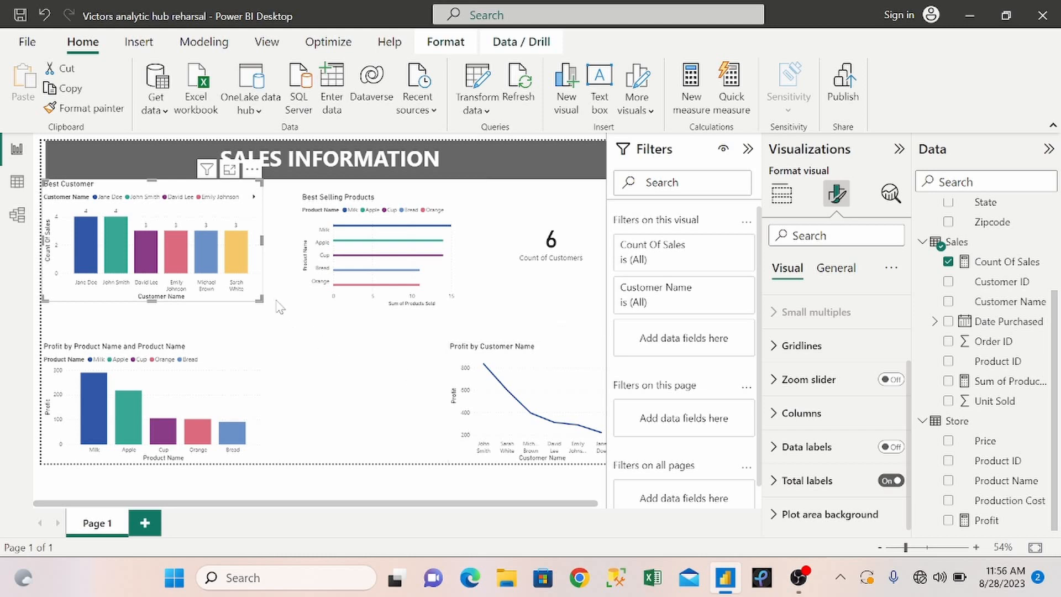
{"action": "mouse_move", "coordinate": [262, 300]}
{"action": "left_mouse_down"}
{"action": "mouse_move", "coordinate": [301, 304]}
{"action": "mouse_move", "coordinate": [282, 302]}
{"action": "left_mouse_up"}
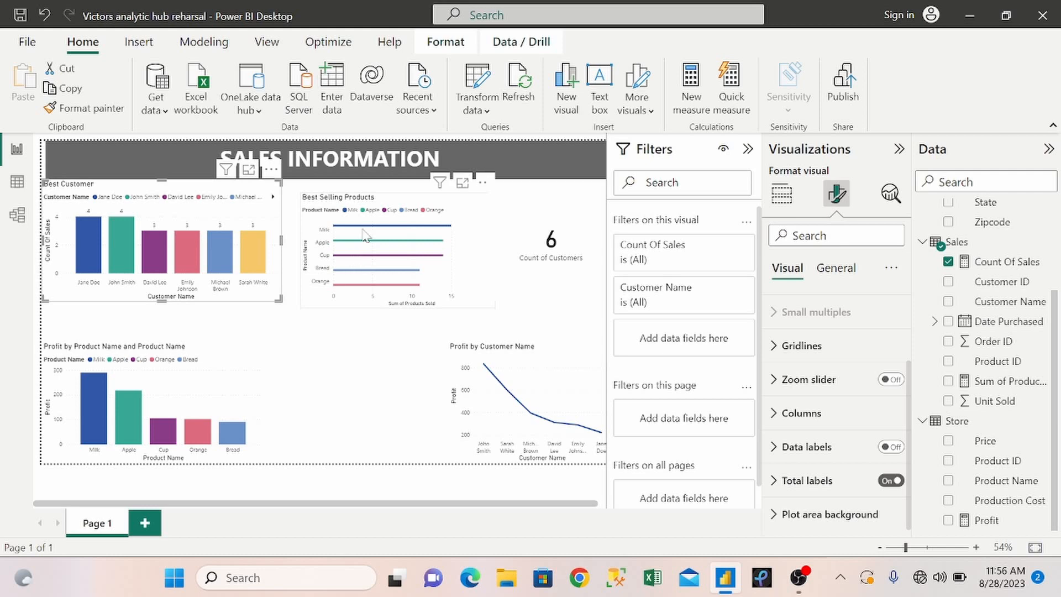
Enlarge the Best Selling Products chart to fill the space between the Best Customer chart and the count card, directly under the title banner.
{"action": "left_click", "coordinate": [394, 202]}
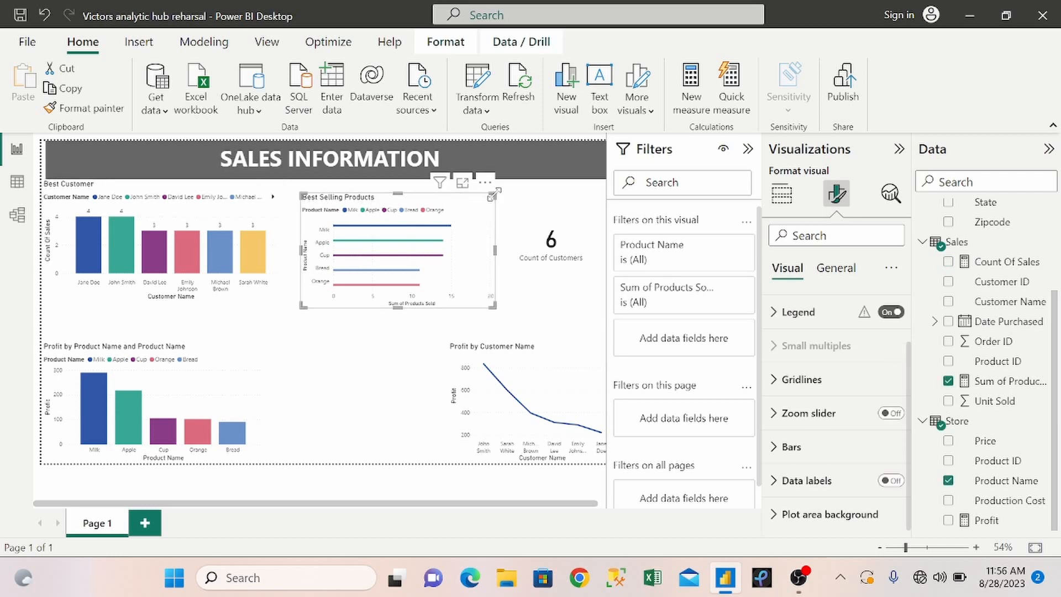
{"action": "left_click_drag", "start_coordinate": [493, 194], "coordinate": [509, 180]}
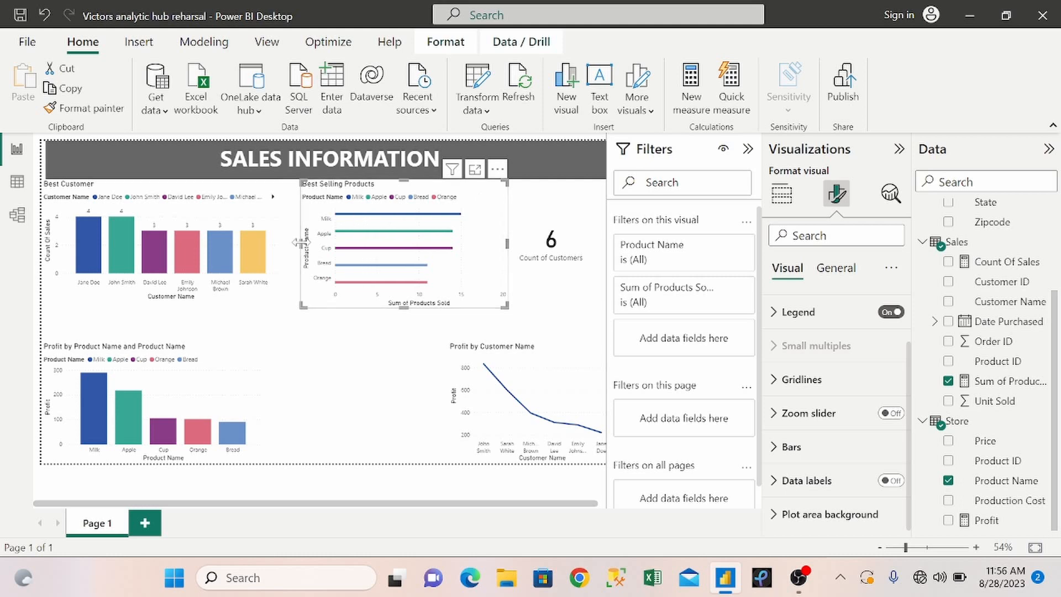
{"action": "left_click_drag", "start_coordinate": [299, 249], "coordinate": [284, 249]}
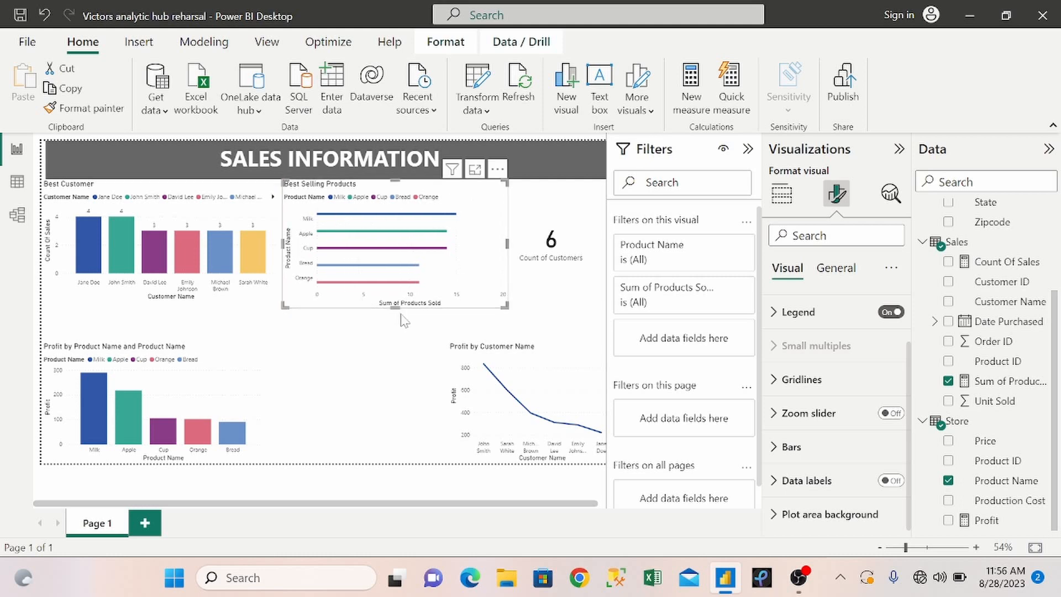
{"action": "mouse_move", "coordinate": [392, 306]}
{"action": "left_mouse_down"}
{"action": "mouse_move", "coordinate": [393, 331]}
{"action": "mouse_move", "coordinate": [394, 307]}
{"action": "left_mouse_up"}
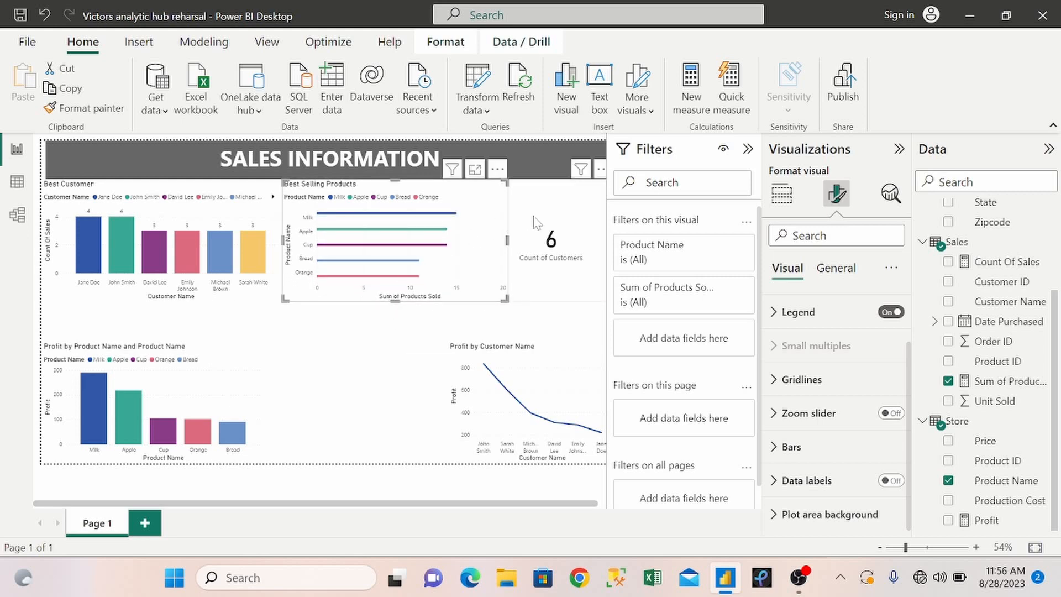
Narrow the customer count card so it starts at the edge of the Best Selling Products chart.
{"action": "left_click", "coordinate": [519, 220]}
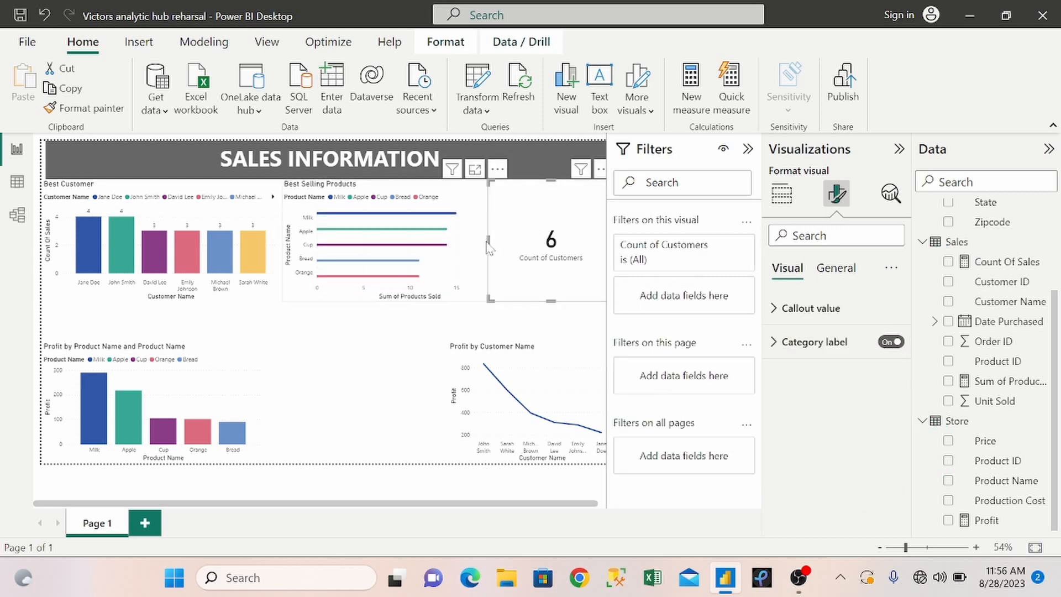
{"action": "left_click_drag", "start_coordinate": [487, 239], "coordinate": [511, 253]}
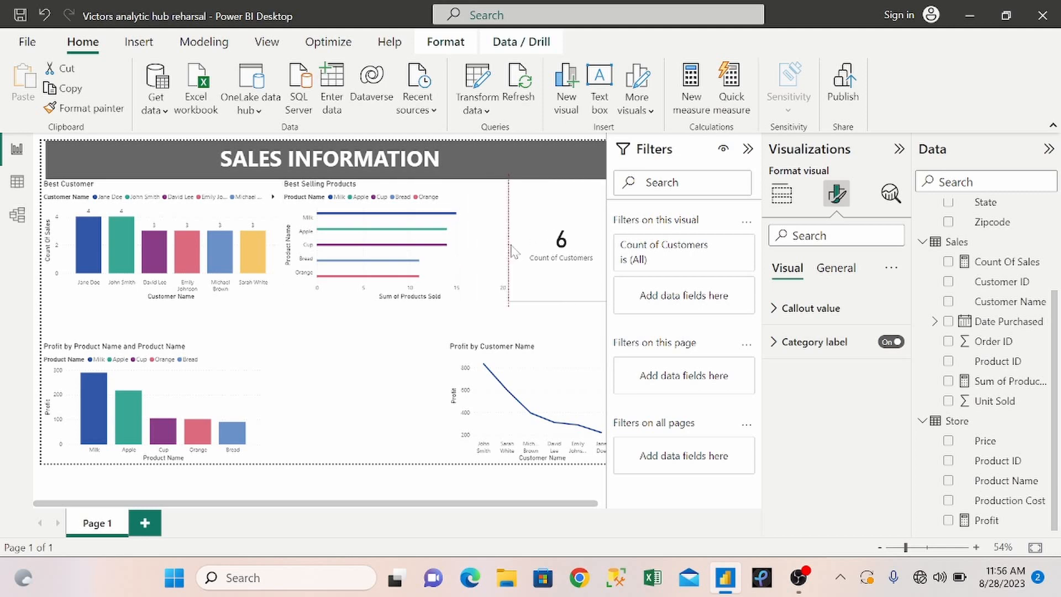
{"action": "mouse_move", "coordinate": [561, 299]}
{"action": "left_mouse_down"}
{"action": "mouse_move", "coordinate": [563, 314]}
{"action": "mouse_move", "coordinate": [562, 300]}
{"action": "left_mouse_up"}
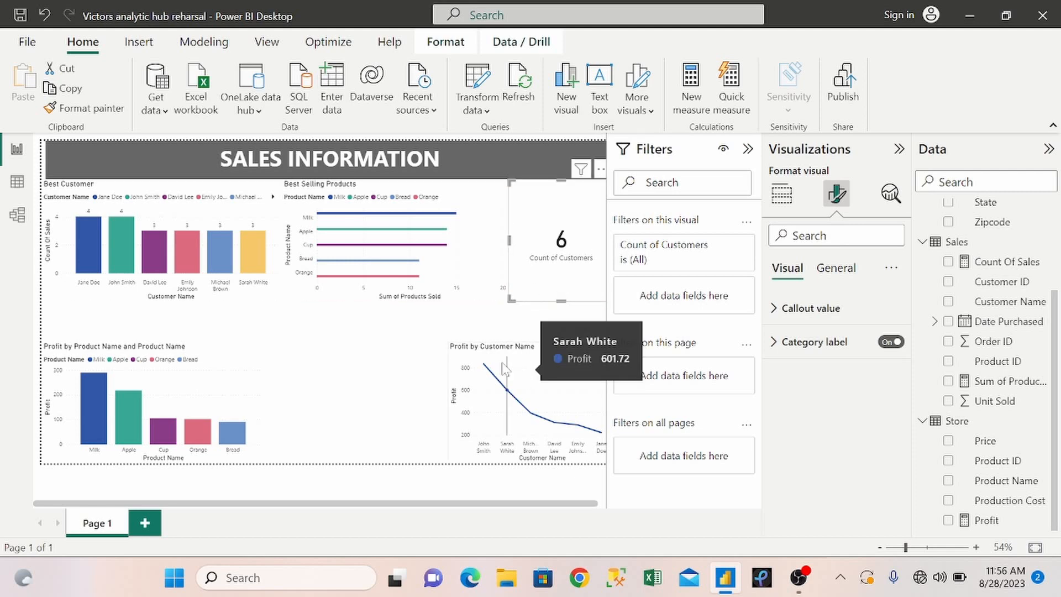
Reposition and enlarge the Profit by Customer Name chart to span from beneath the Best Selling Products chart to the page's lower edge.
{"action": "left_click_drag", "start_coordinate": [519, 376], "coordinate": [498, 364]}
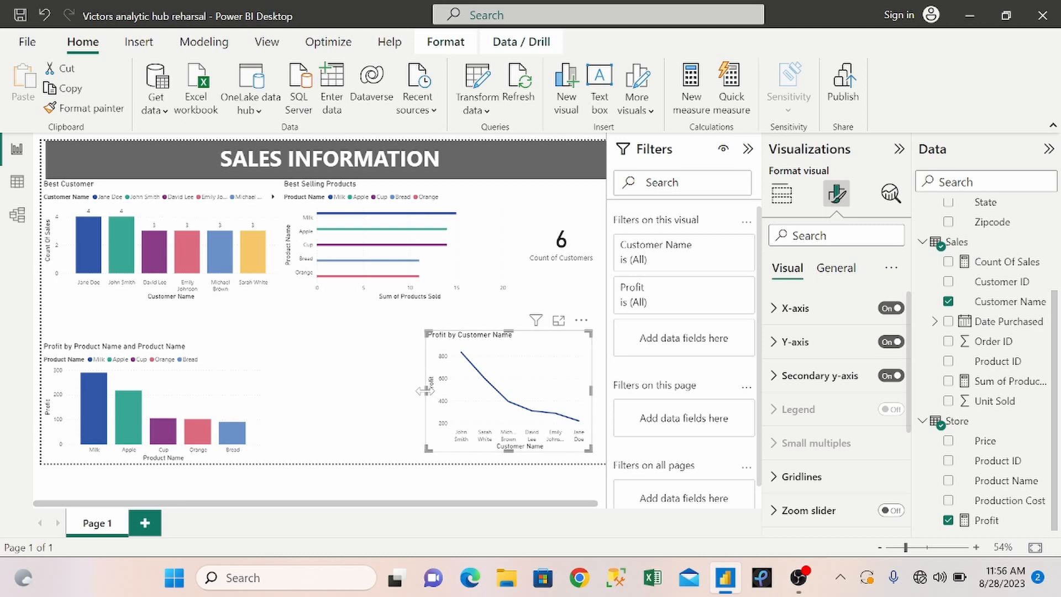
{"action": "left_click_drag", "start_coordinate": [428, 391], "coordinate": [359, 404]}
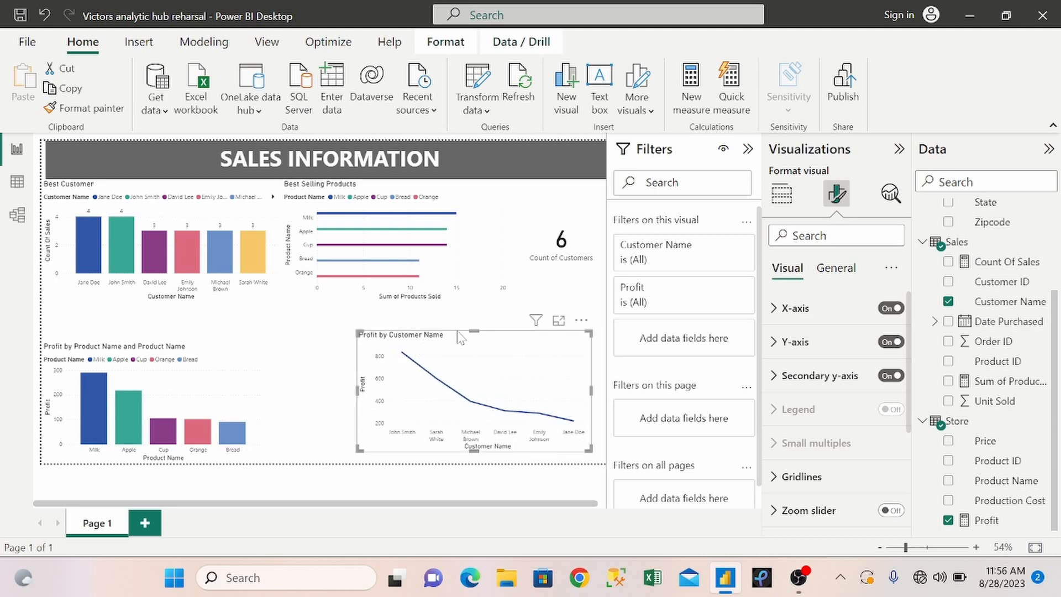
{"action": "left_click_drag", "start_coordinate": [475, 330], "coordinate": [475, 303]}
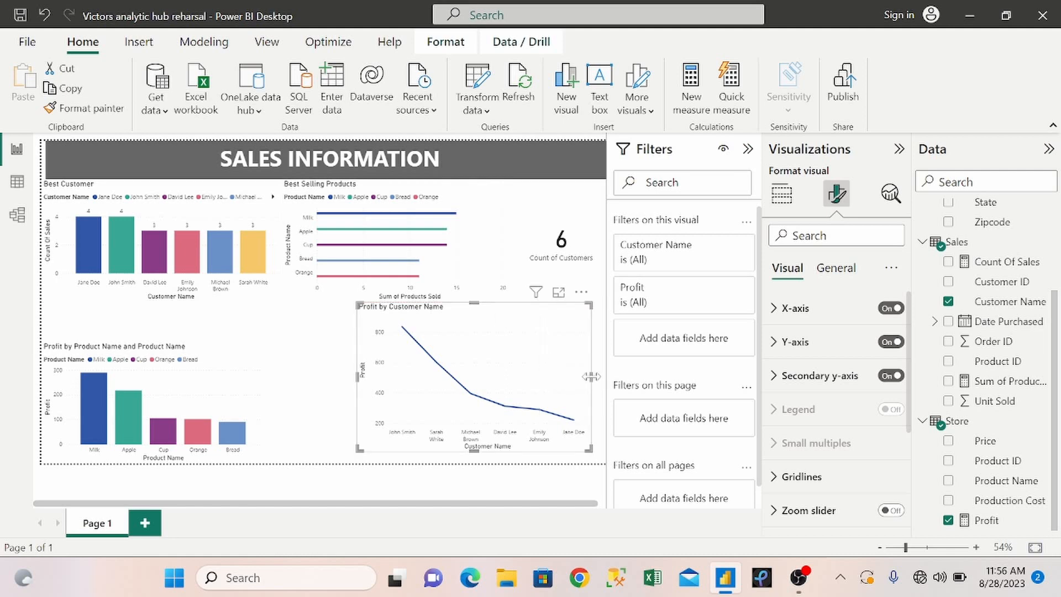
{"action": "left_click_drag", "start_coordinate": [591, 376], "coordinate": [615, 381]}
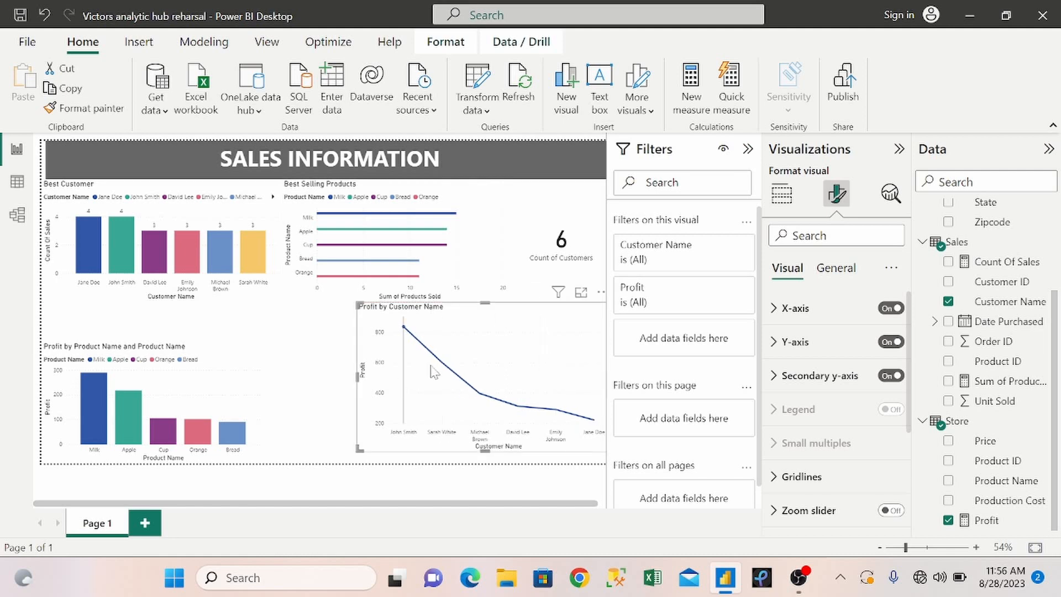
{"action": "mouse_move", "coordinate": [523, 362]}
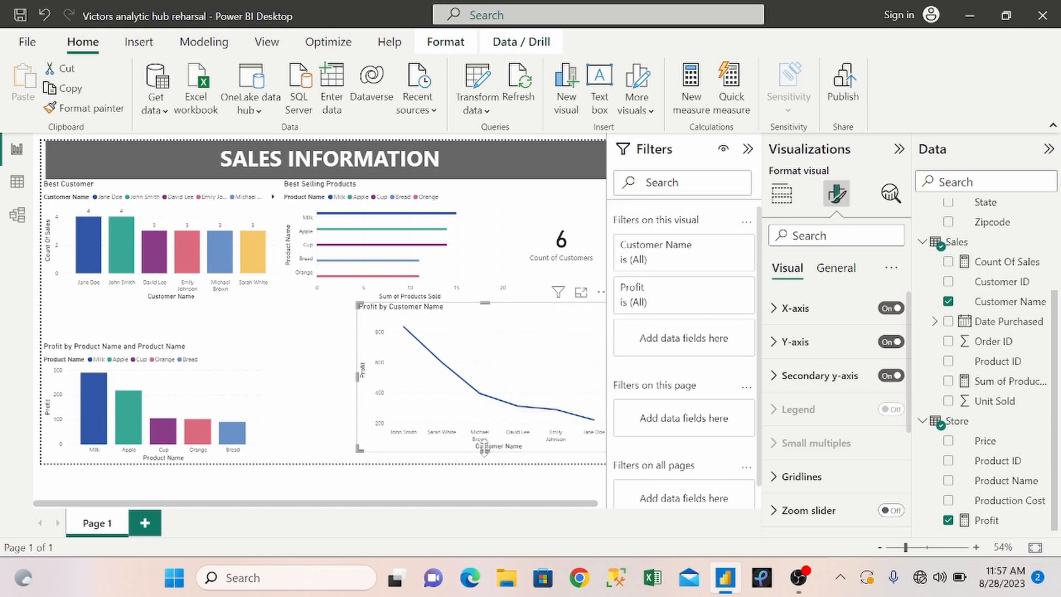
{"action": "left_click_drag", "start_coordinate": [484, 450], "coordinate": [484, 460]}
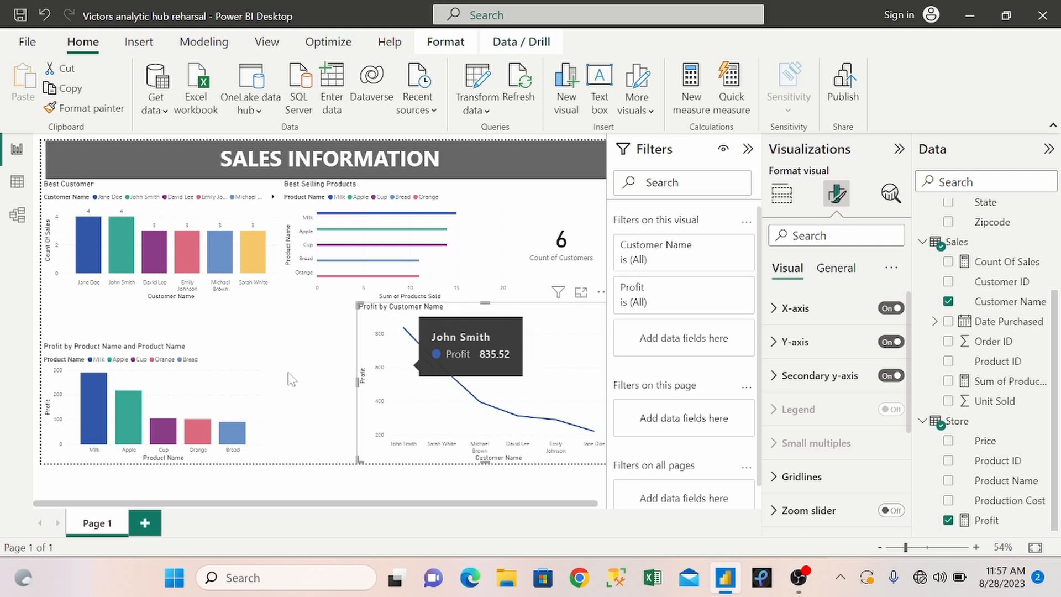
Enlarge the product profit chart to fill the space beneath the Best Customer chart and turn on its total labels.
{"action": "left_click_drag", "start_coordinate": [247, 369], "coordinate": [333, 369]}
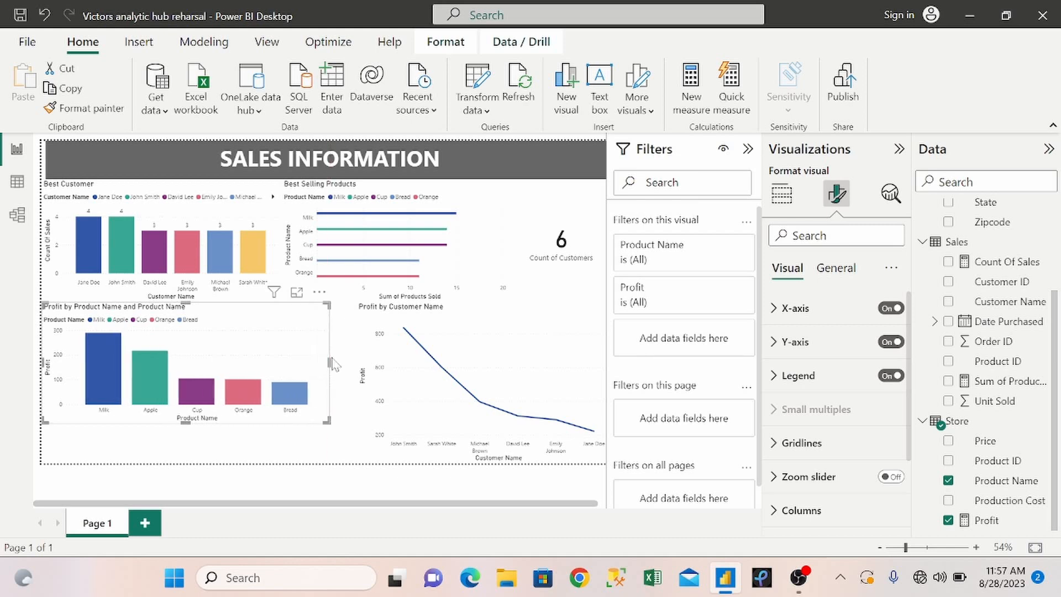
{"action": "mouse_move", "coordinate": [329, 359]}
{"action": "left_mouse_down"}
{"action": "mouse_move", "coordinate": [309, 362]}
{"action": "mouse_move", "coordinate": [326, 363]}
{"action": "left_mouse_up"}
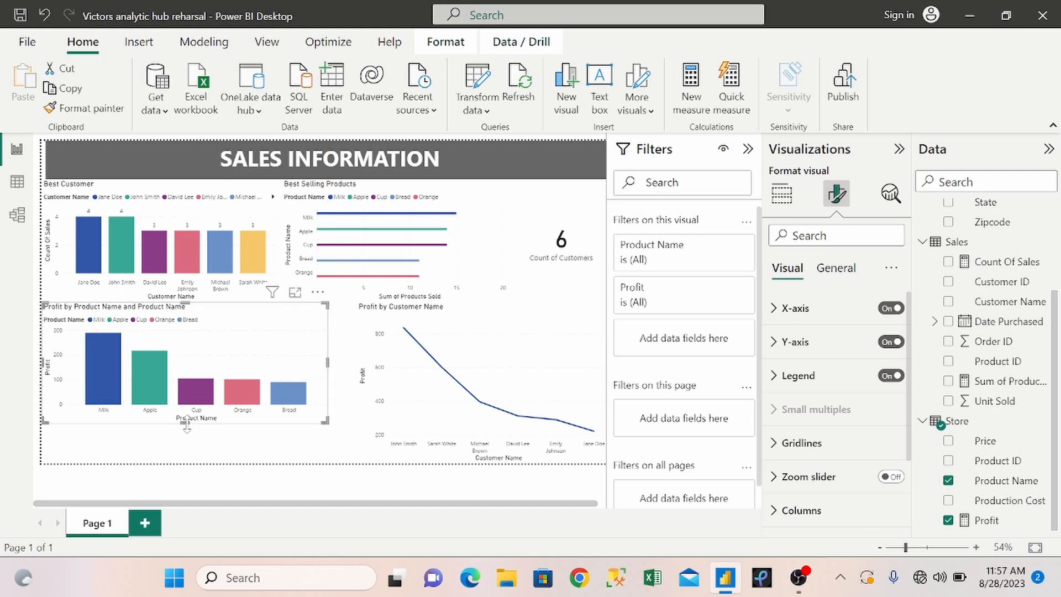
{"action": "left_click_drag", "start_coordinate": [187, 424], "coordinate": [185, 463]}
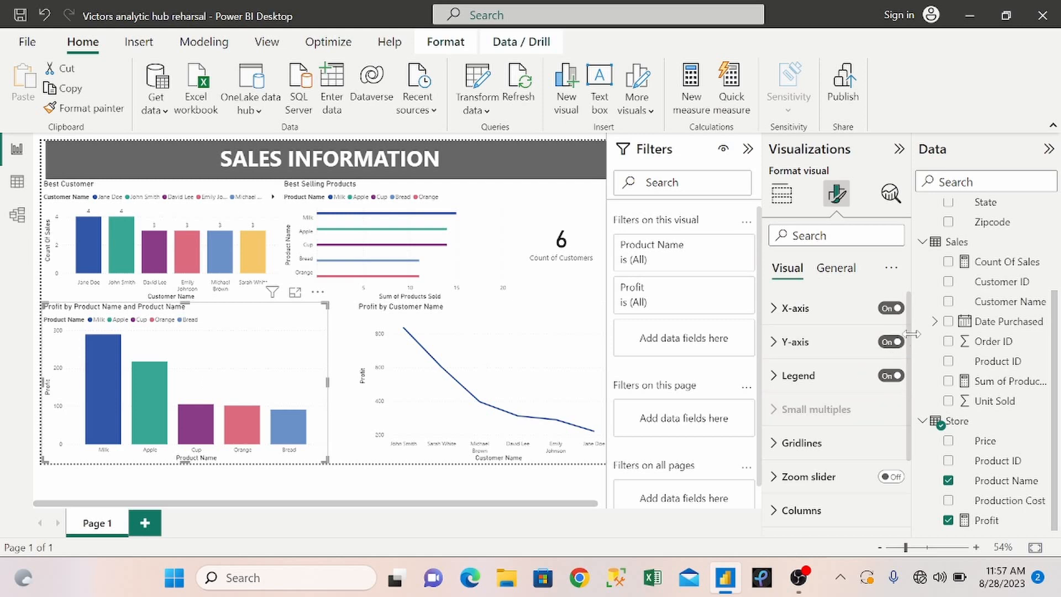
{"action": "left_click_drag", "start_coordinate": [910, 348], "coordinate": [911, 422]}
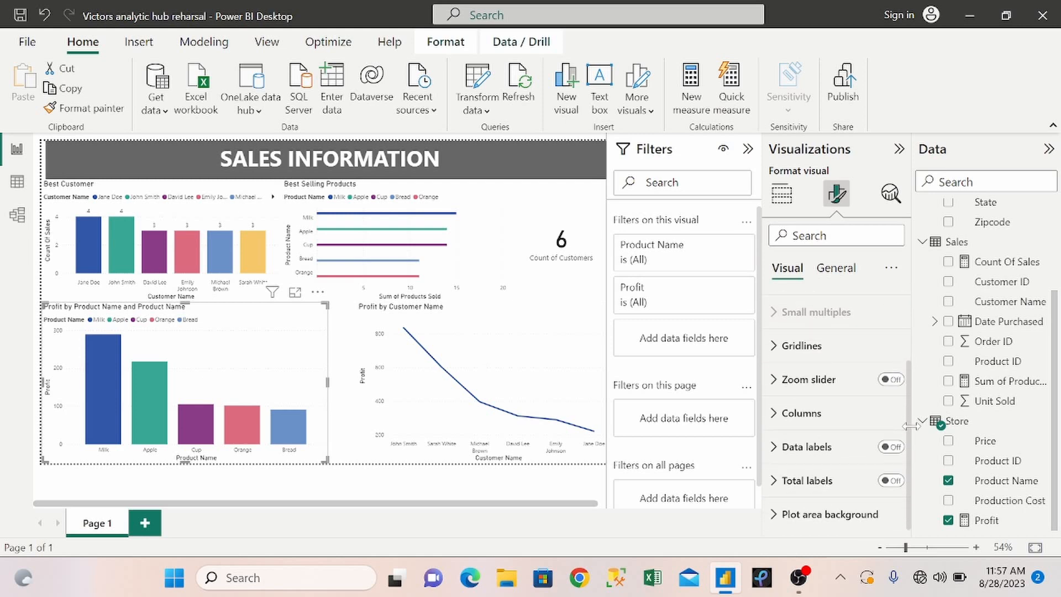
{"action": "left_click", "coordinate": [891, 480]}
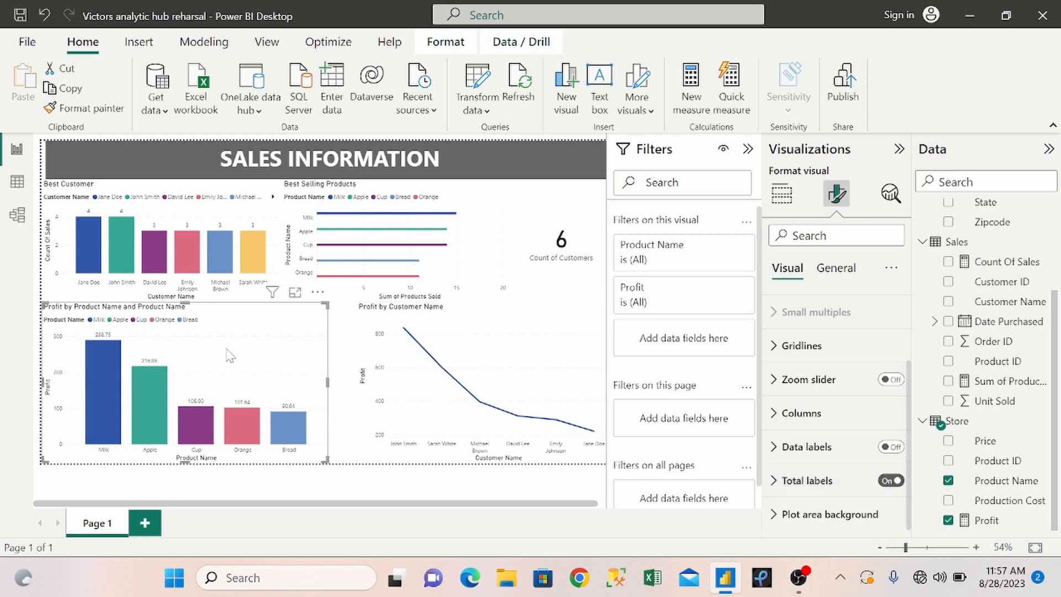
Shorten the product profit chart's title to "Profit by Product".
{"action": "left_click", "coordinate": [837, 268]}
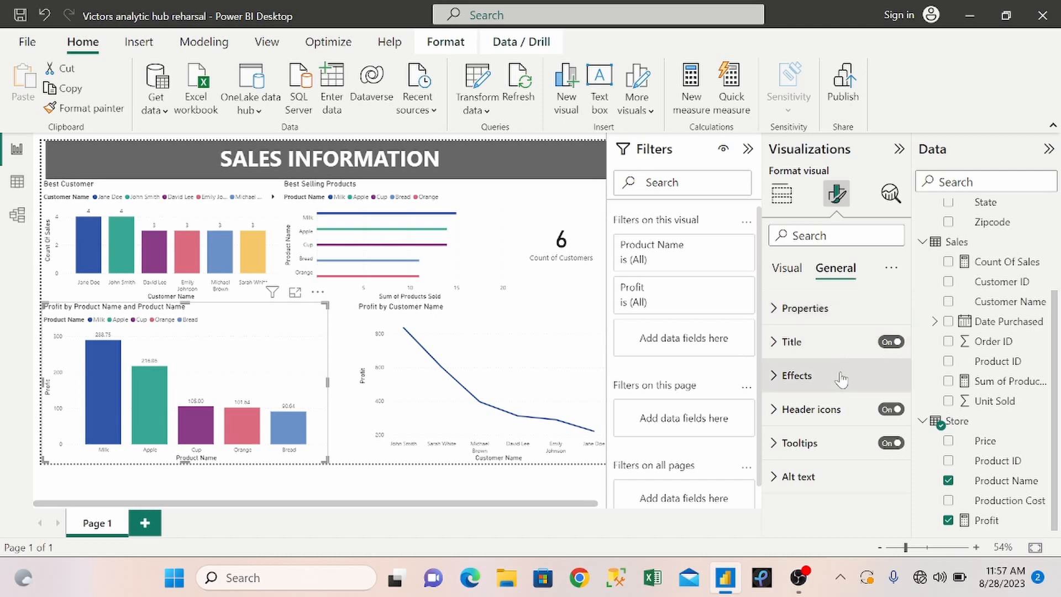
{"action": "left_click", "coordinate": [774, 348]}
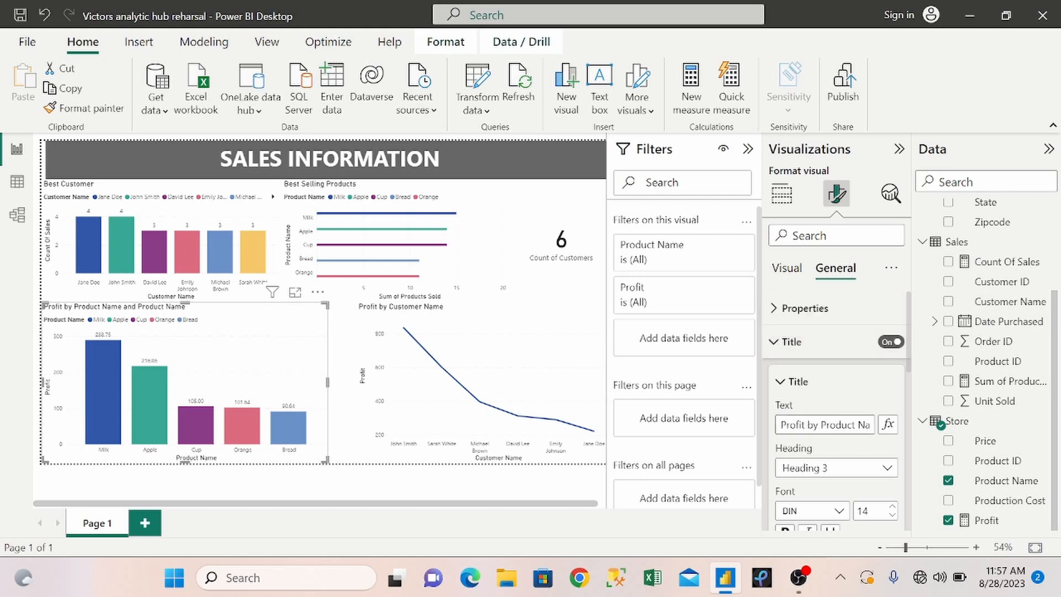
{"action": "triple_click", "coordinate": [837, 425]}
{"action": "key", "text": "BackSpace"}
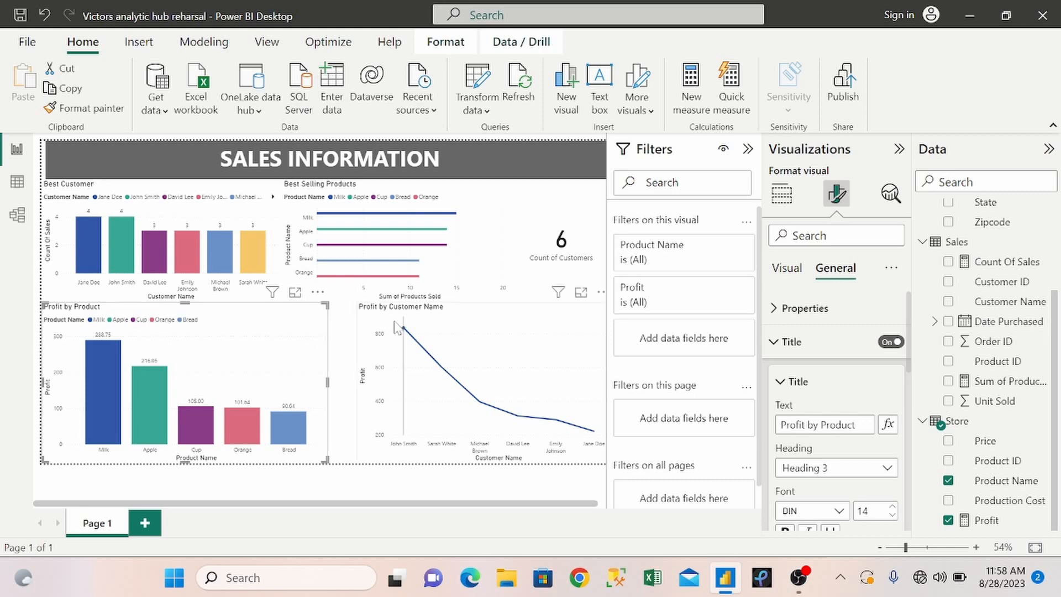
Widen the customer profit line chart to meet the product profit chart and shorten its title to "Profit by Customer".
{"action": "left_click", "coordinate": [368, 353]}
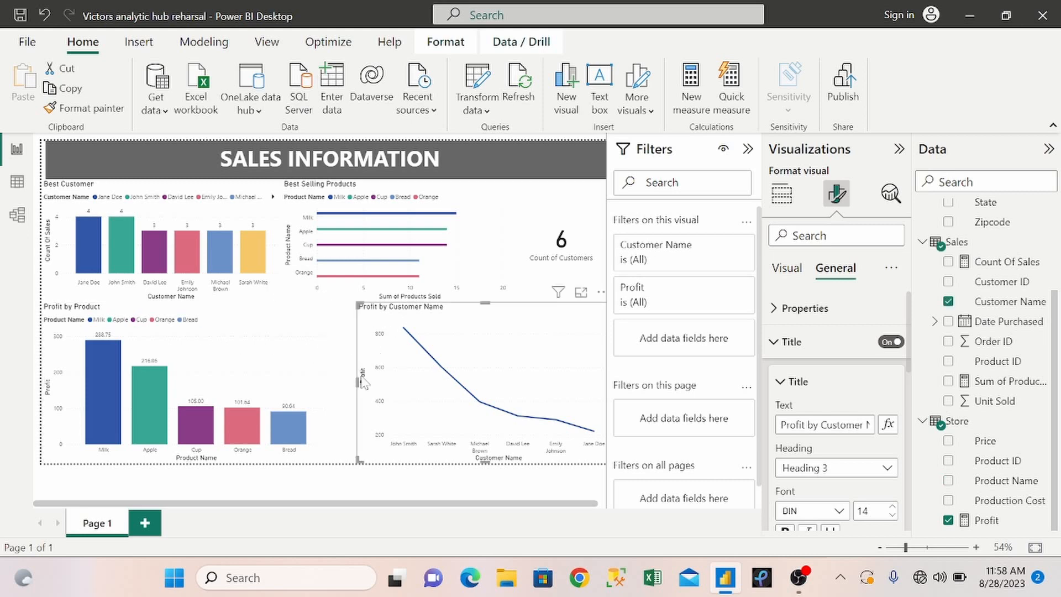
{"action": "left_click_drag", "start_coordinate": [356, 381], "coordinate": [331, 385]}
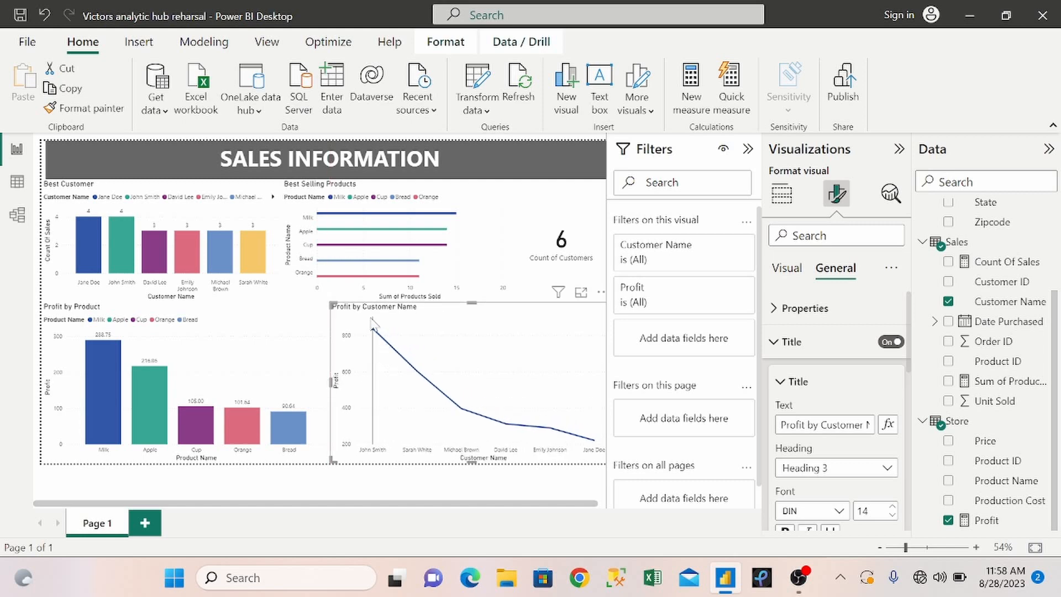
{"action": "mouse_move", "coordinate": [437, 323]}
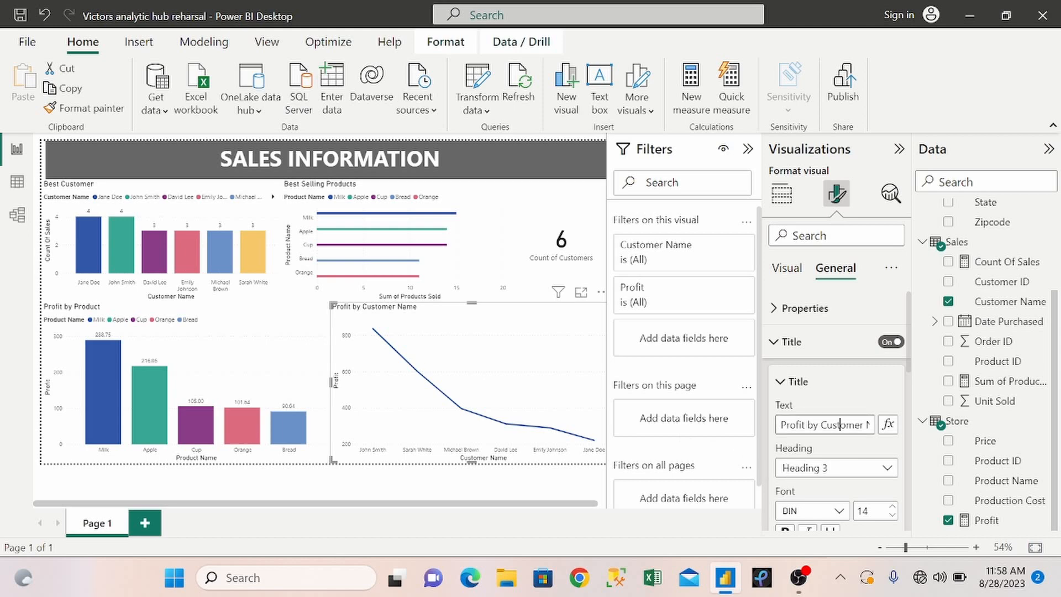
{"action": "key", "text": "Right"}
{"action": "key", "text": "Right"}
{"action": "key", "text": "Right"}
{"action": "key", "text": "Right"}
{"action": "key", "text": "Right"}
{"action": "key", "text": "Right"}
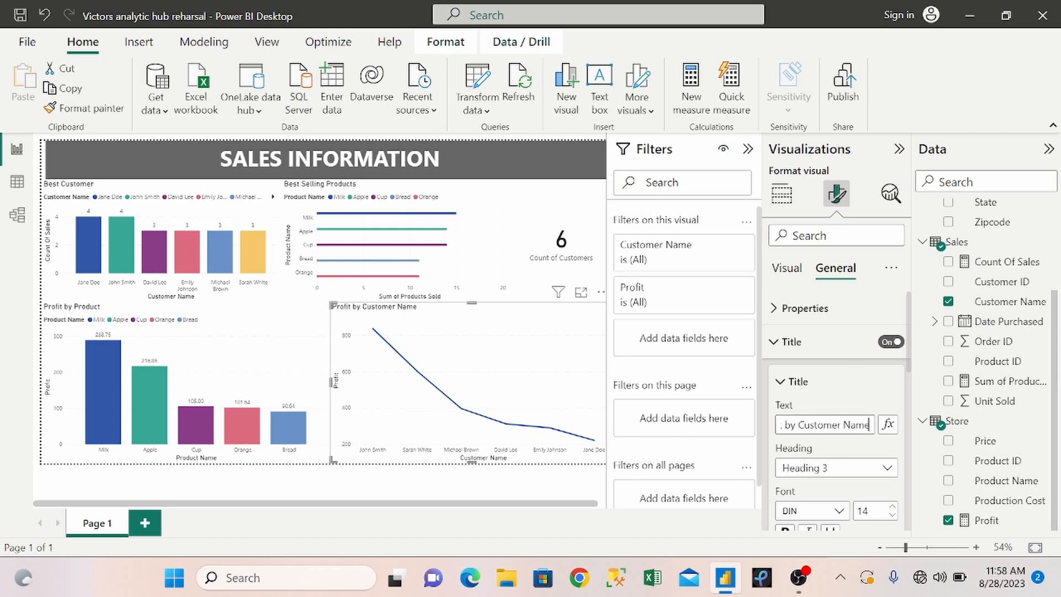
{"action": "key", "text": "BackSpace"}
{"action": "key", "text": "BackSpace"}
{"action": "key", "text": "BackSpace"}
{"action": "key", "text": "BackSpace"}
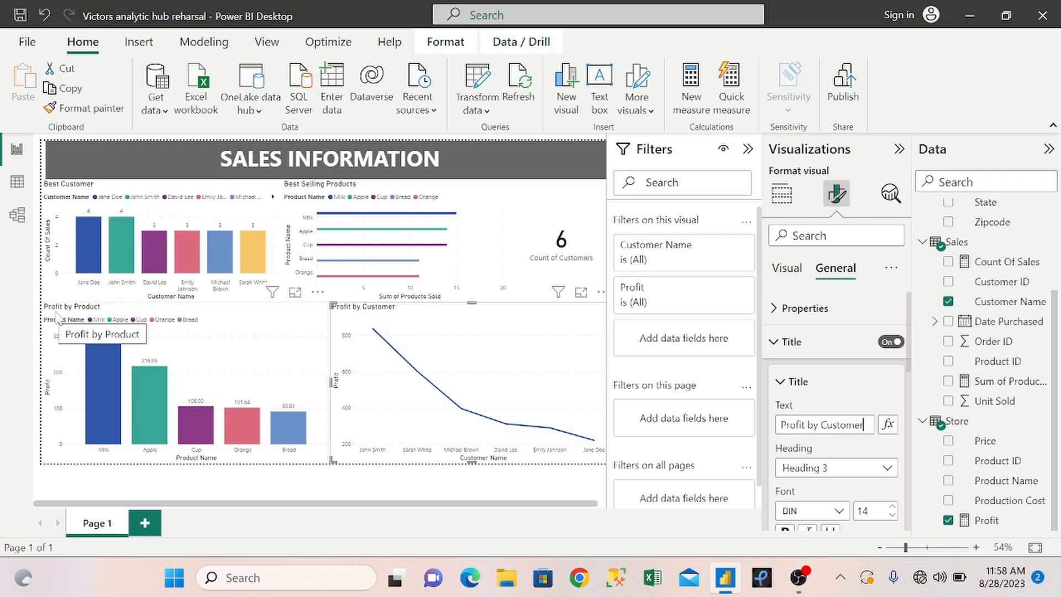
{"action": "mouse_move", "coordinate": [108, 392]}
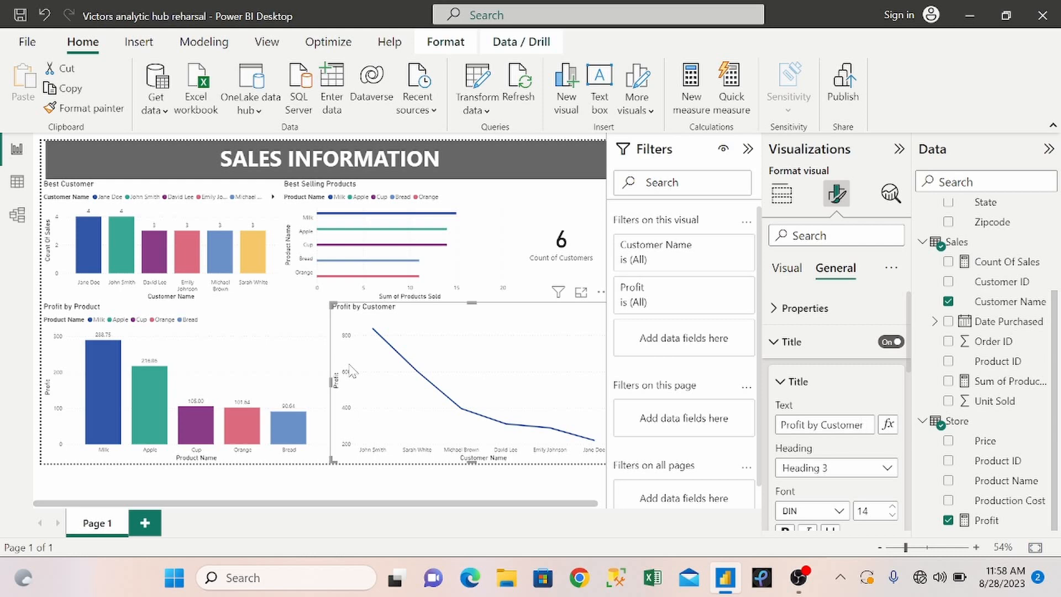
{"action": "left_click", "coordinate": [487, 224]}
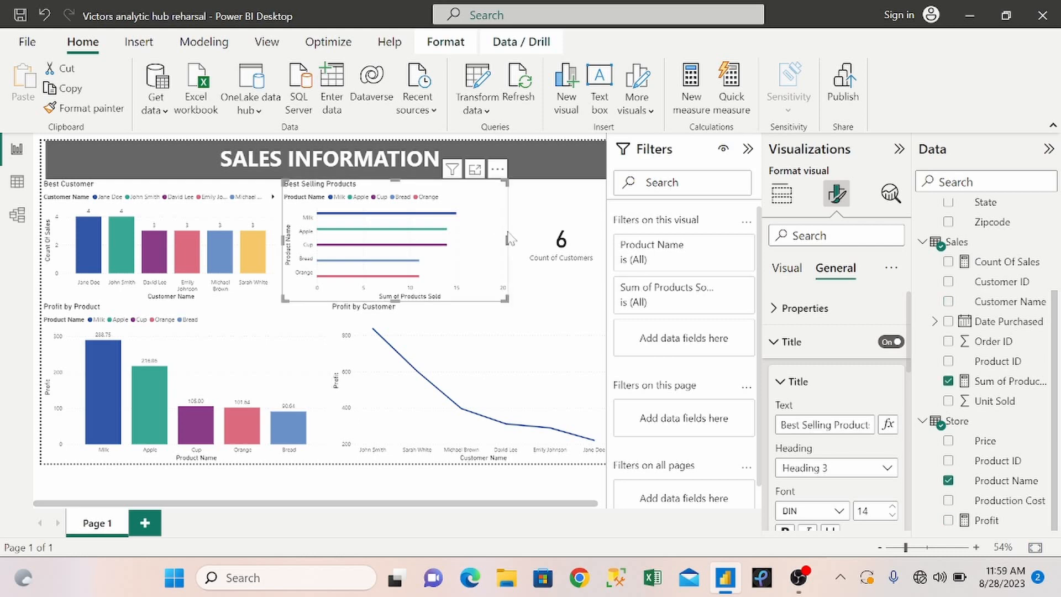
{"action": "mouse_move", "coordinate": [507, 240]}
{"action": "left_mouse_down"}
{"action": "mouse_move", "coordinate": [557, 244]}
{"action": "mouse_move", "coordinate": [508, 247]}
{"action": "left_mouse_up"}
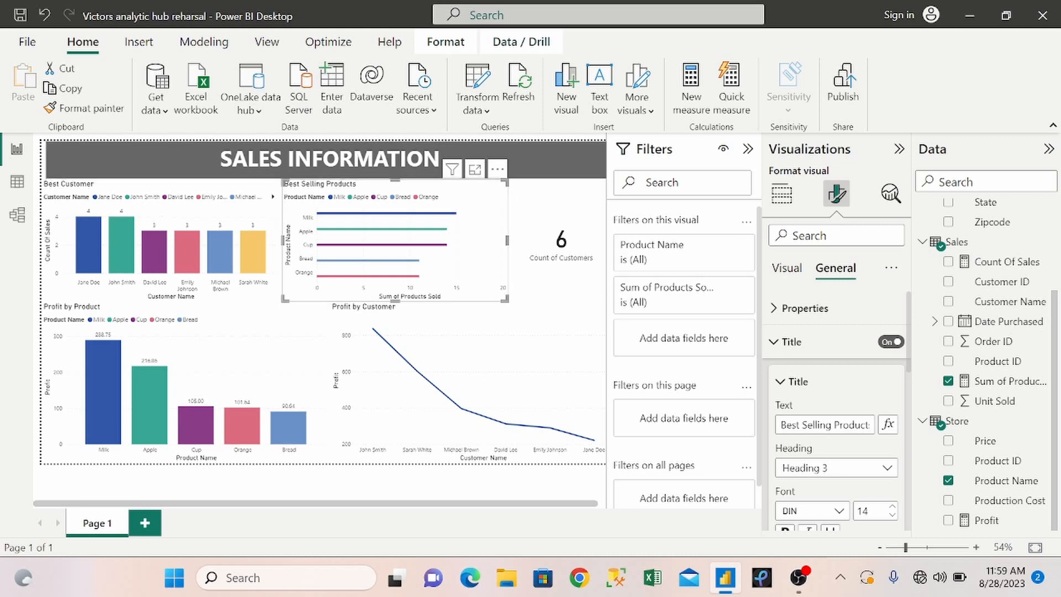
Select the SALES INFORMATION title banner.
{"action": "left_click", "coordinate": [47, 164]}
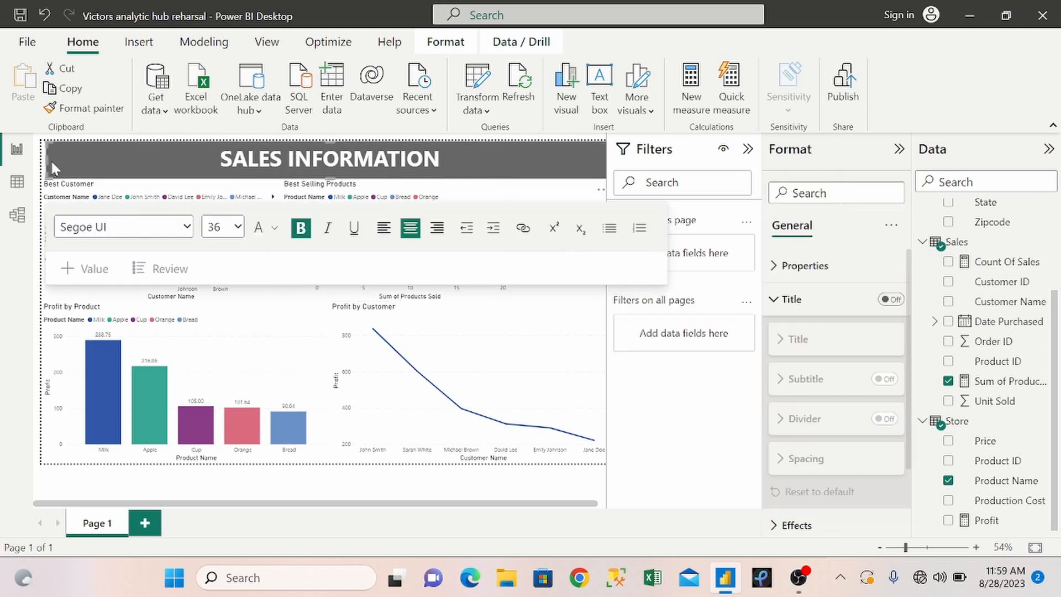